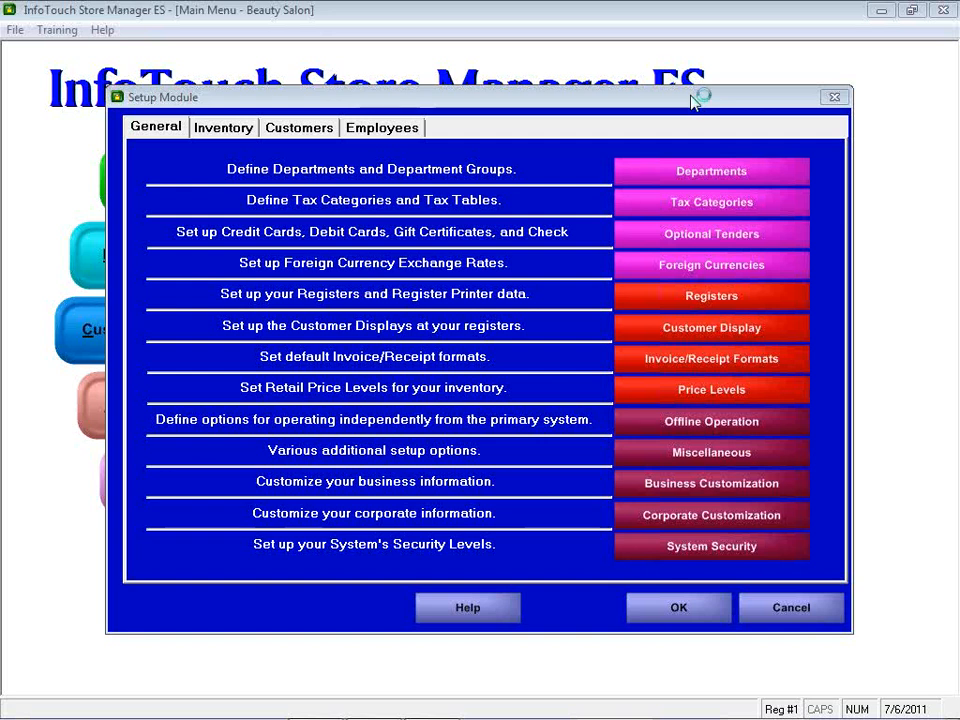
Step: From the Setup Module's General tab, bring up the Optional Tenders Setup
click(720, 233)
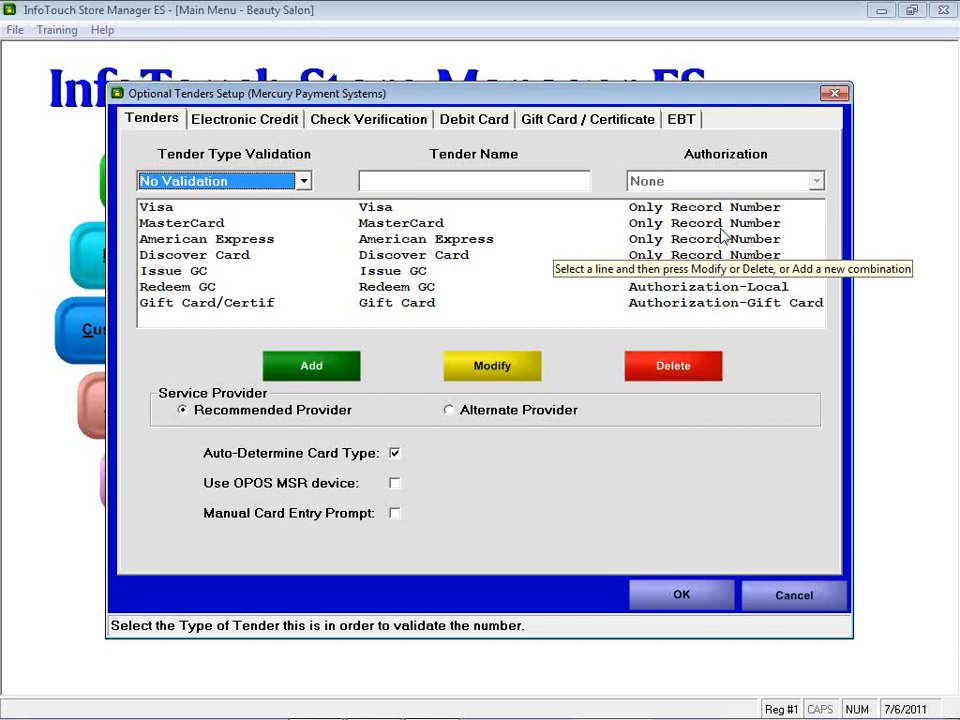
click(950, 90)
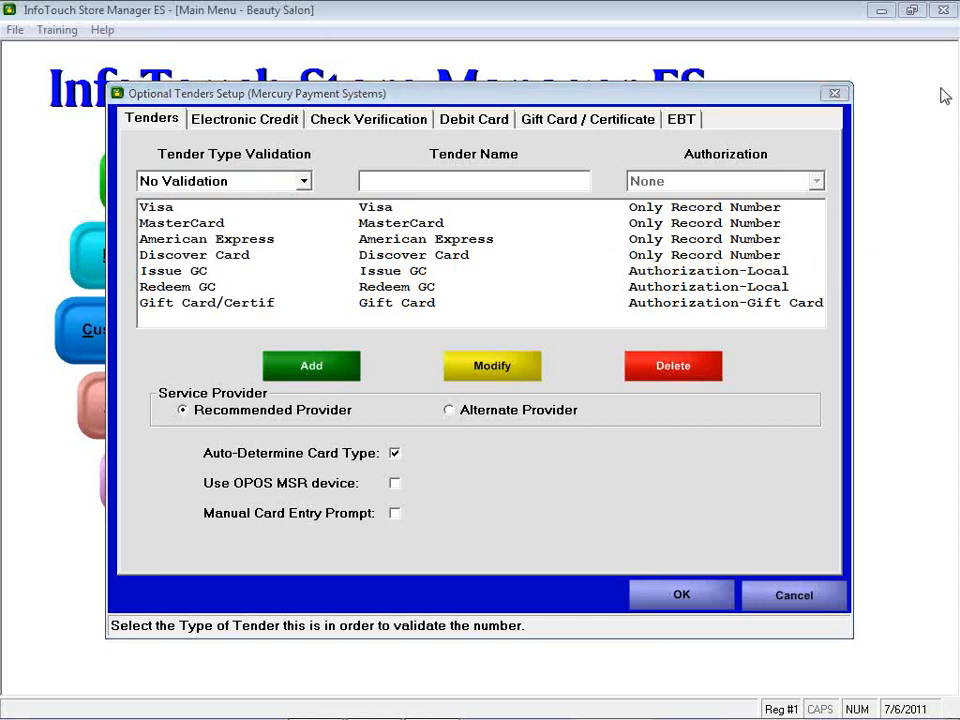
click(697, 97)
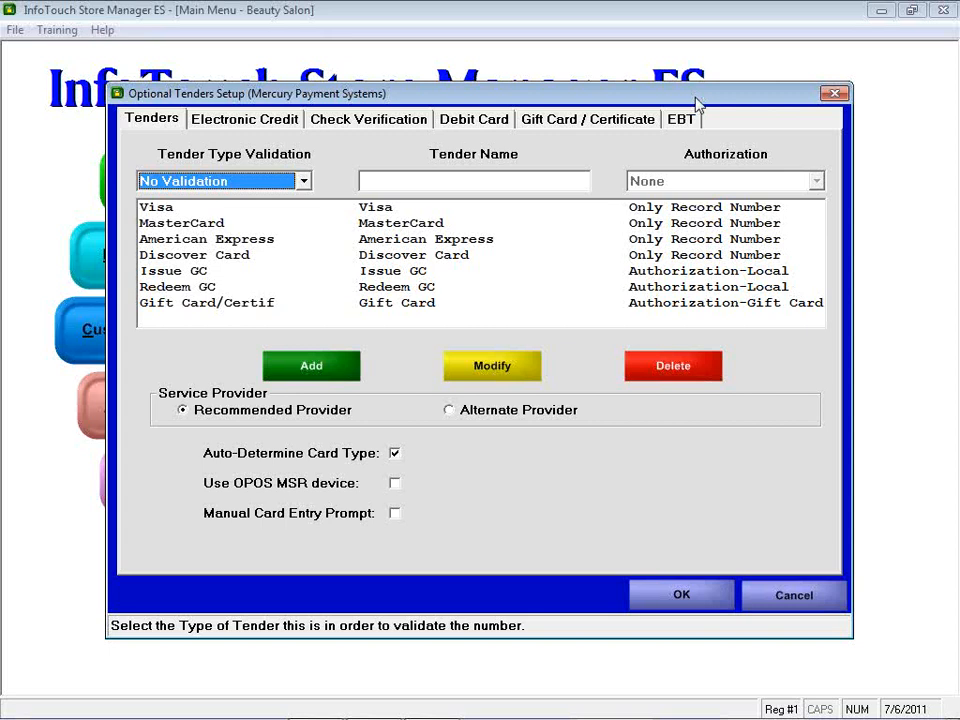
click(948, 102)
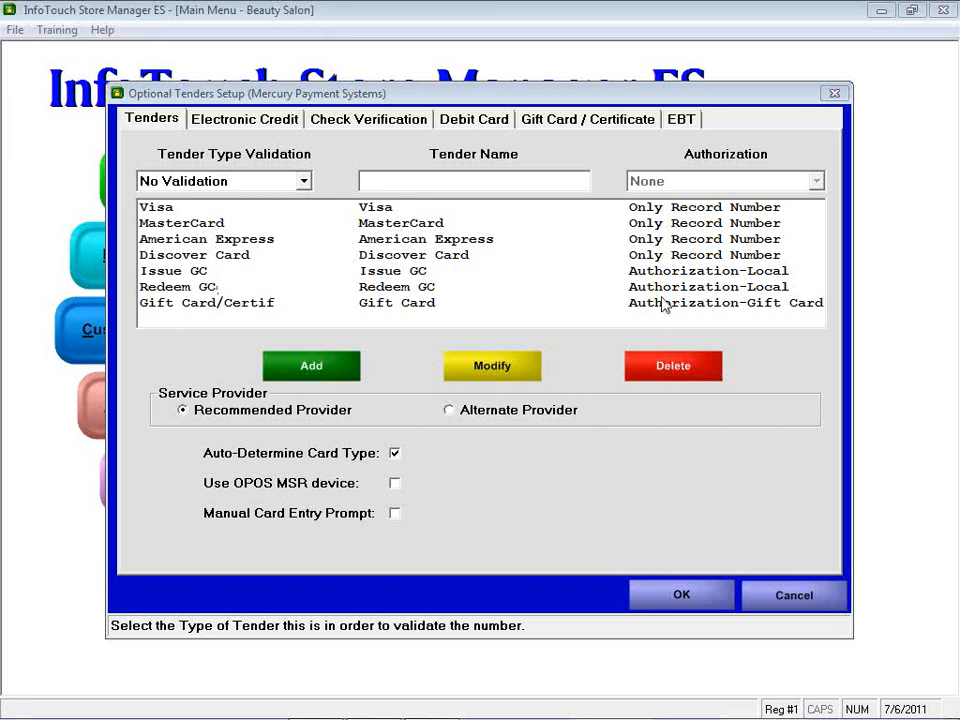
Step: Review the Gift Card/Certif tender, keeping Gift Card/Certif validation and Authorization-Gift Card
click(230, 306)
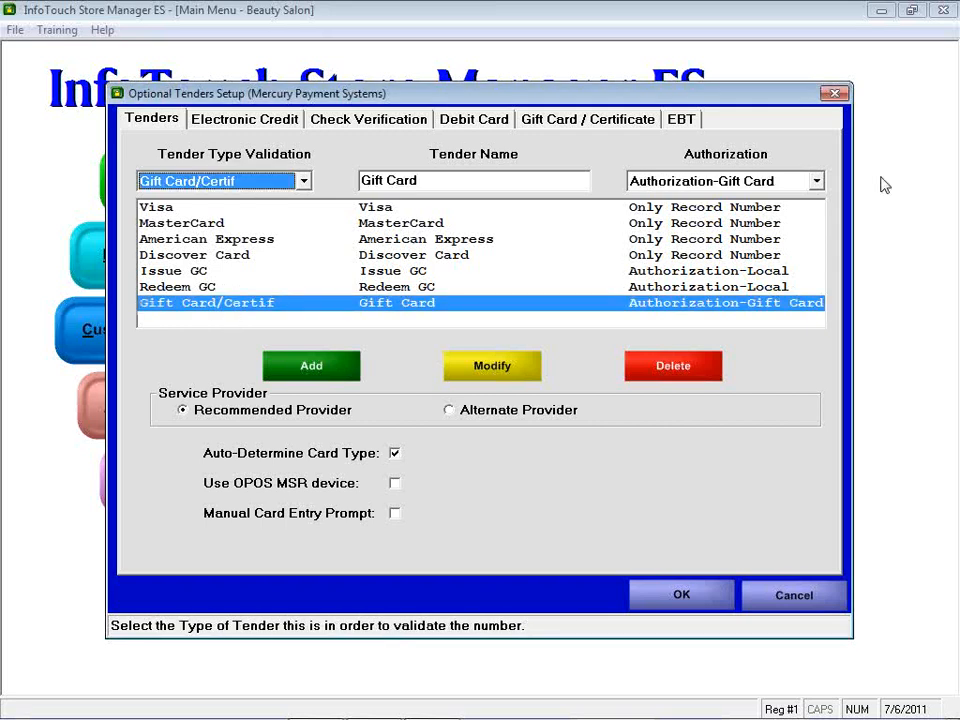
click(303, 181)
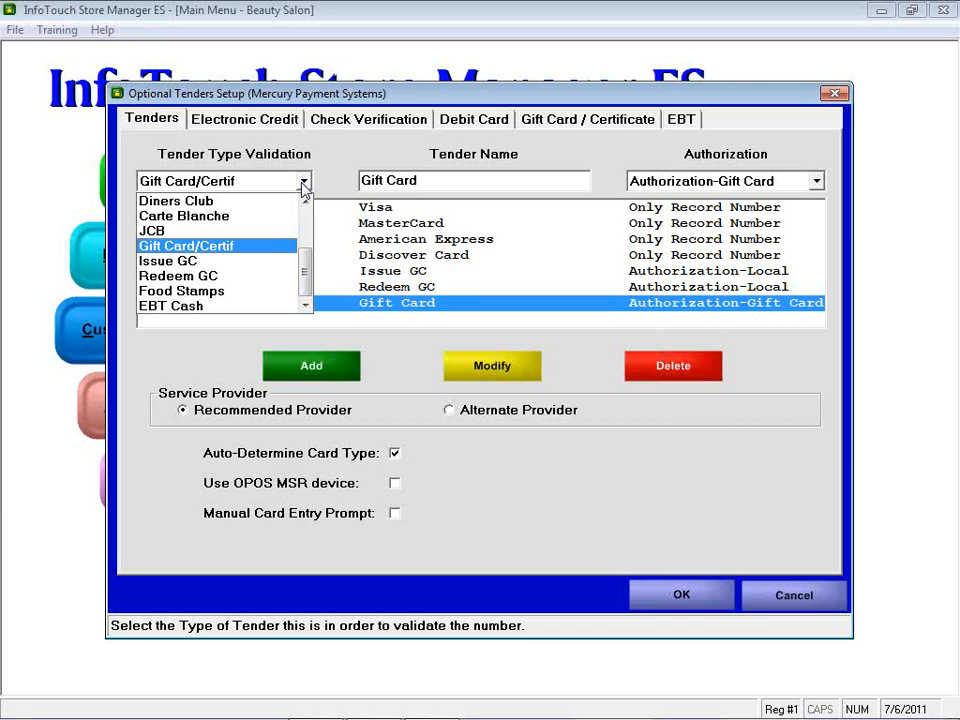
click(303, 182)
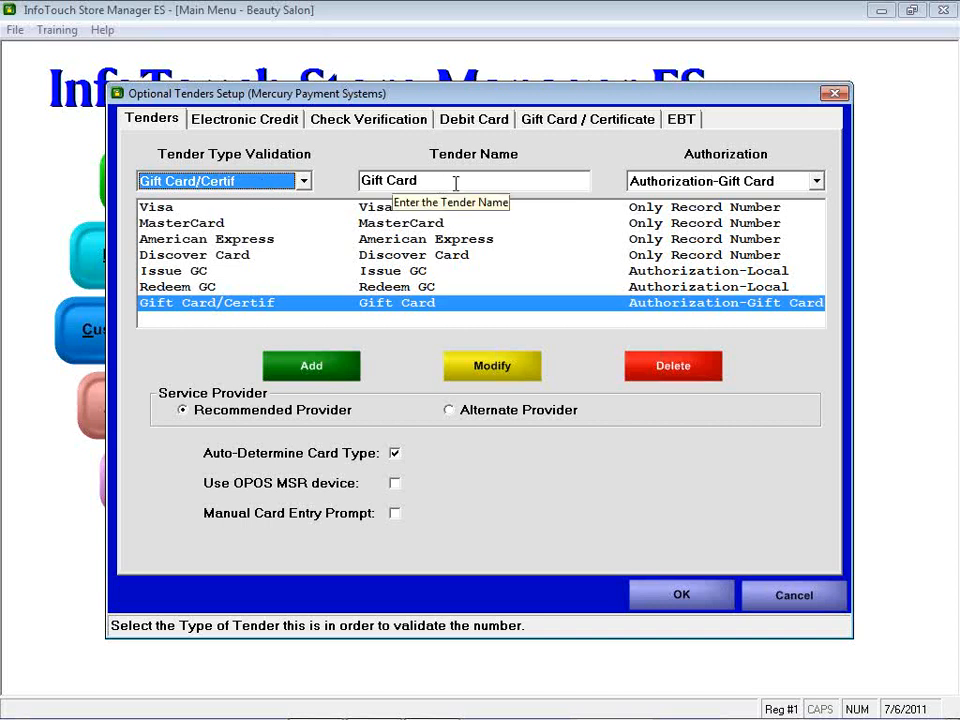
click(816, 182)
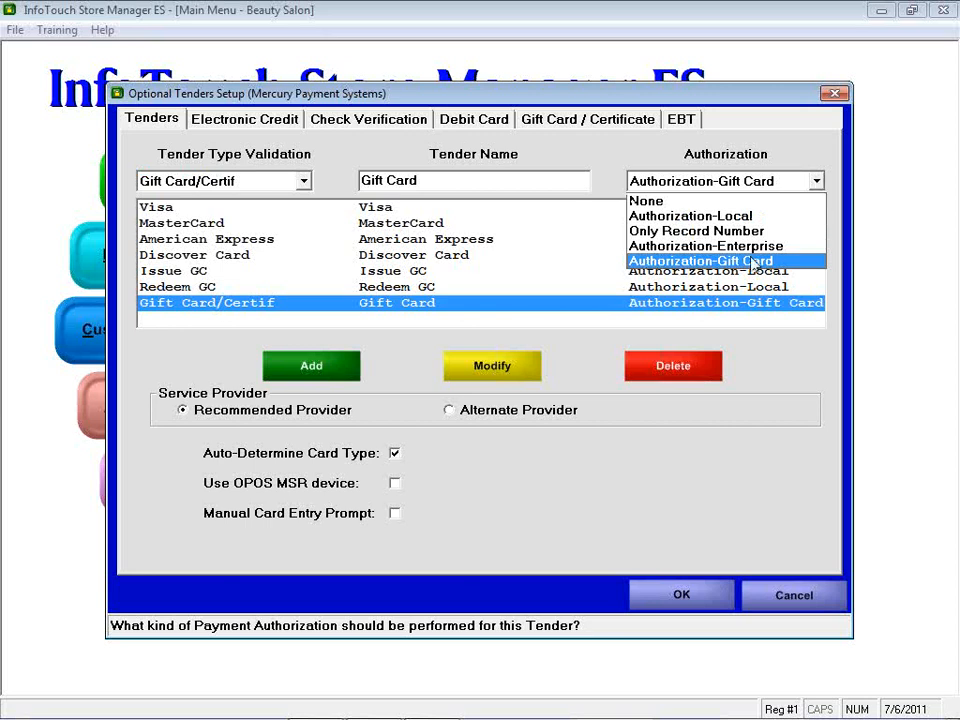
click(818, 186)
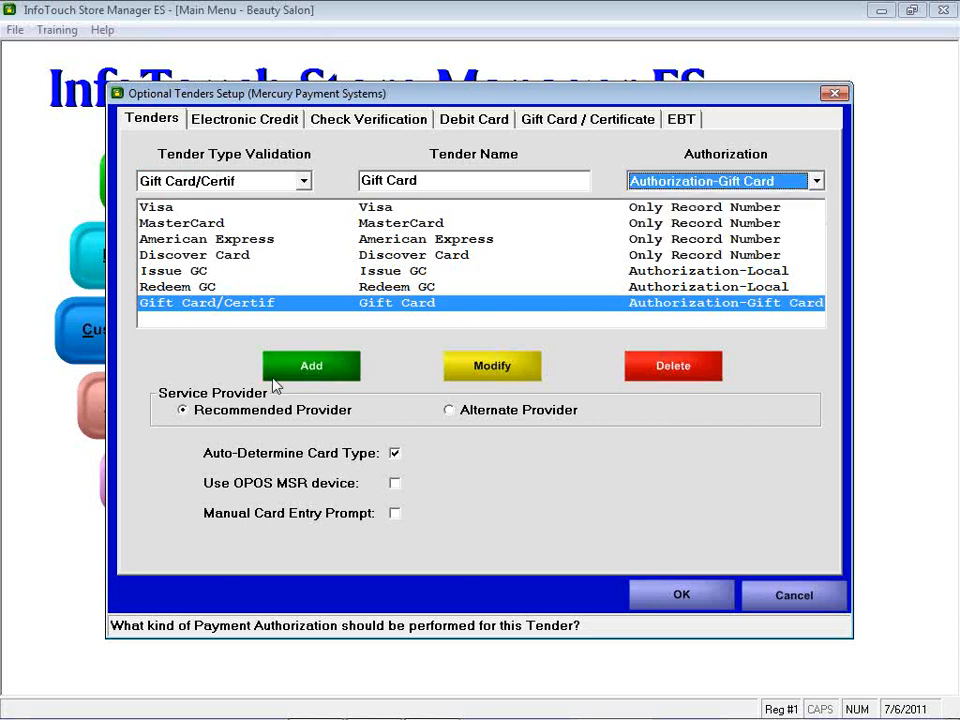
Step: Load the Issue GC tender and review its available validation types
click(175, 273)
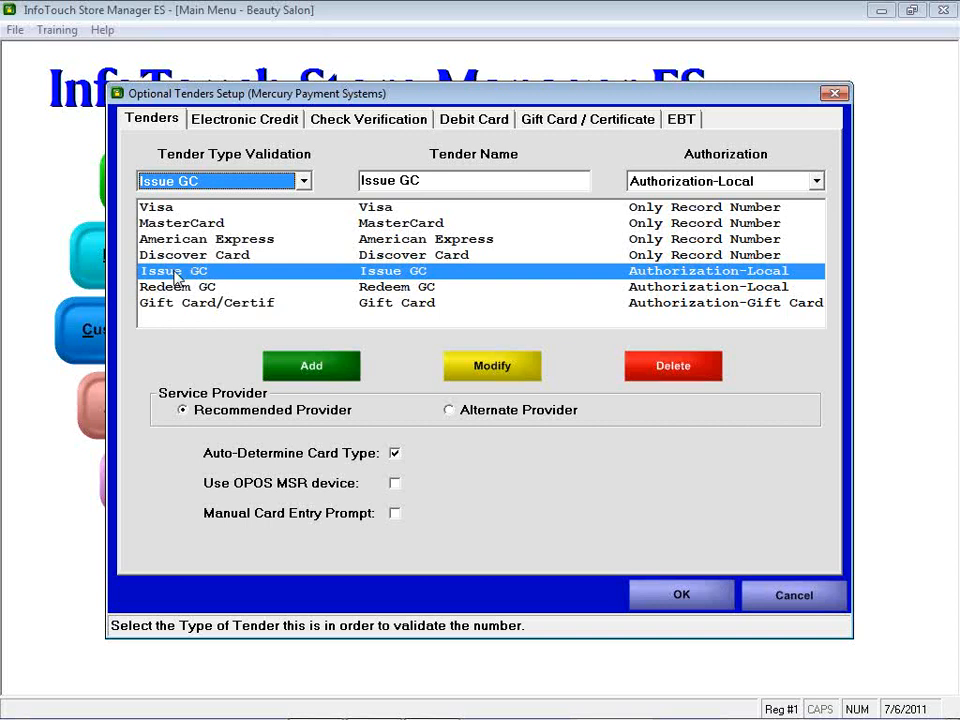
click(303, 181)
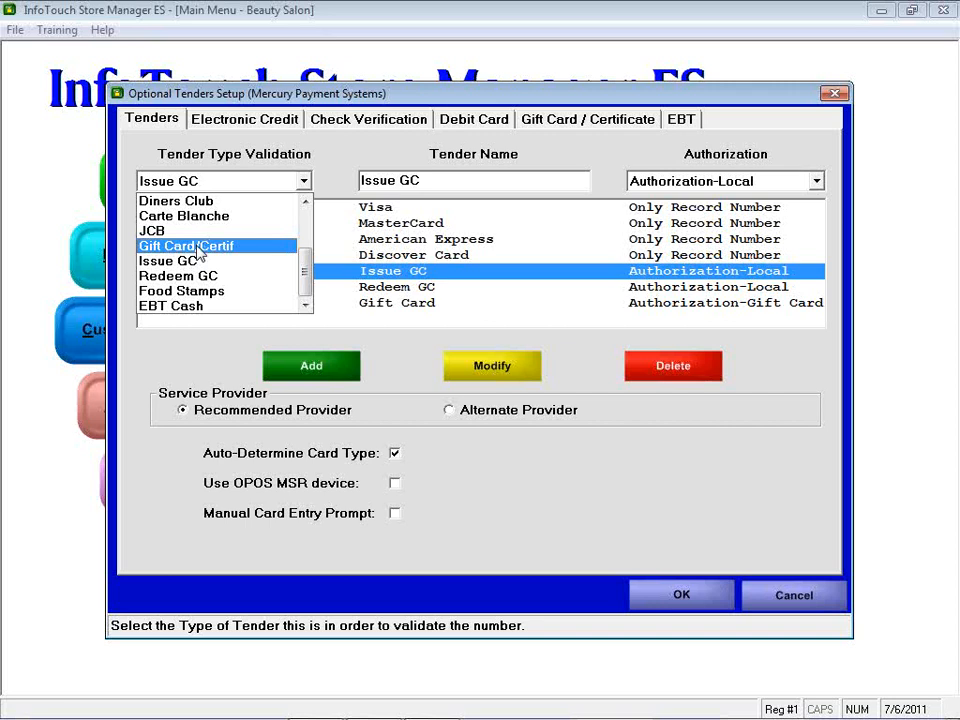
Step: Keep Issue GC validation and set the Issue GC authorization to Only Record Number
click(199, 247)
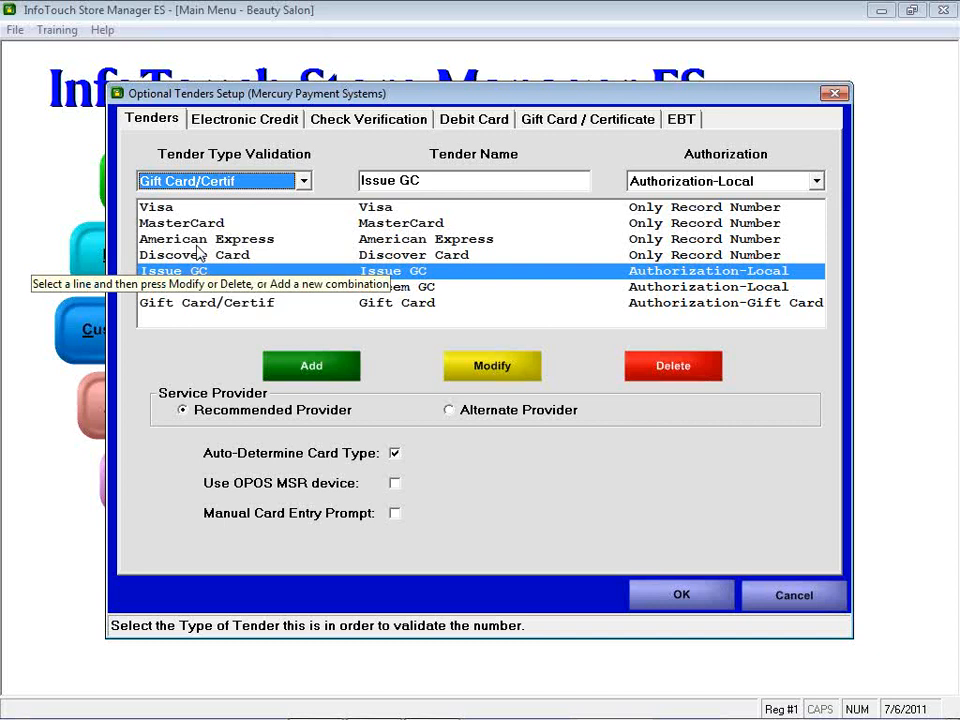
key(Down)
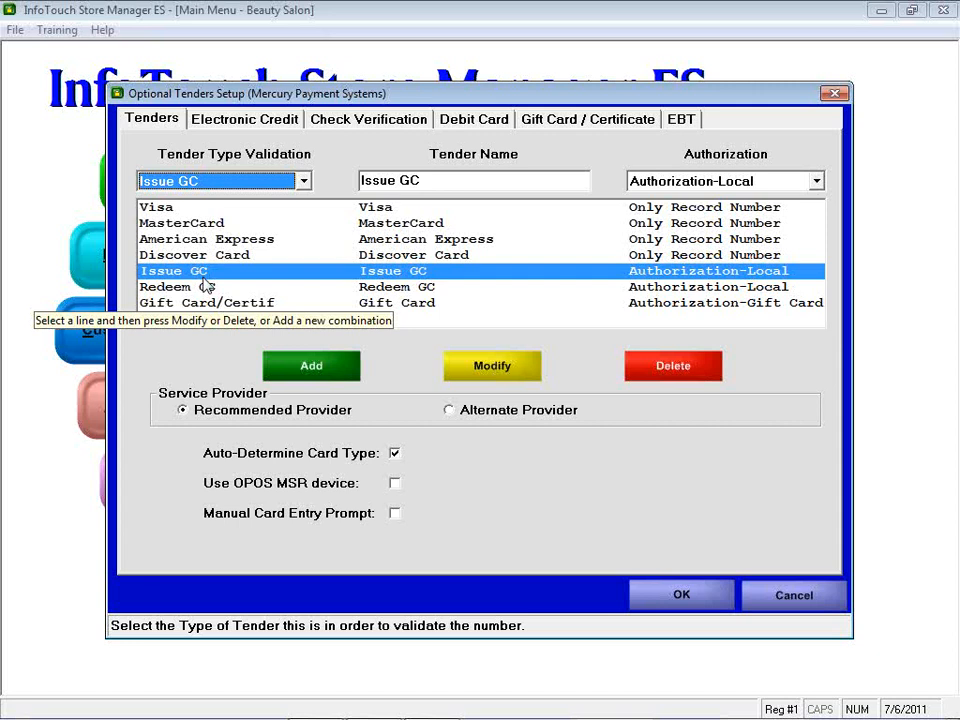
click(428, 184)
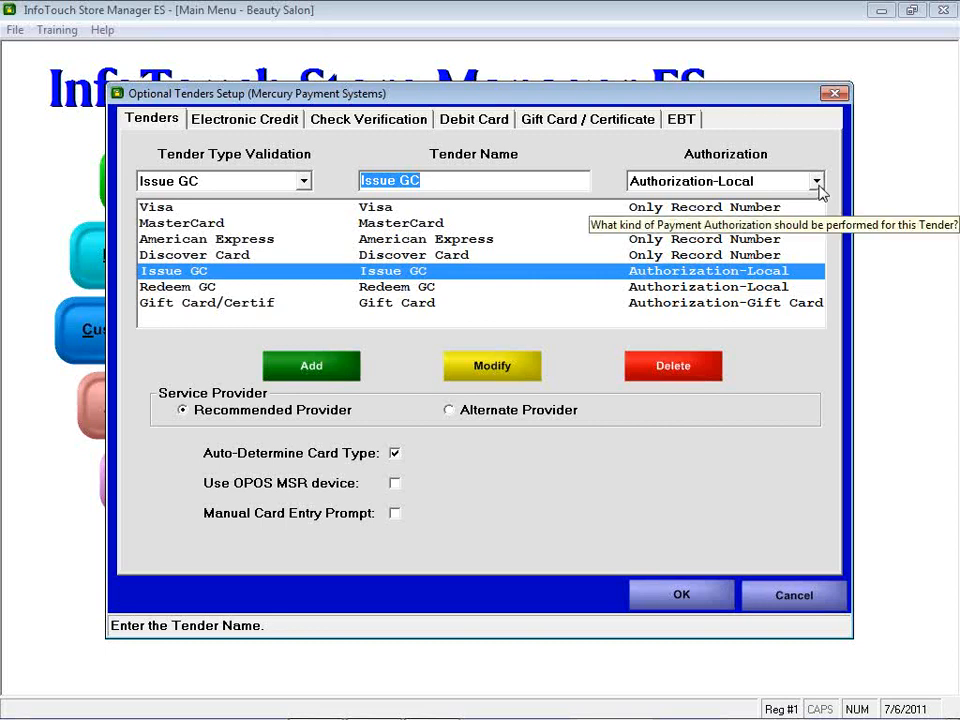
click(817, 182)
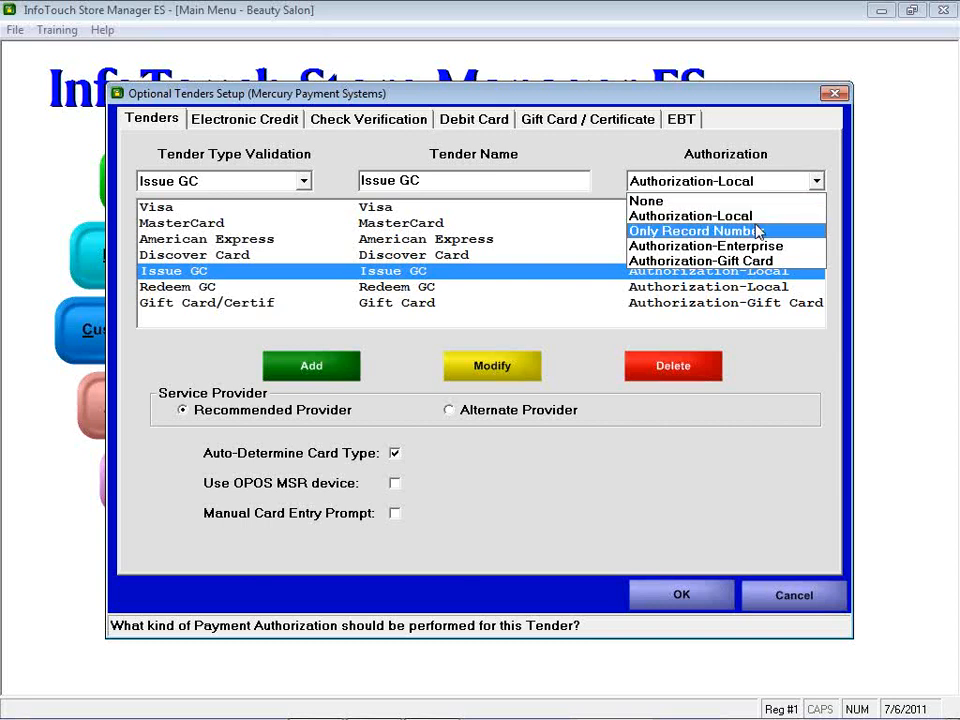
click(757, 232)
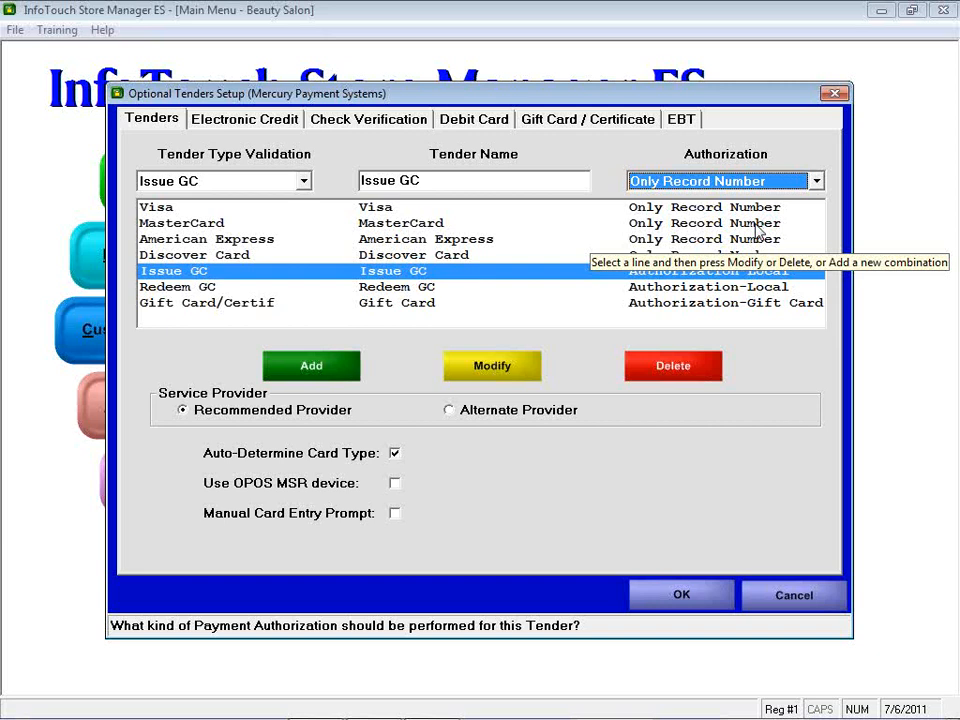
Step: Load the Redeem GC tender and set its authorization to Only Record Number
click(630, 287)
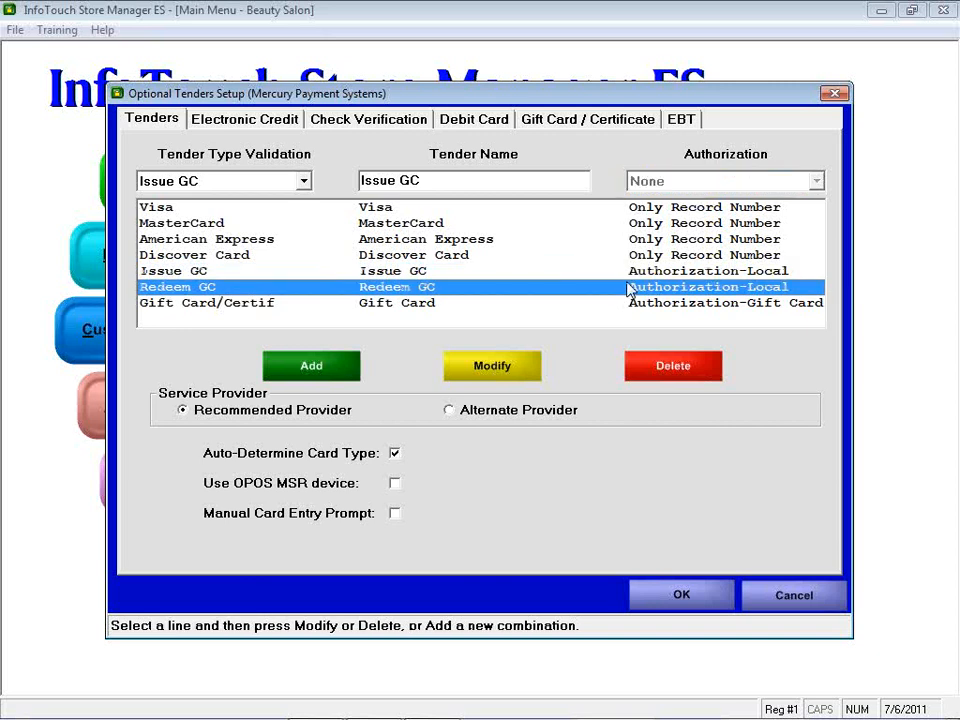
double_click(628, 285)
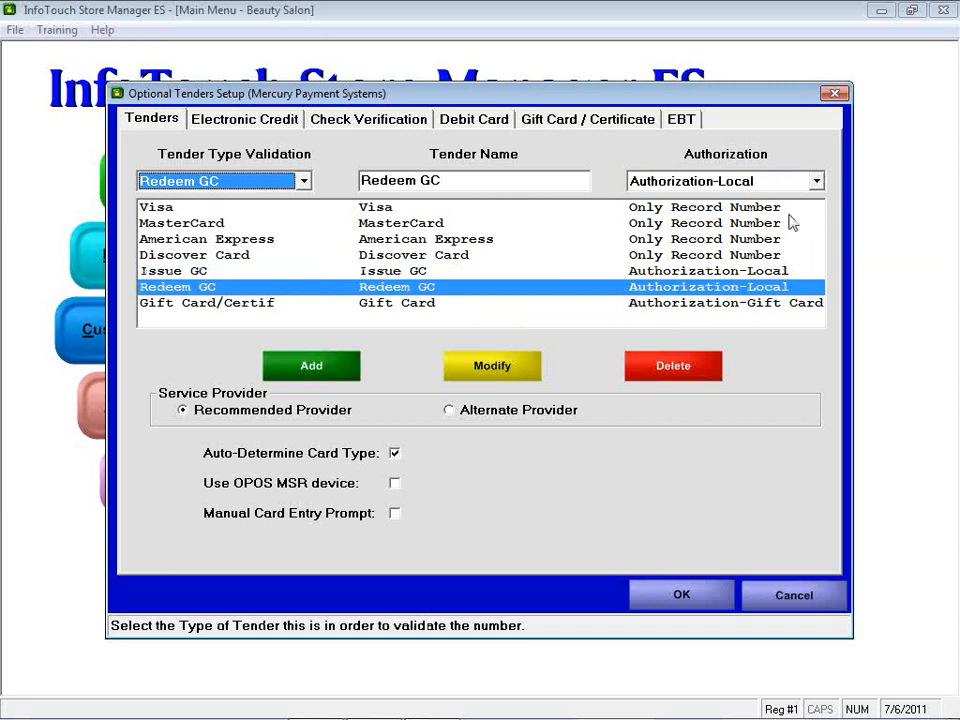
click(748, 183)
click(726, 232)
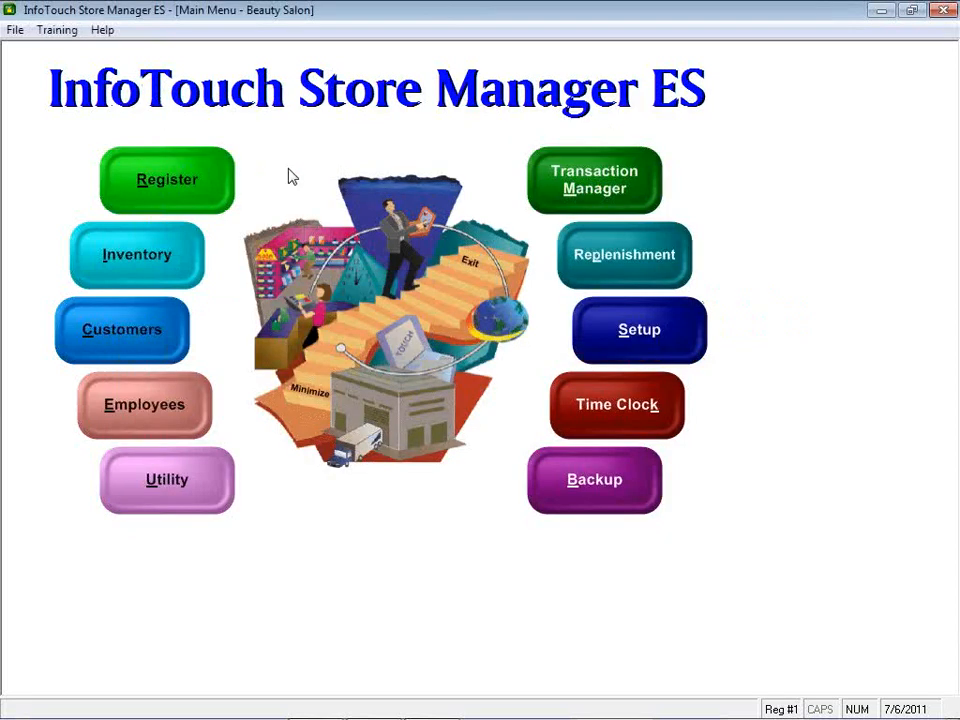
Step: Launch the Register module and sign in with the employee number
click(146, 178)
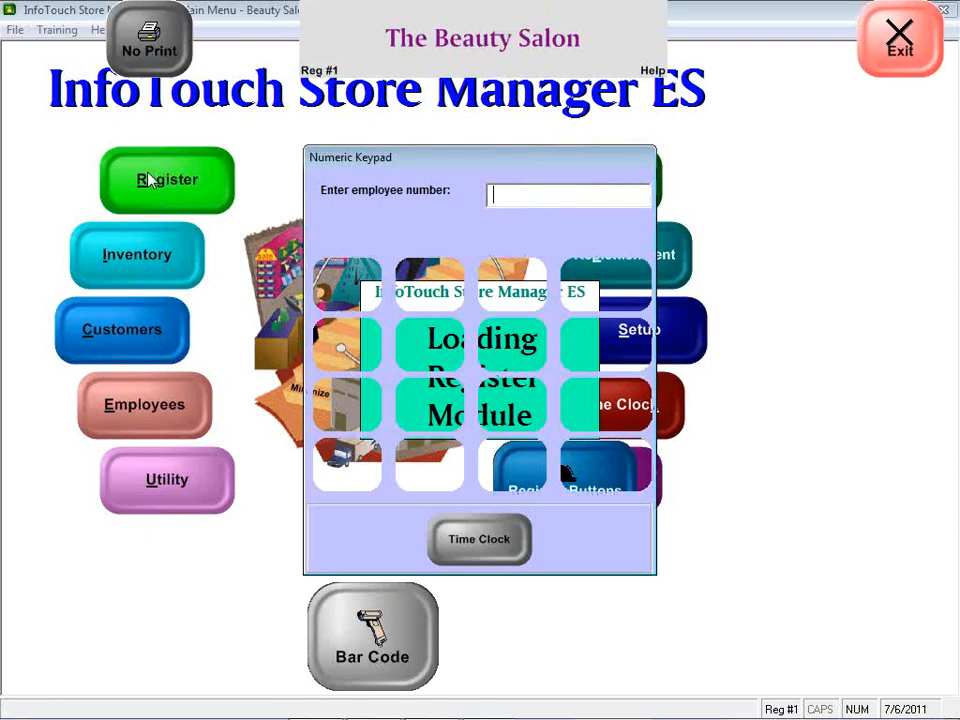
text(1)
key(Return)
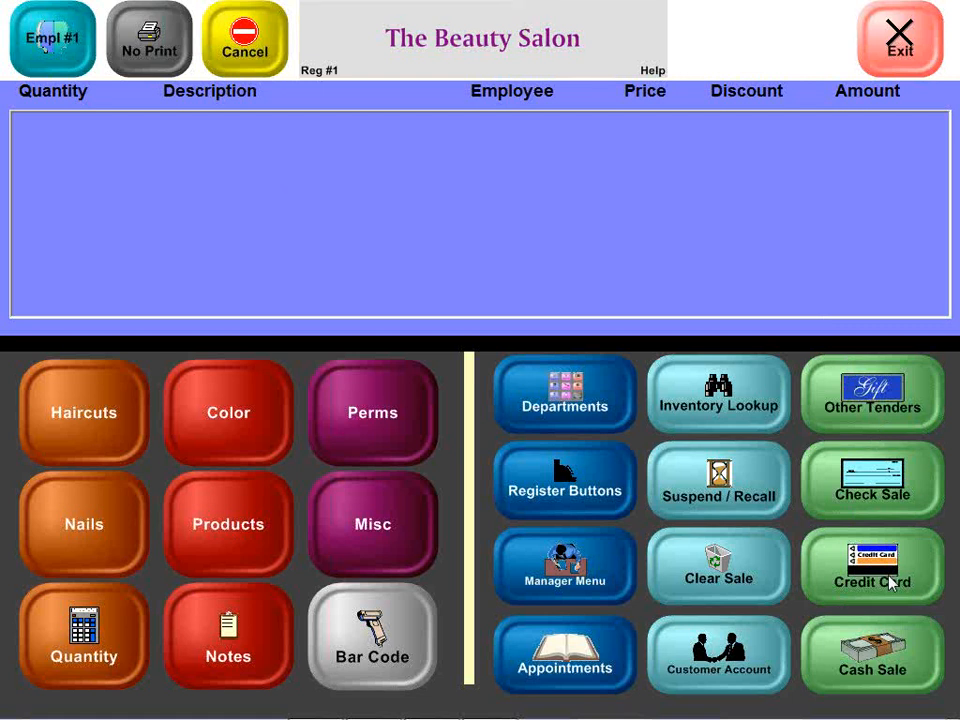
Step: Return to the register and add a 30.00 Adult Haircut, bringing the total to 31.50
key(alt+Tab)
key(alt+Tab)
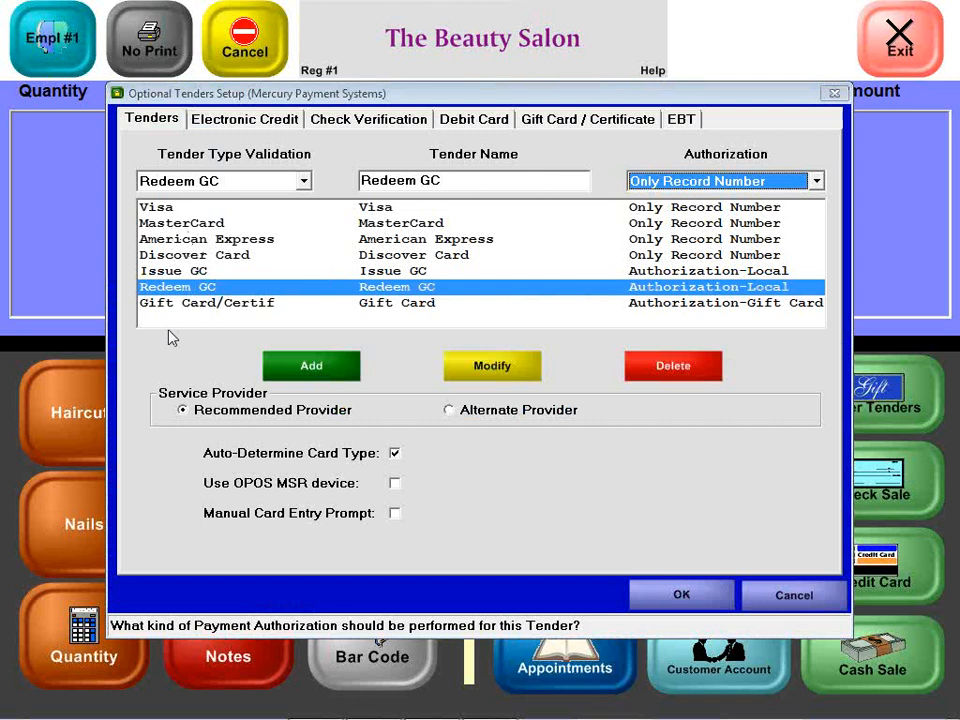
key(alt+Tab)
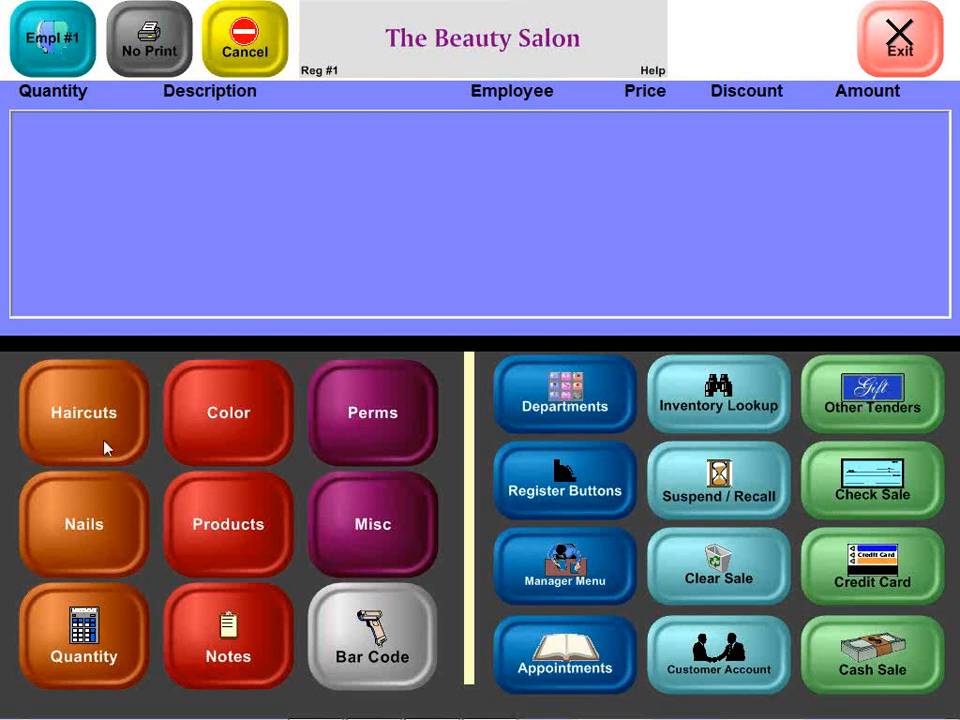
click(97, 404)
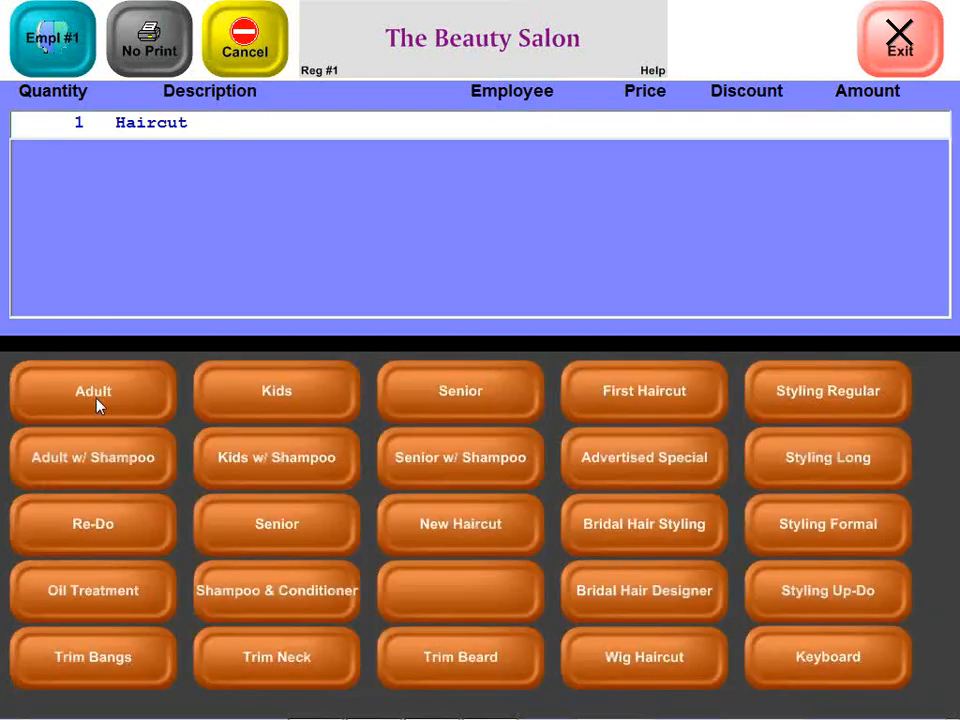
click(97, 404)
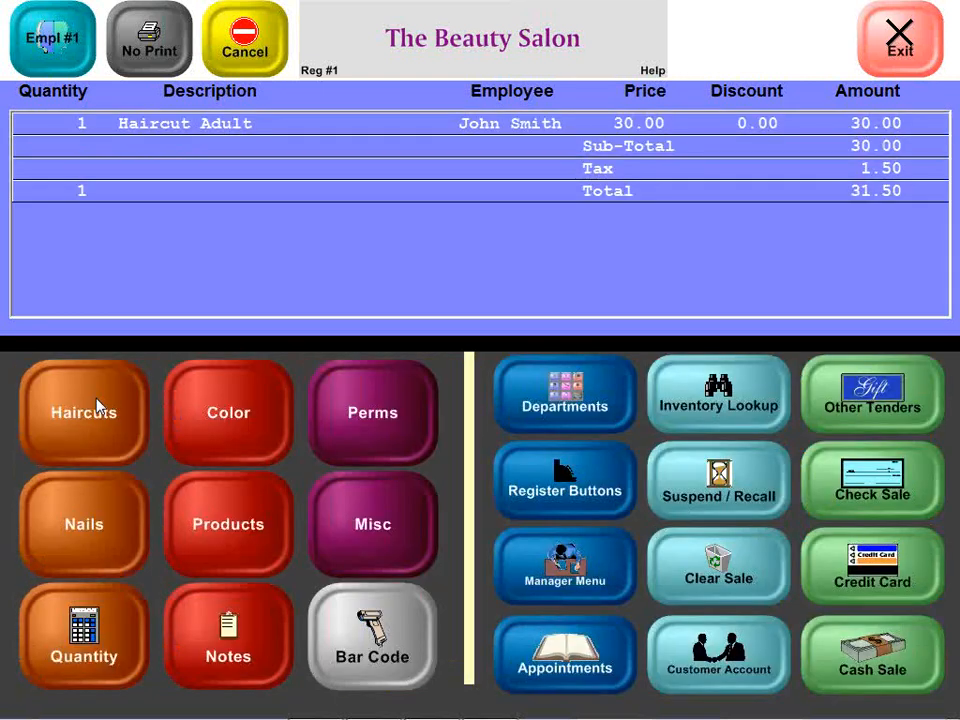
Step: Redeem a gift card for 30.00 via Other Tenders, reaching the scan-card verification prompt
click(857, 405)
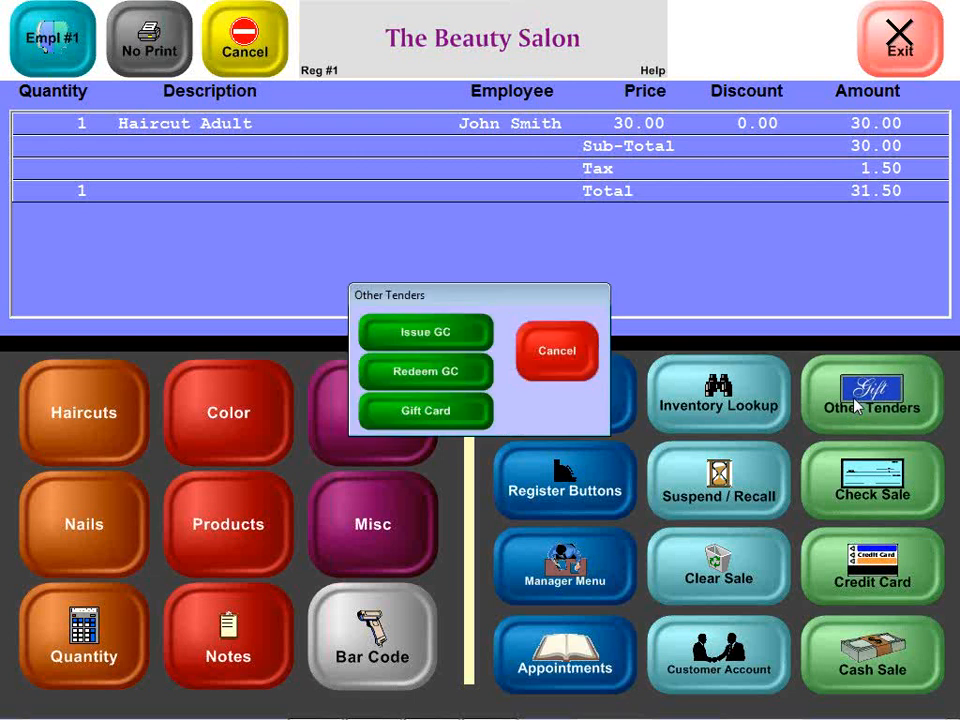
click(472, 411)
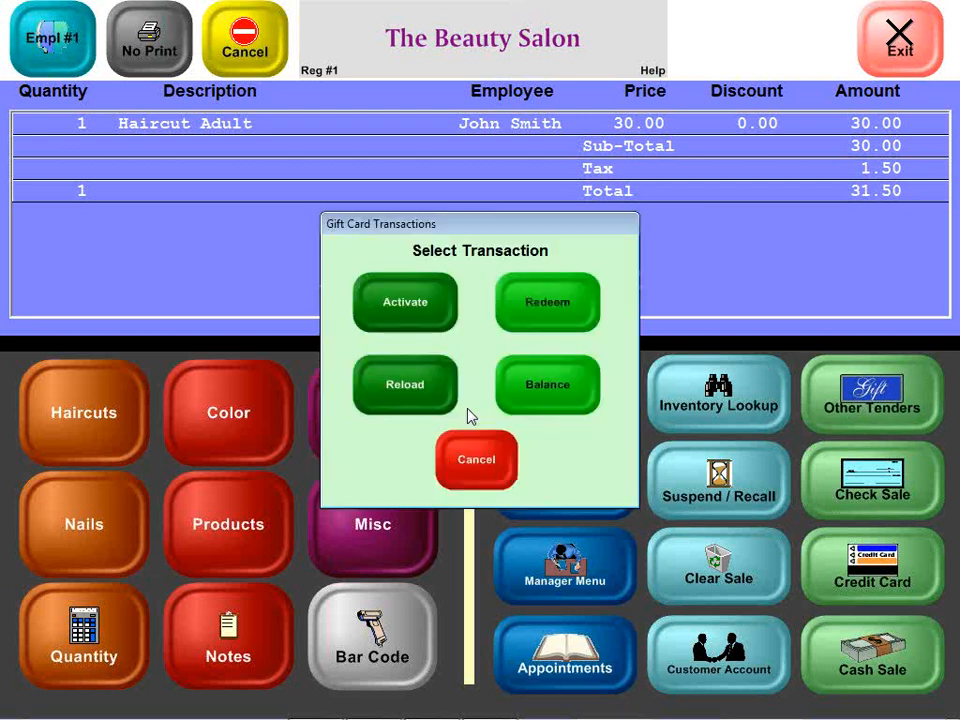
click(533, 316)
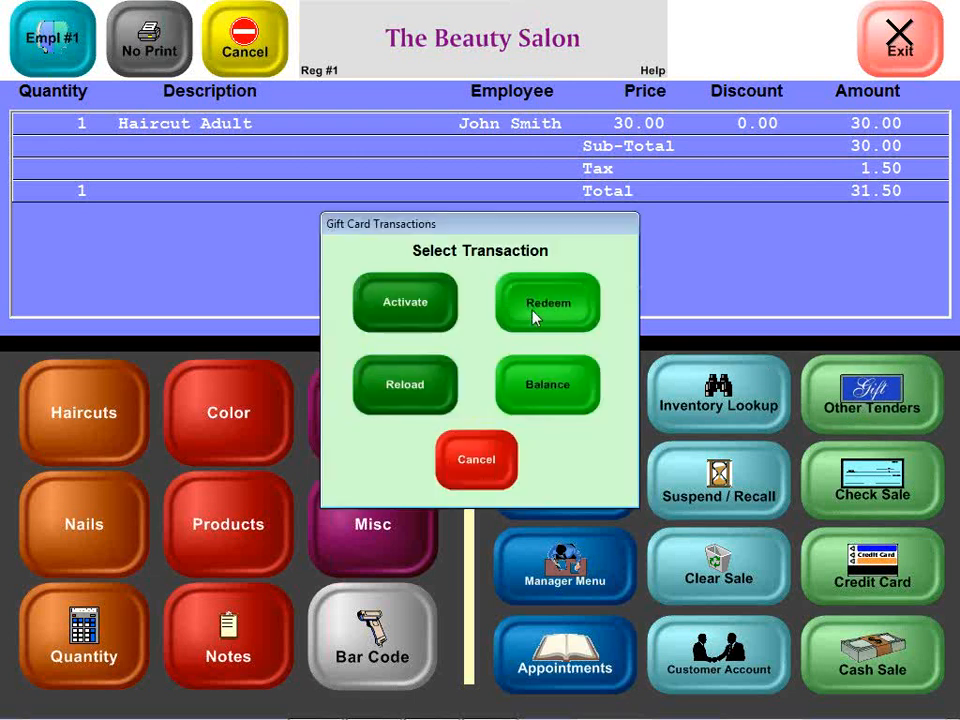
text(30)
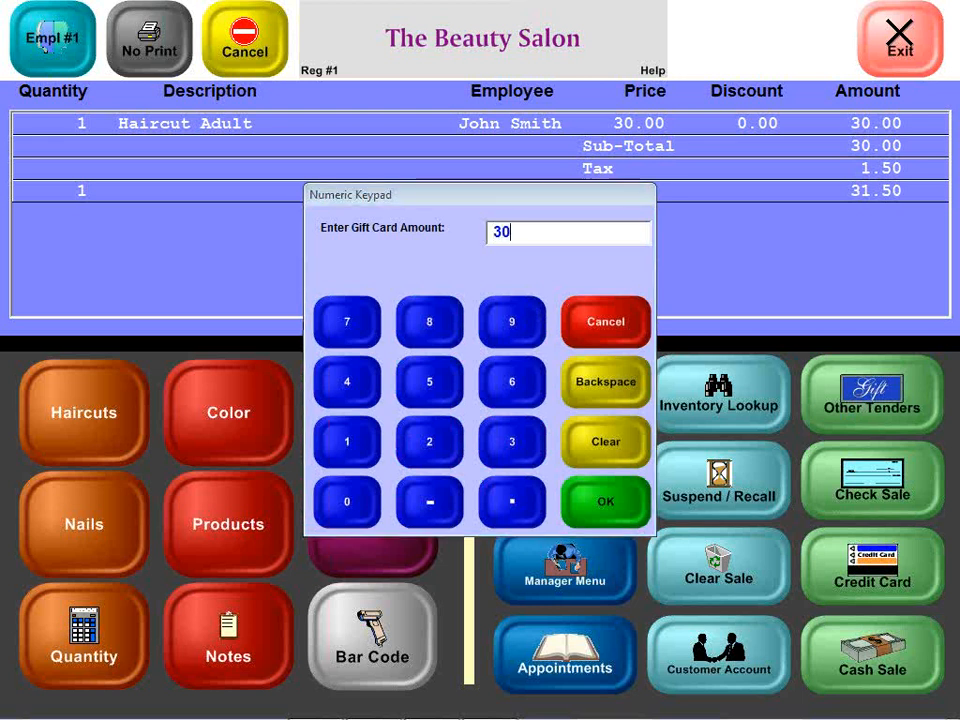
key(Return)
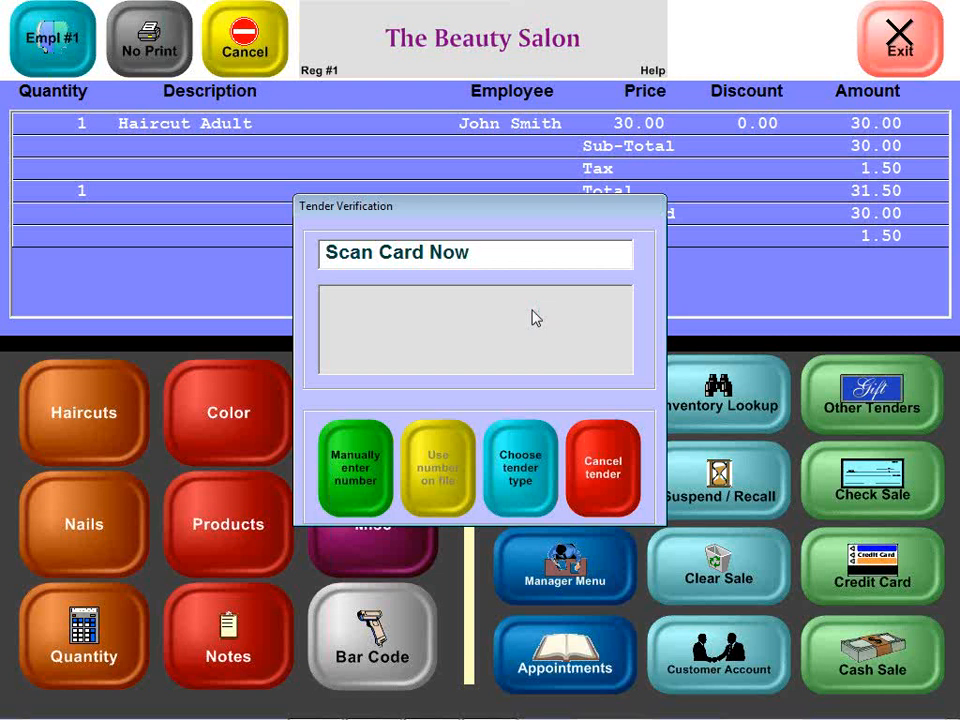
Step: Cancel the 30.00 gift card tender and choose Clear Sale
click(588, 503)
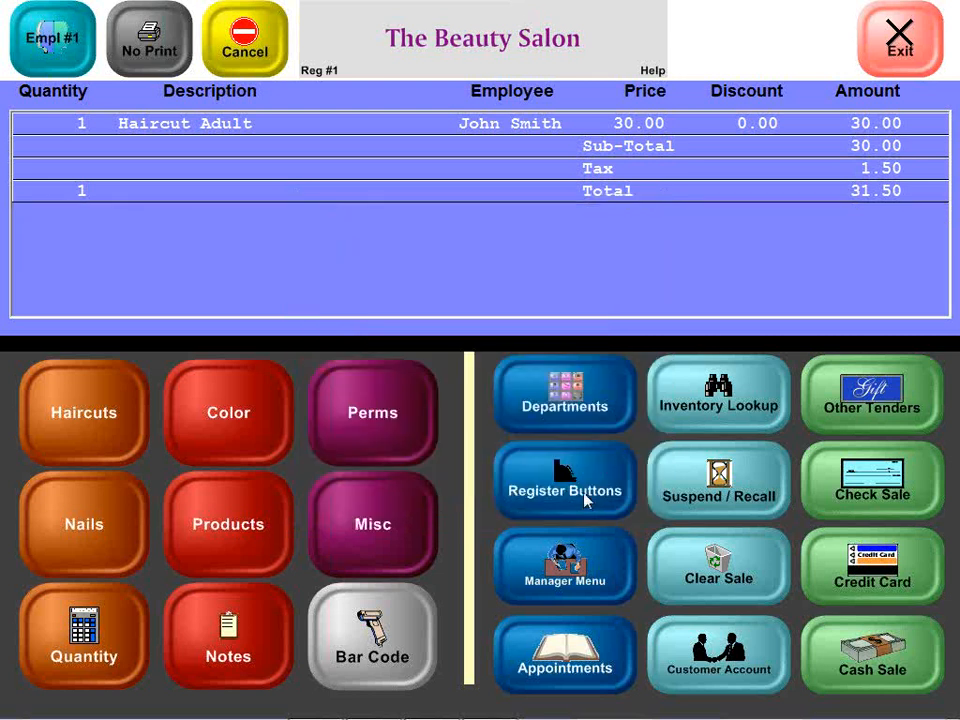
click(690, 578)
Step: Confirm clearing the haircut sale, leaving the register empty
click(430, 408)
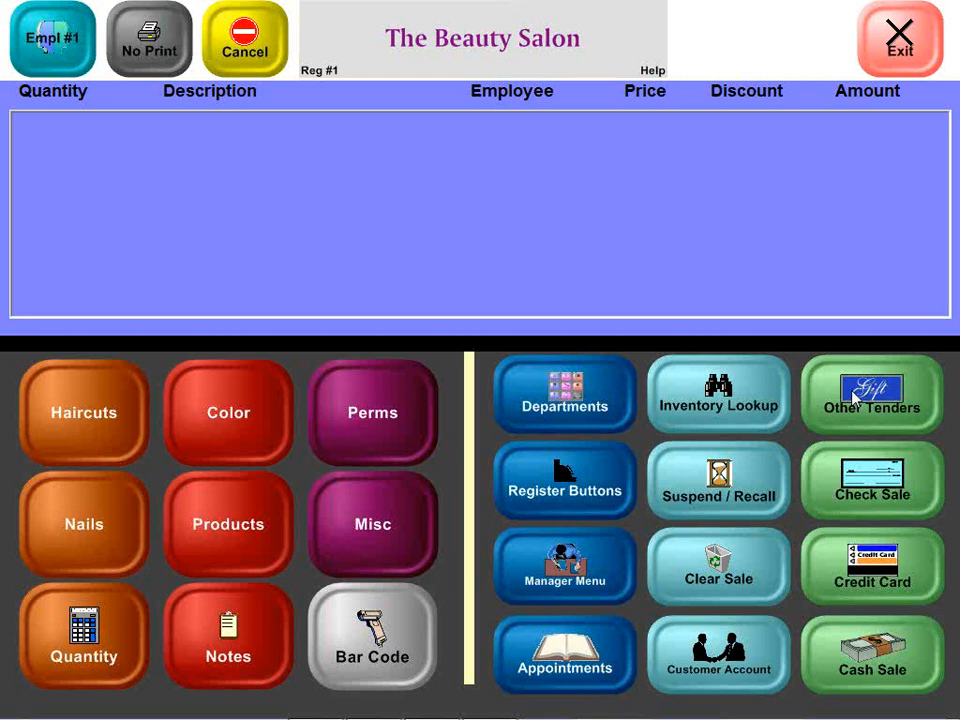
Step: Start a gift card function from Other Tenders and answer Yes
click(855, 398)
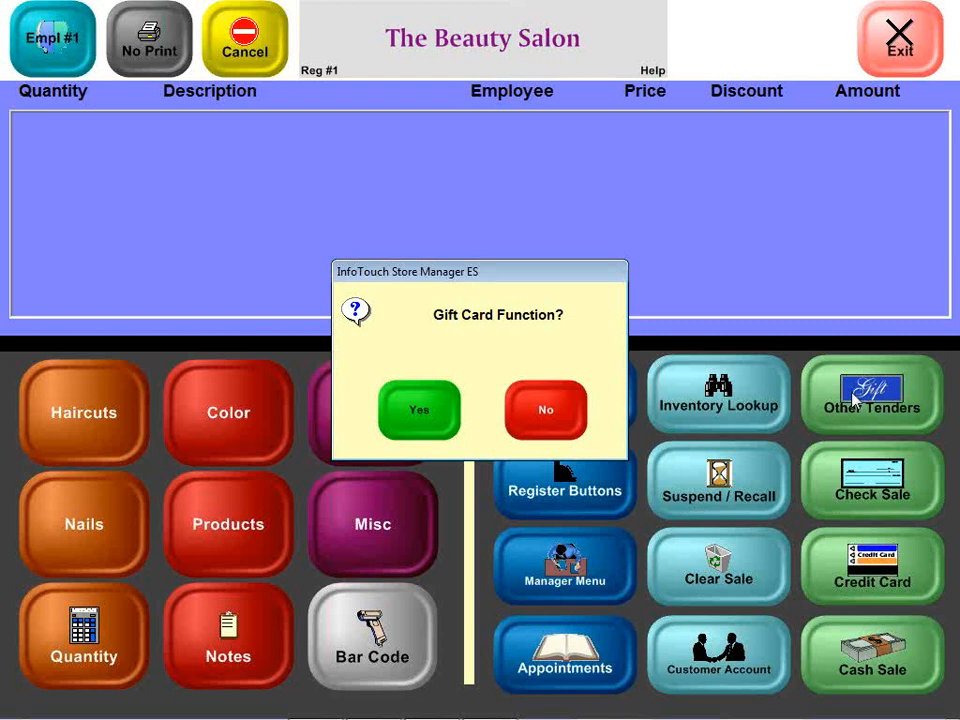
click(444, 405)
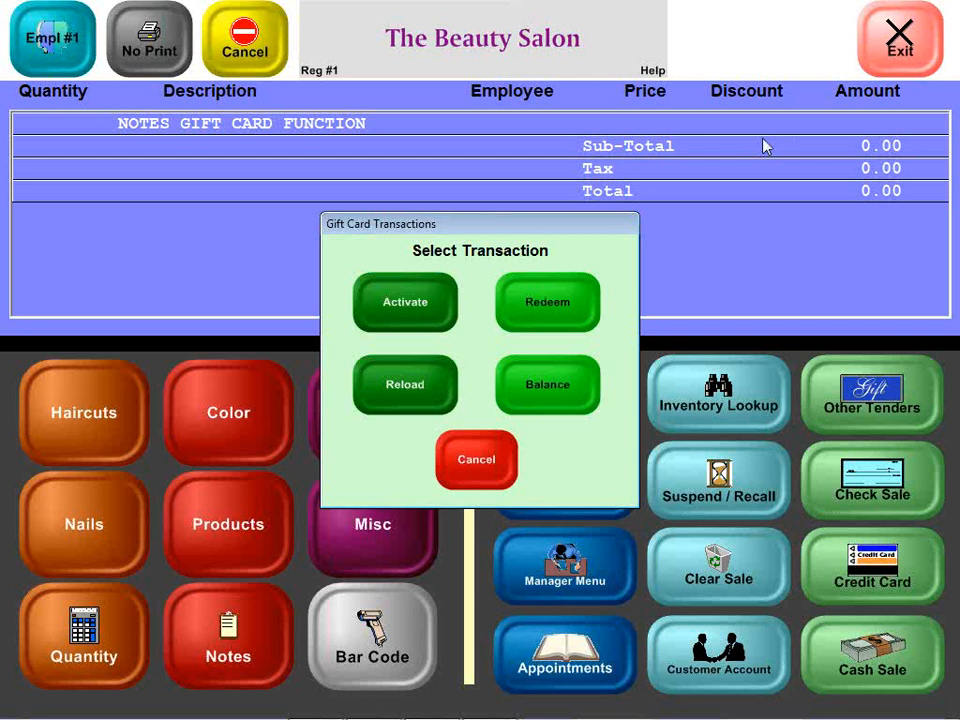
Step: Activate a 10.00 gift card, keying in the card number manually
click(392, 318)
text(10)
key(Return)
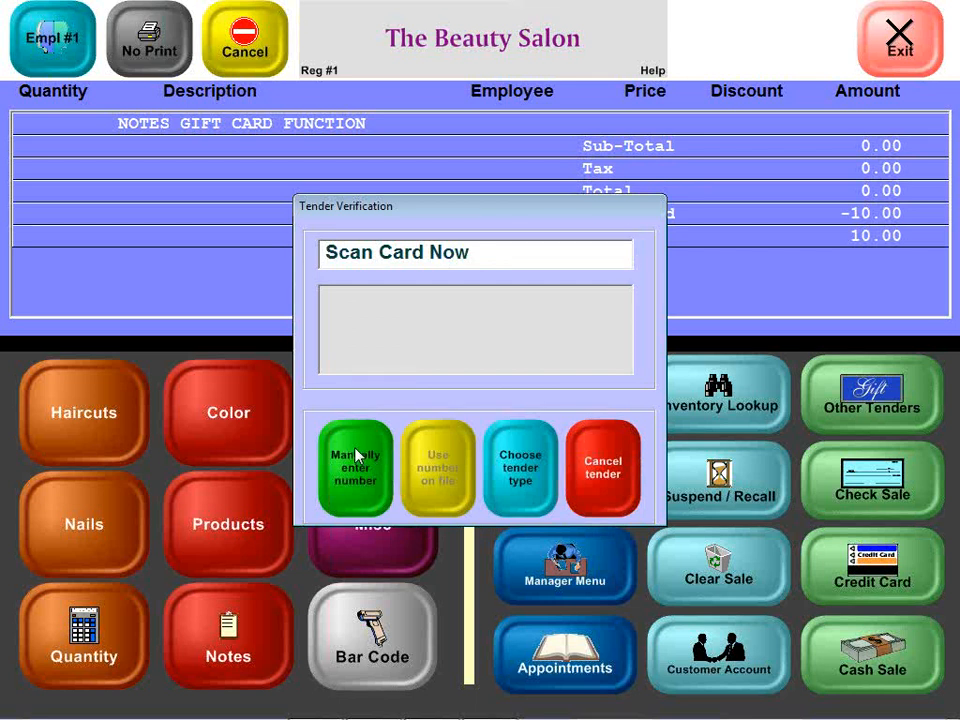
drag(471, 210, 481, 183)
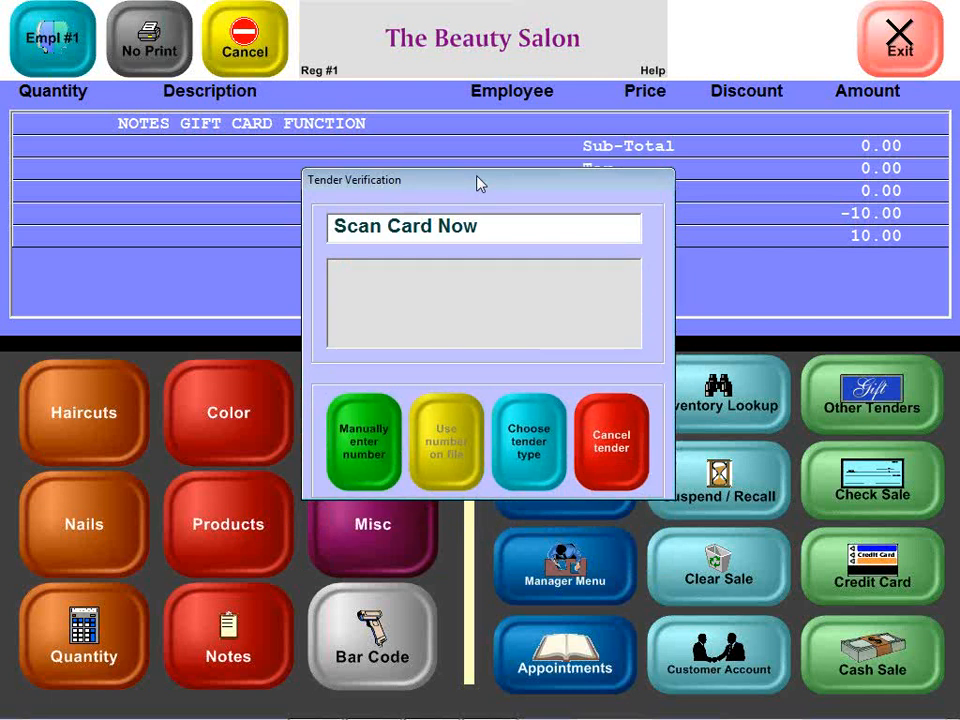
click(357, 440)
text(4444)
key(Return)
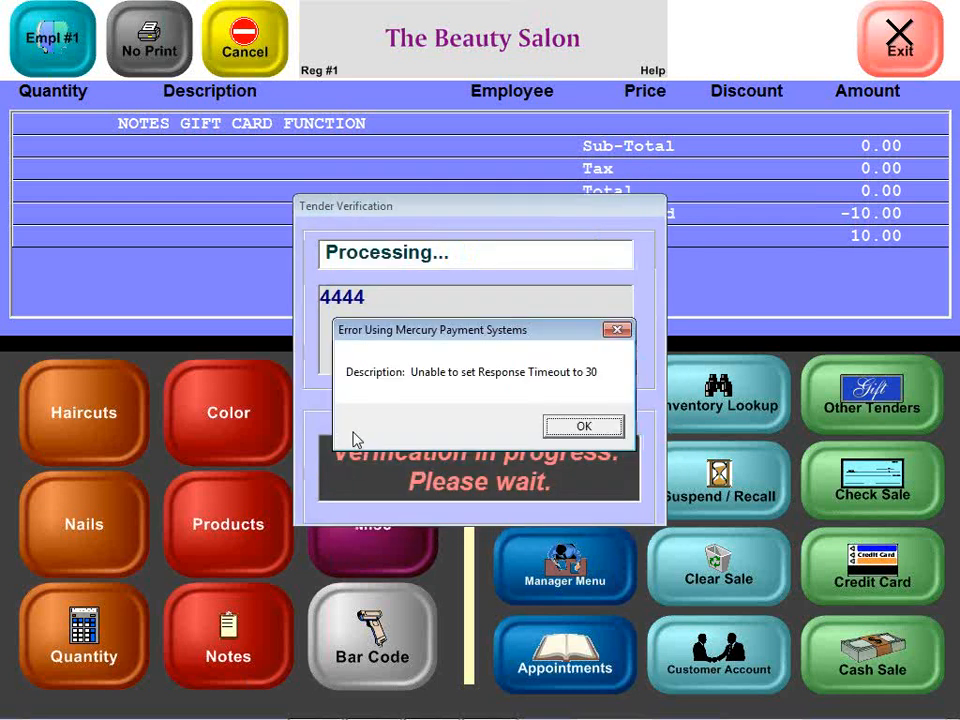
Step: Dismiss the Mercury error, cancel the failed gift card tender, and clear the sale
click(583, 426)
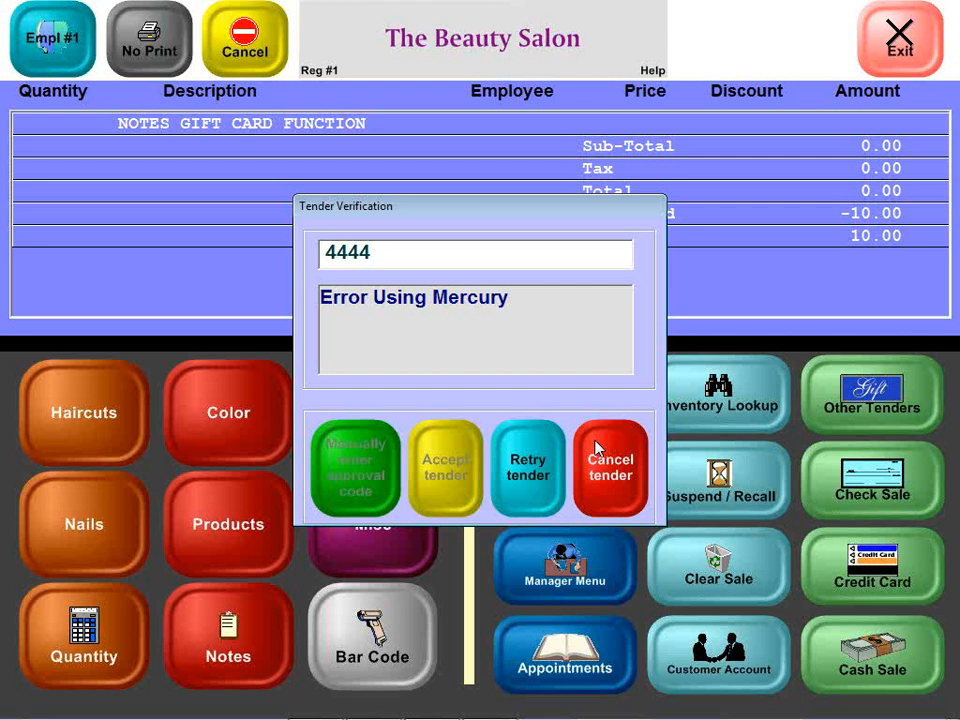
mouse_move(553, 212)
mouse_down()
mouse_move(553, 294)
mouse_move(553, 209)
mouse_up()
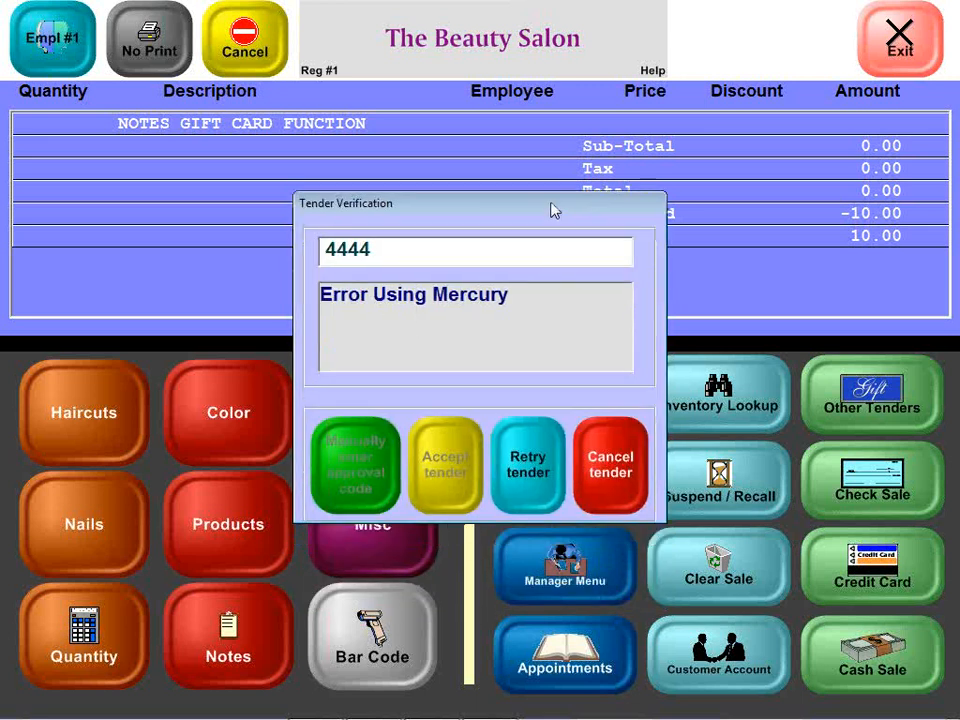
click(618, 474)
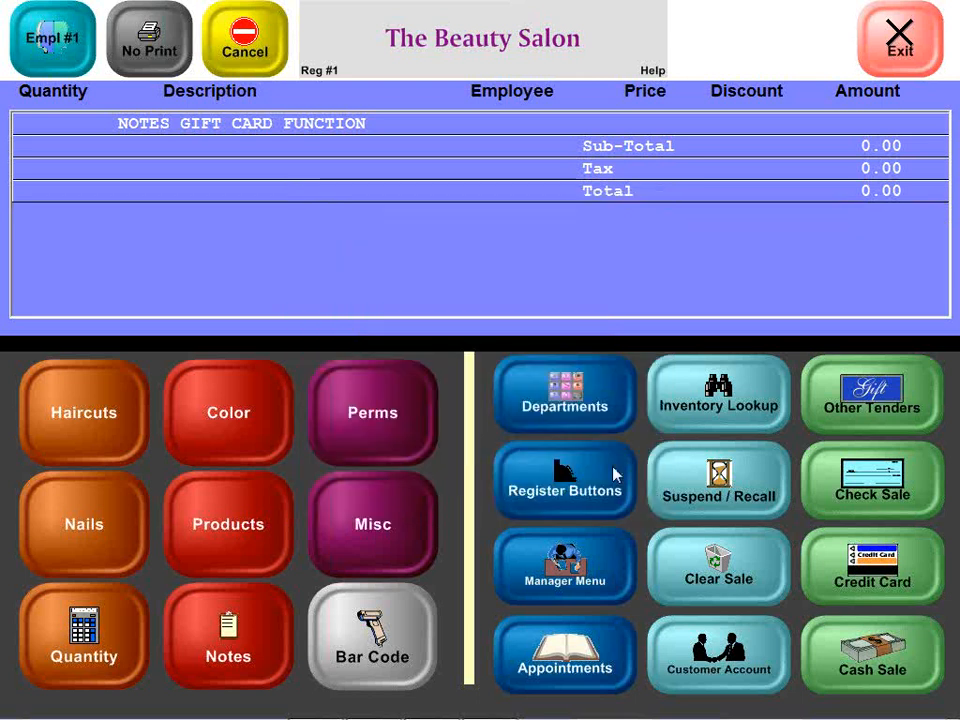
click(752, 574)
Step: Confirm clearing the sale, start a gift card balance check, then cancel its tender
key(Return)
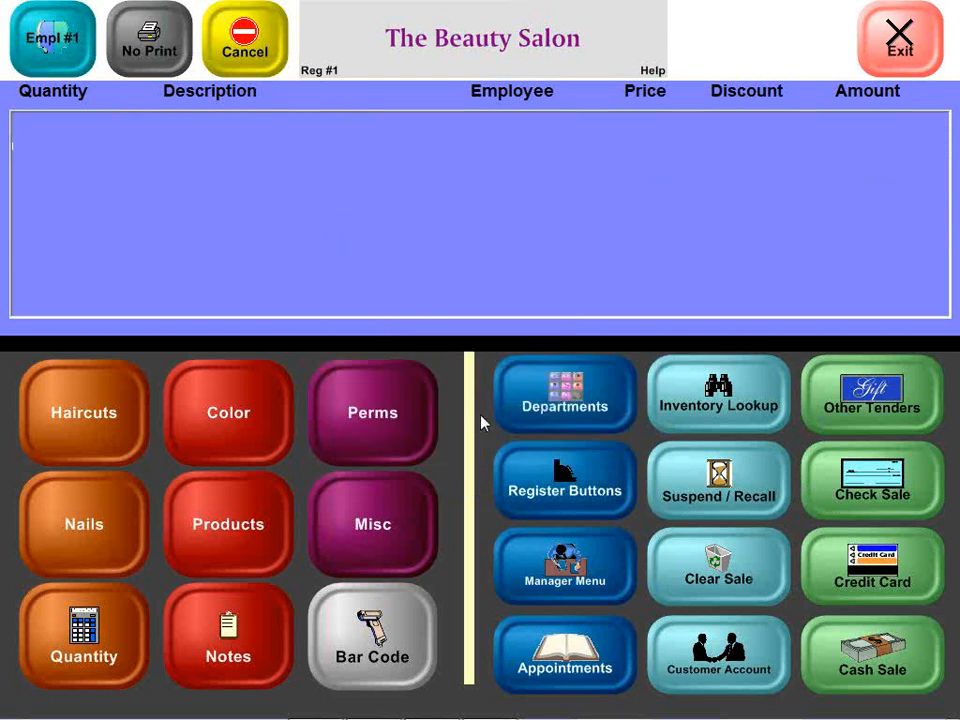
click(864, 424)
click(390, 418)
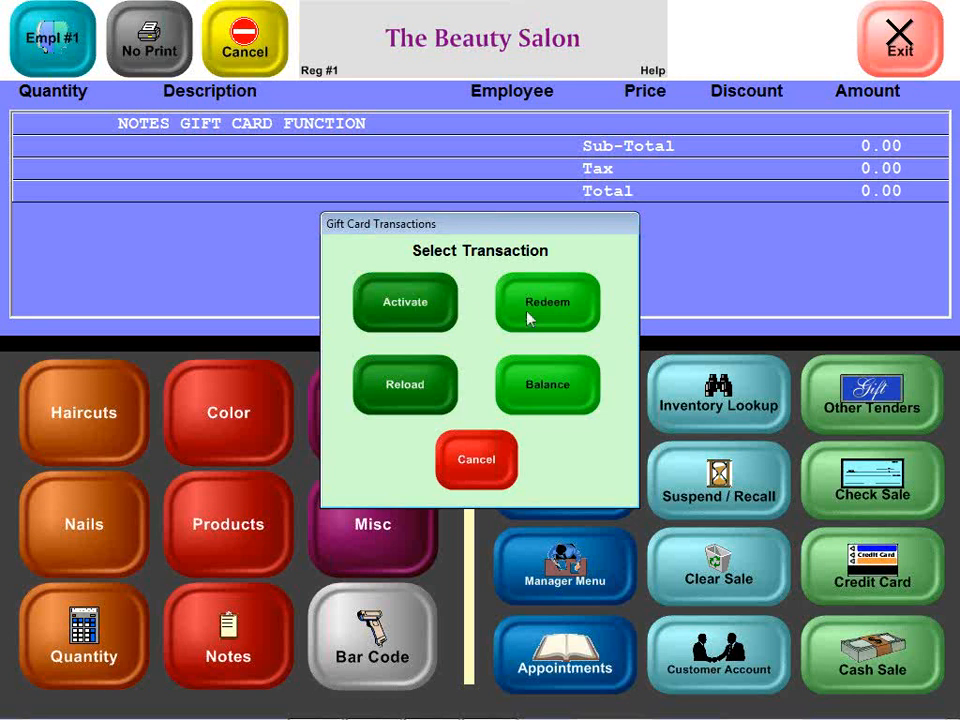
click(540, 410)
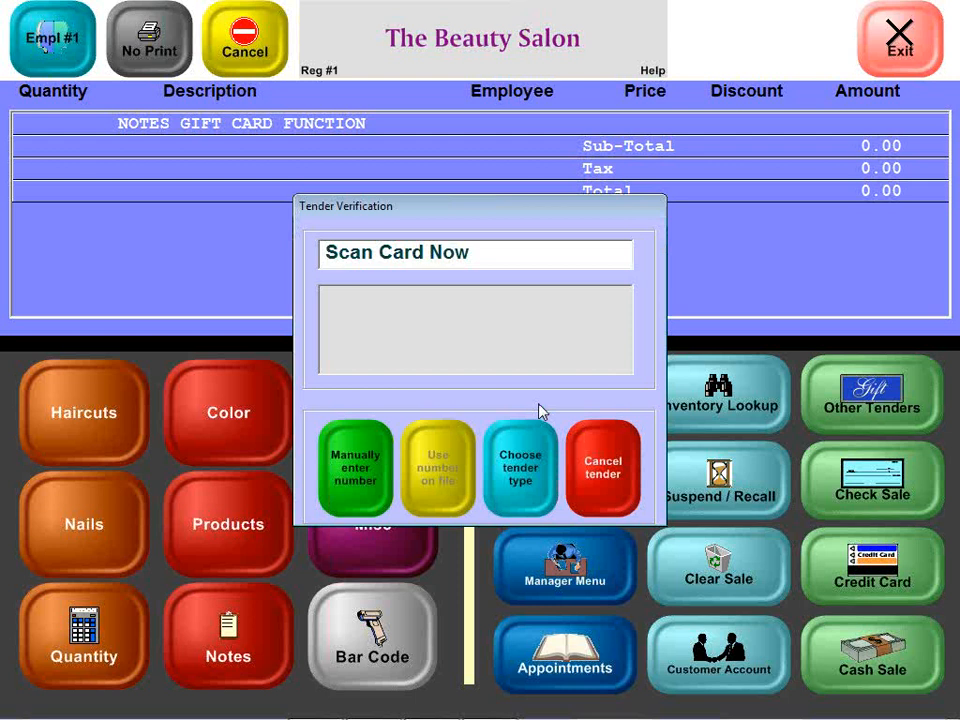
click(600, 462)
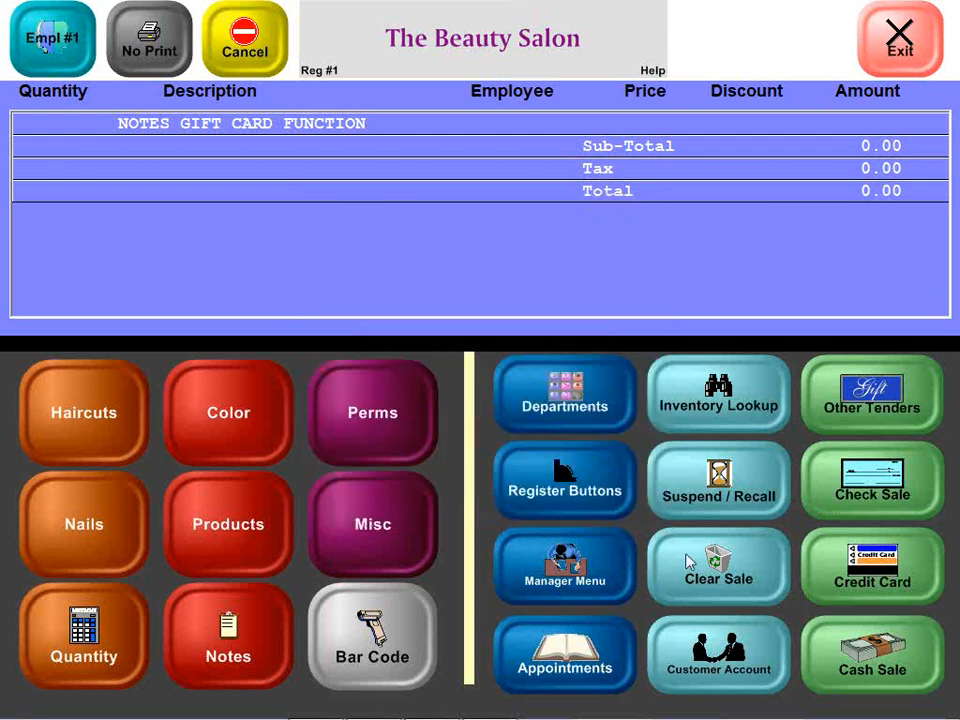
Step: Review the Gift Card choices (Activate, Redeem, Reload, Balance) under Other Tenders, then cancel
click(815, 390)
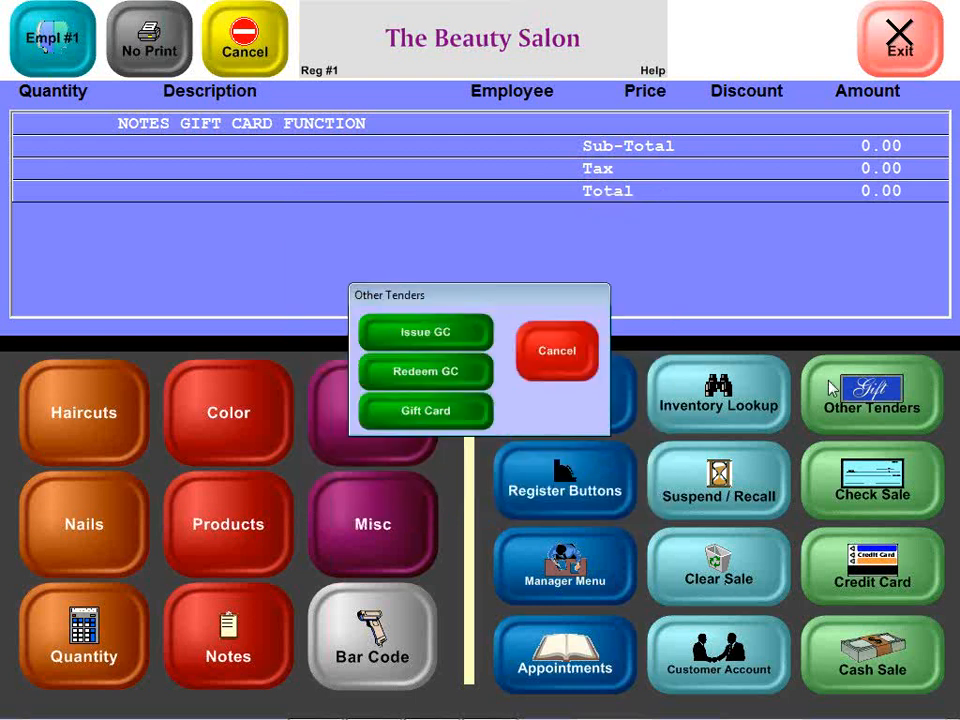
click(474, 396)
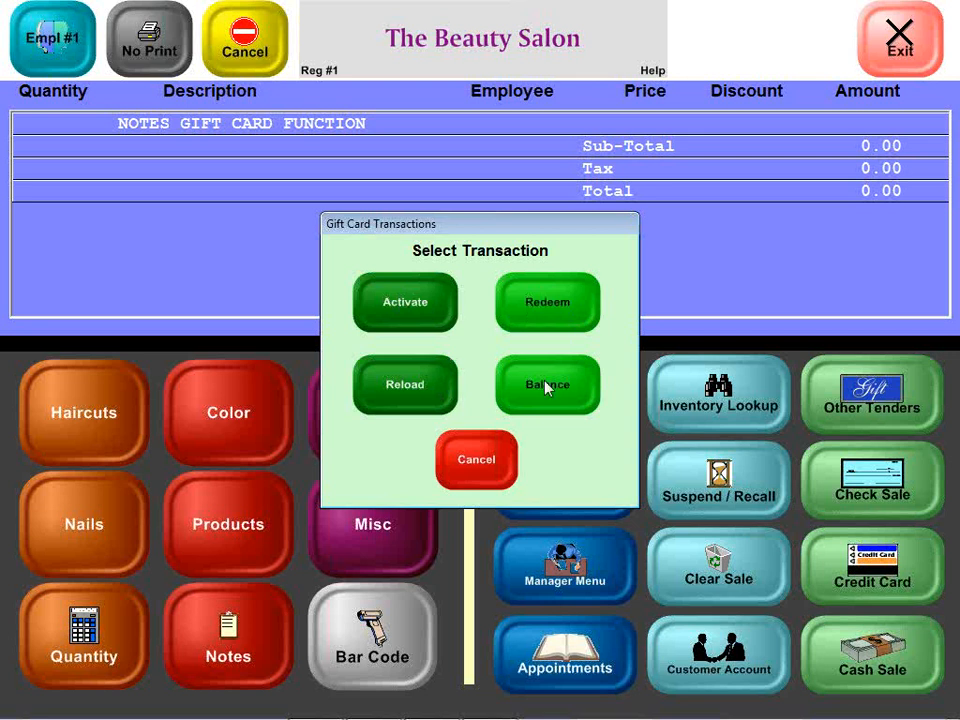
click(476, 459)
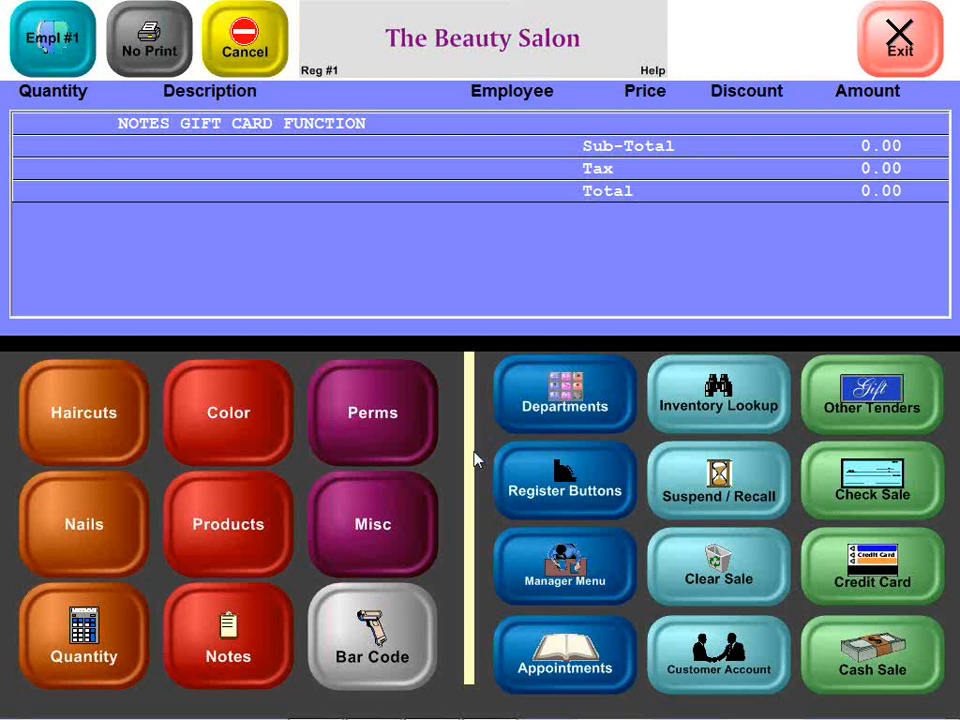
Step: Clear the Notes Gift Card Function line from the sale and confirm
click(660, 572)
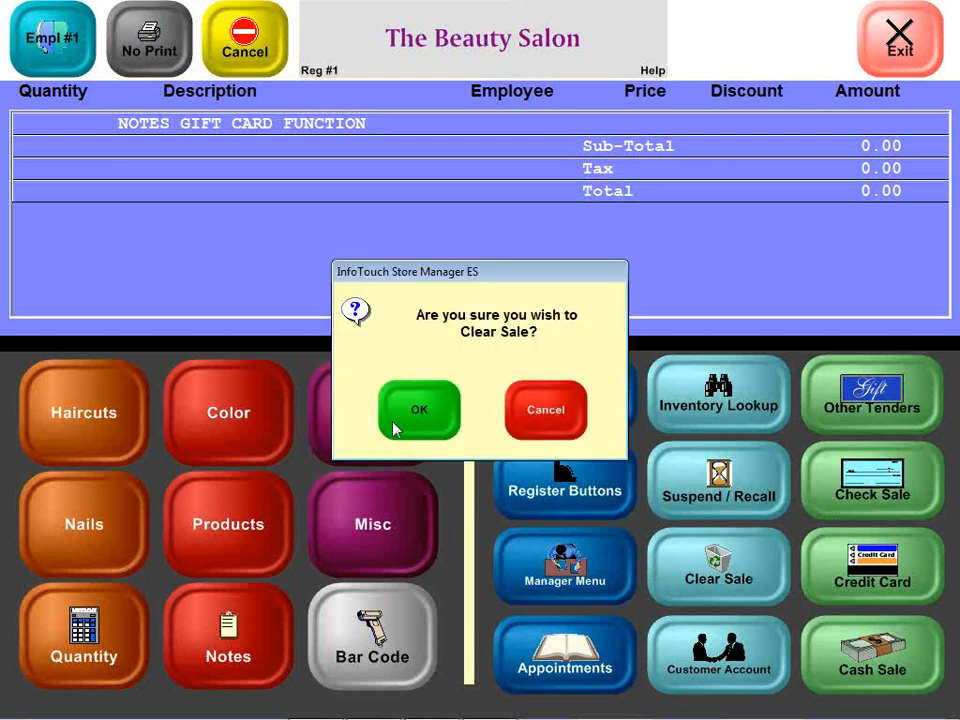
click(393, 428)
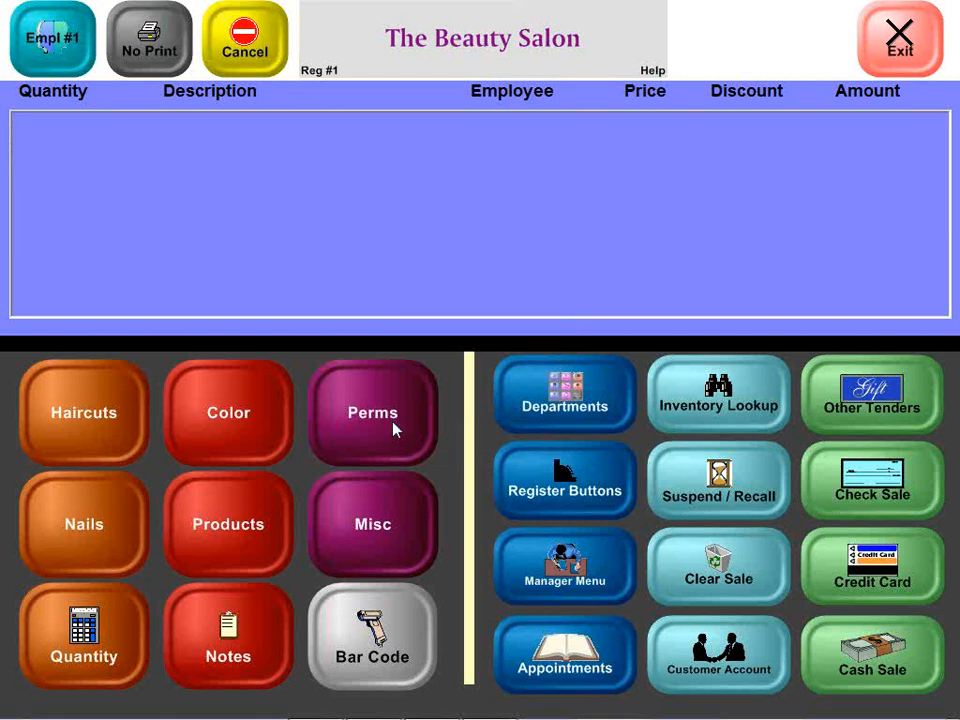
Step: Return to the Store Manager main menu and open Transaction Manager's Gift Certificates
key(alt+Tab)
key(alt+Tab)
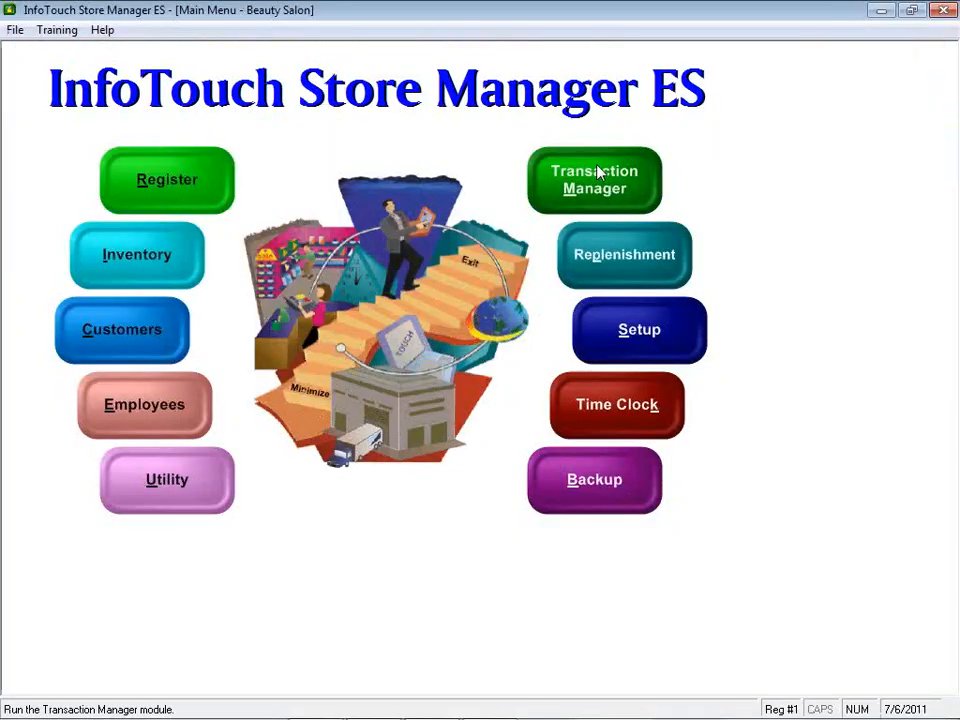
click(598, 173)
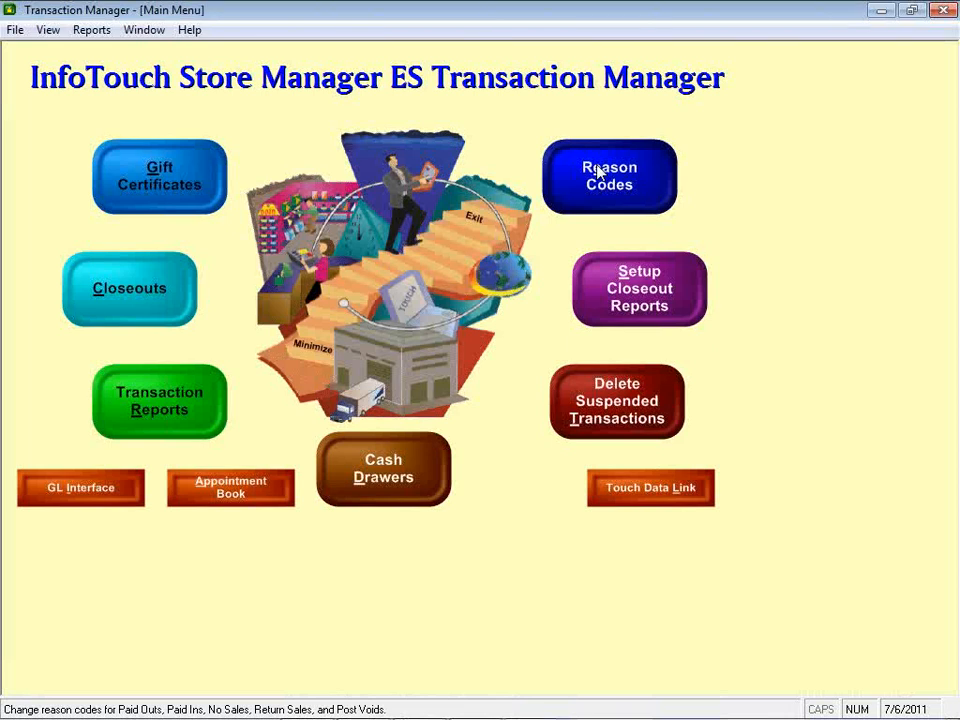
click(128, 188)
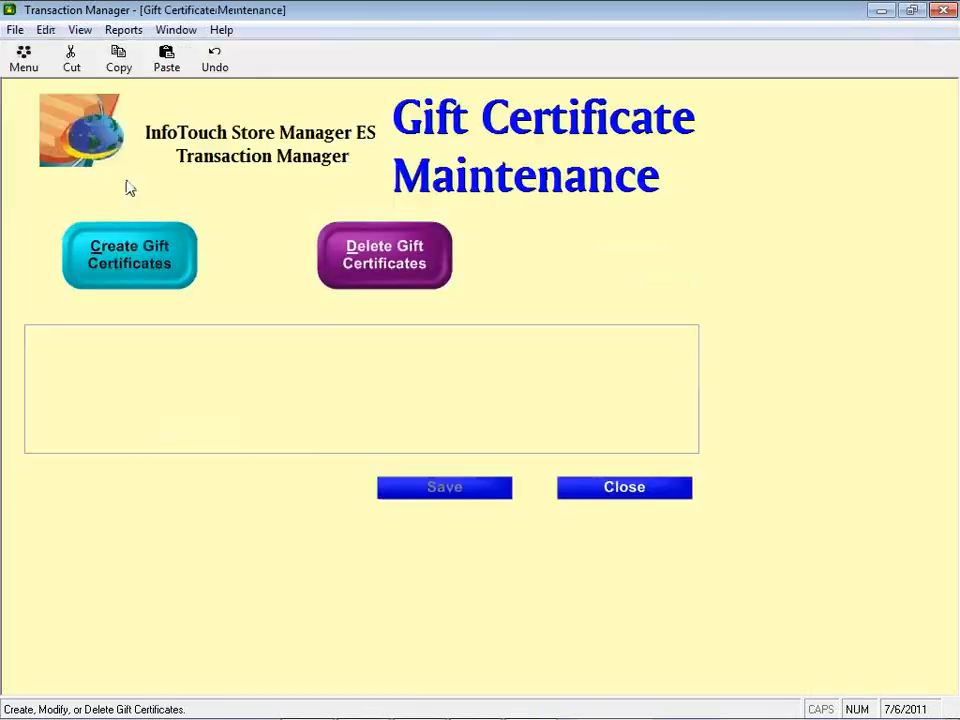
Step: Create and save individual gift certificate number ABC123456
click(130, 275)
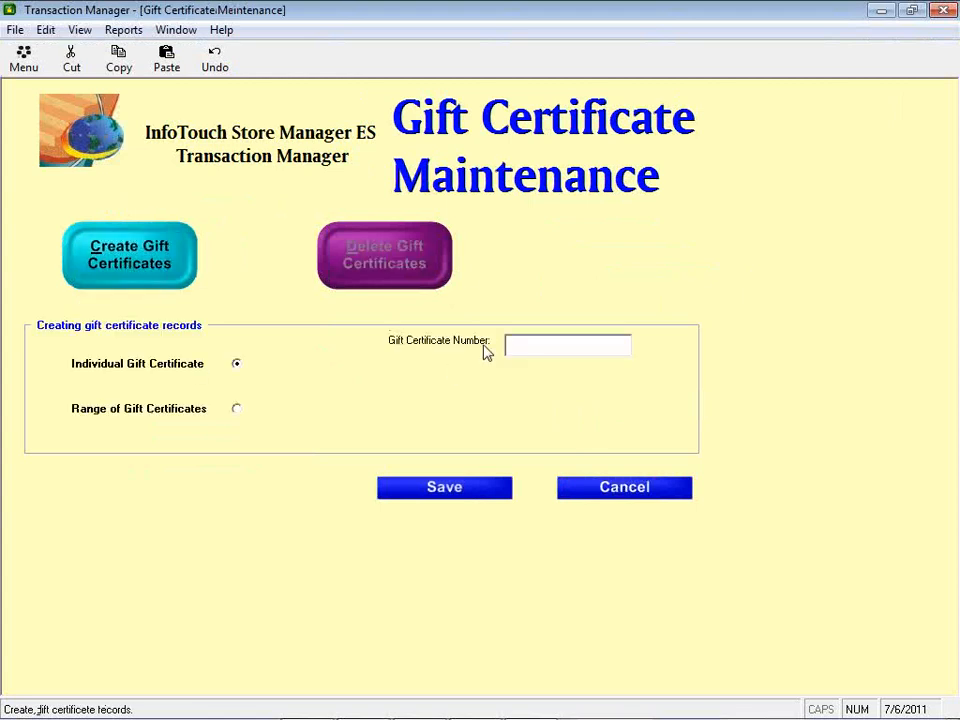
click(537, 350)
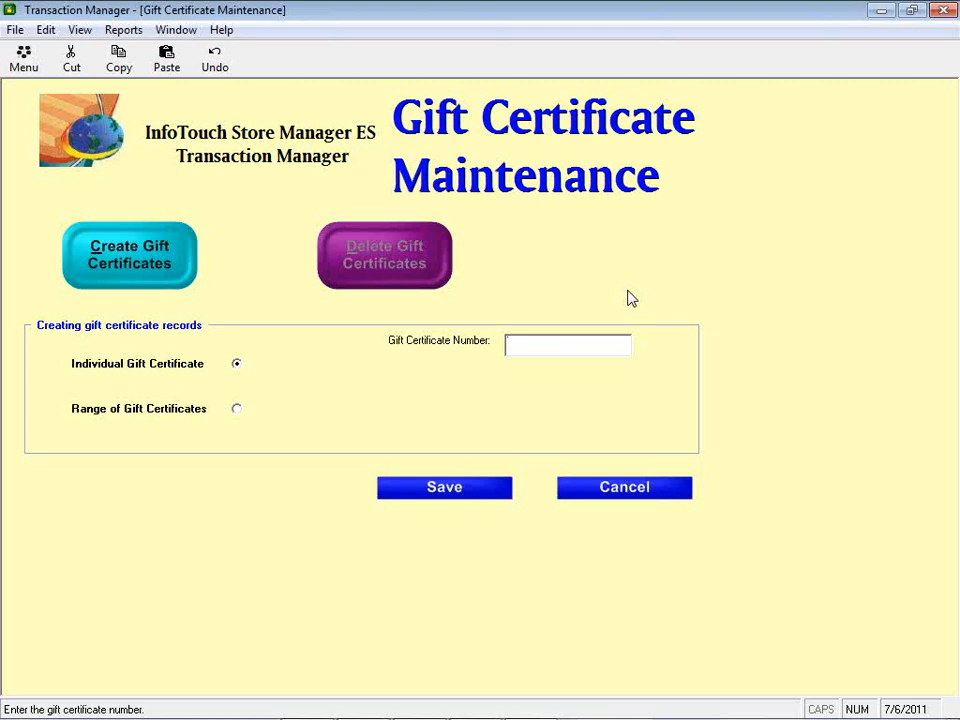
text(ABC123456)
click(443, 498)
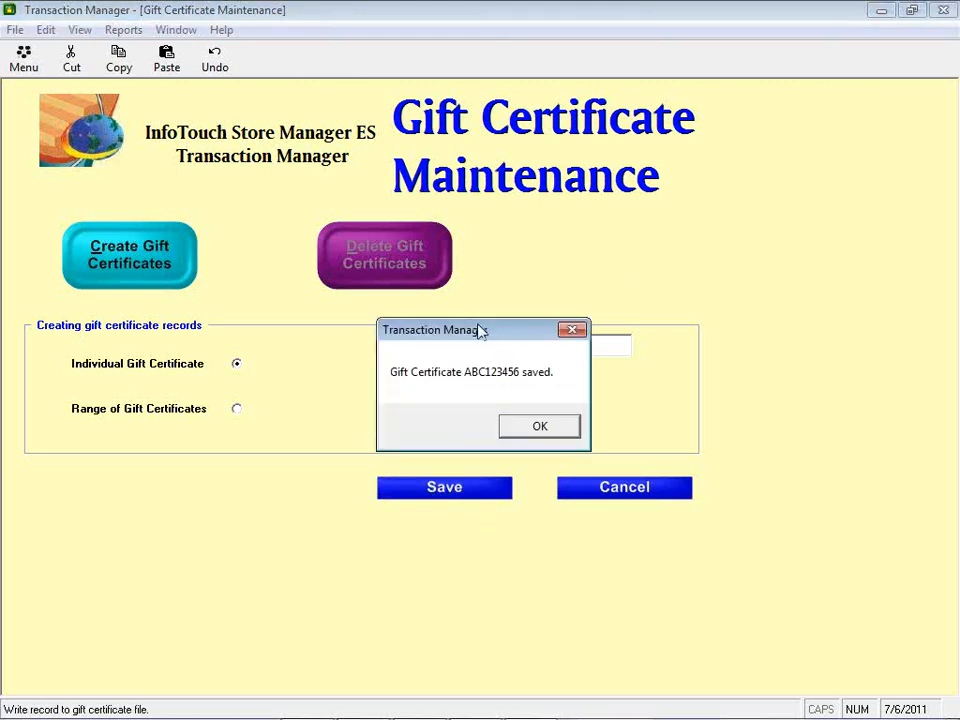
drag(481, 331, 470, 406)
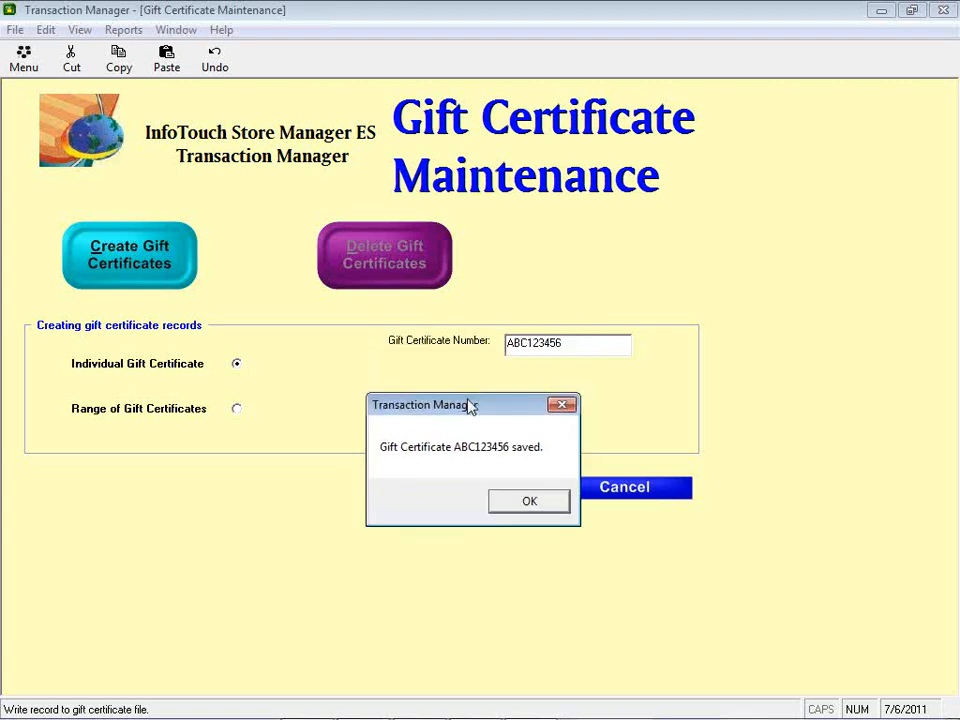
drag(470, 406, 473, 406)
drag(474, 407, 484, 344)
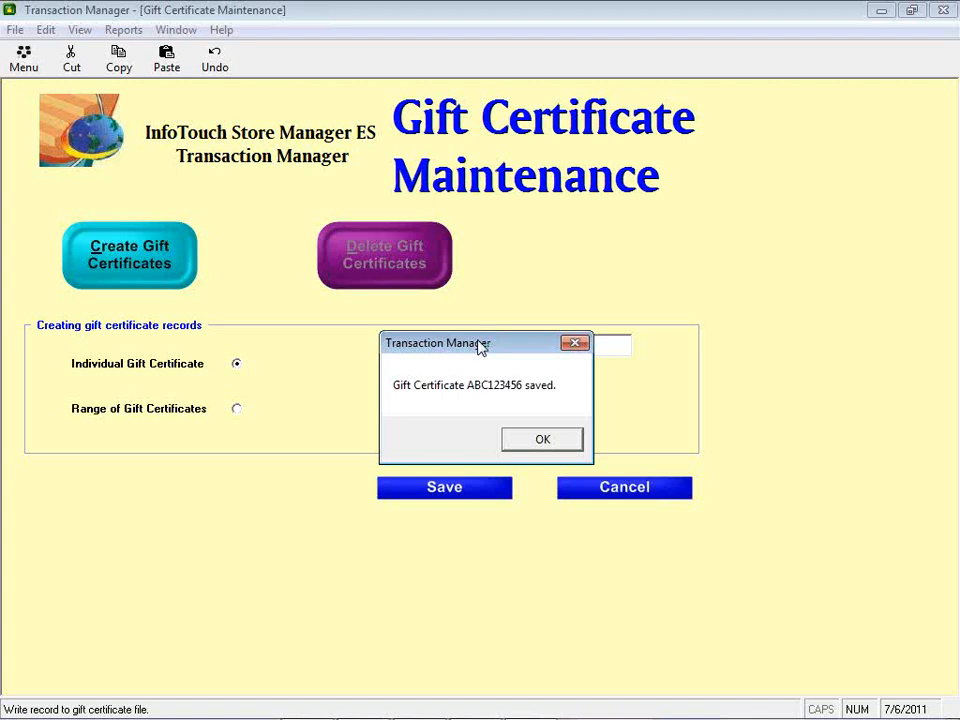
Step: Save a gift certificate range with prefix T2, numbered 000001 to 000100
click(543, 444)
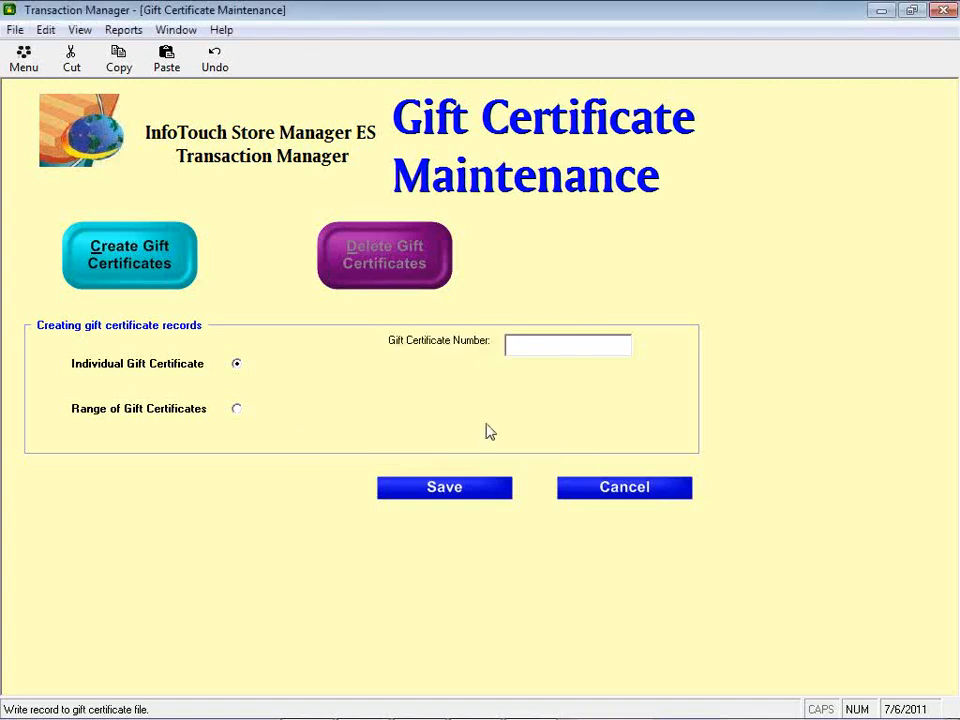
click(170, 420)
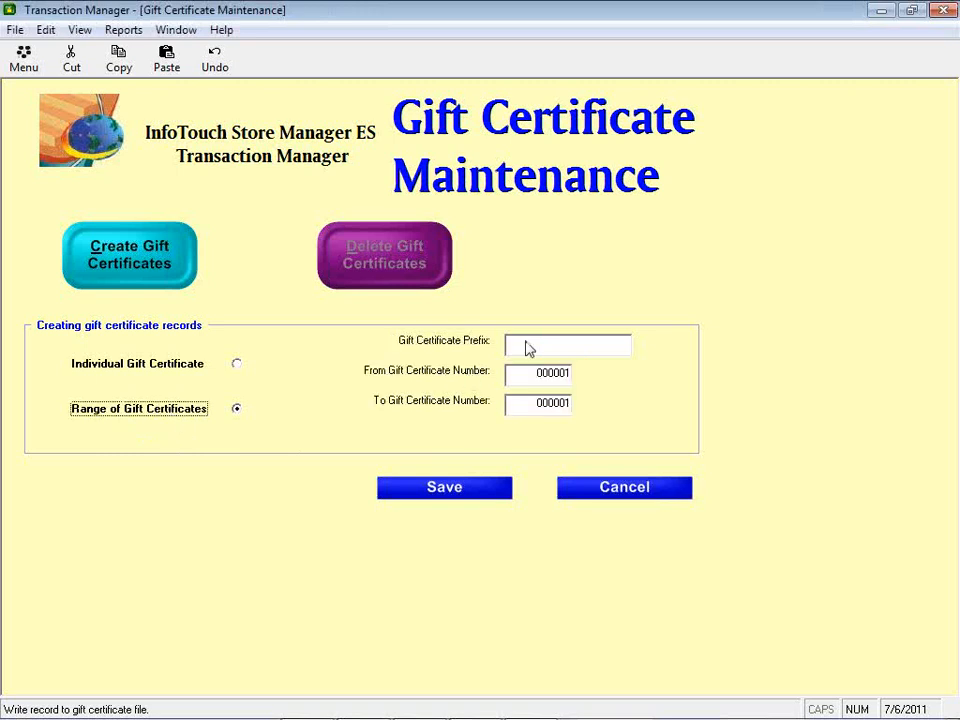
click(520, 349)
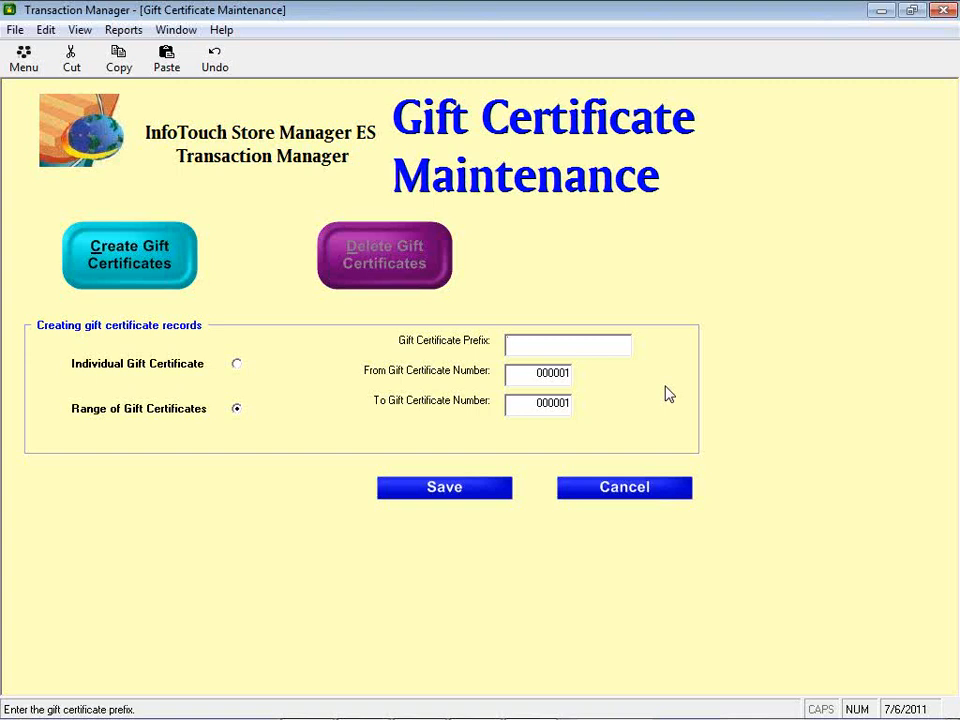
text(T2)
key(Tab)
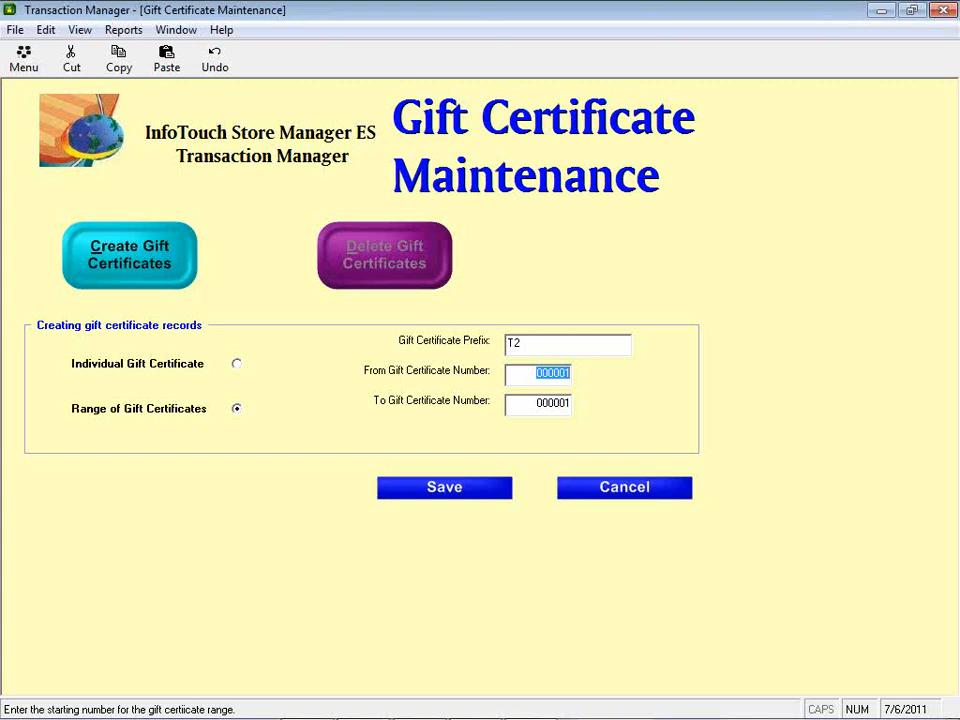
key(Tab)
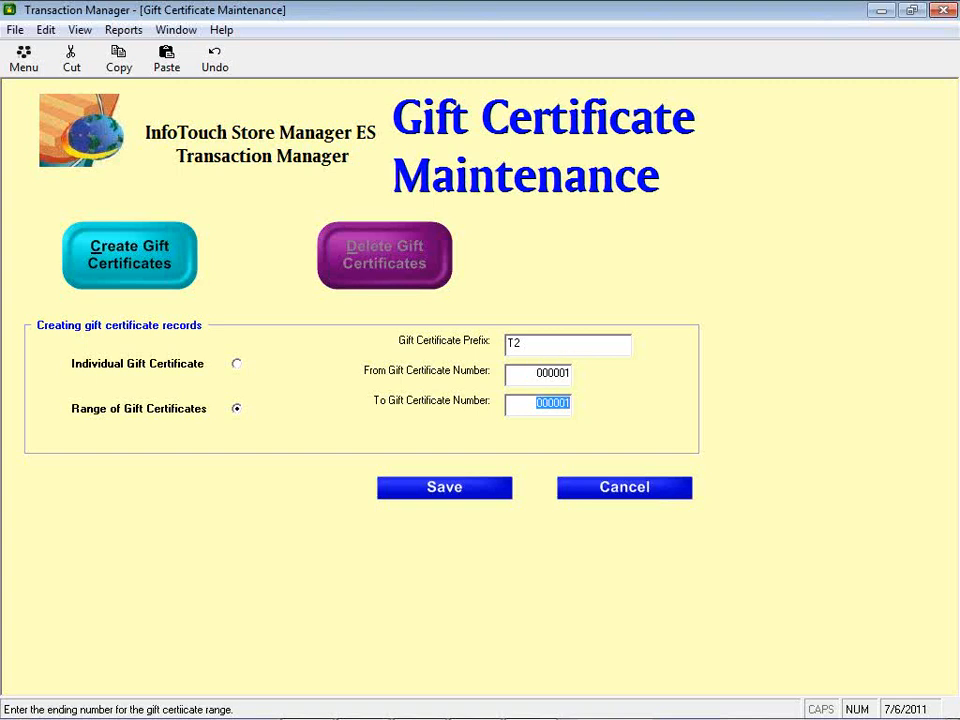
text(100)
key(Tab)
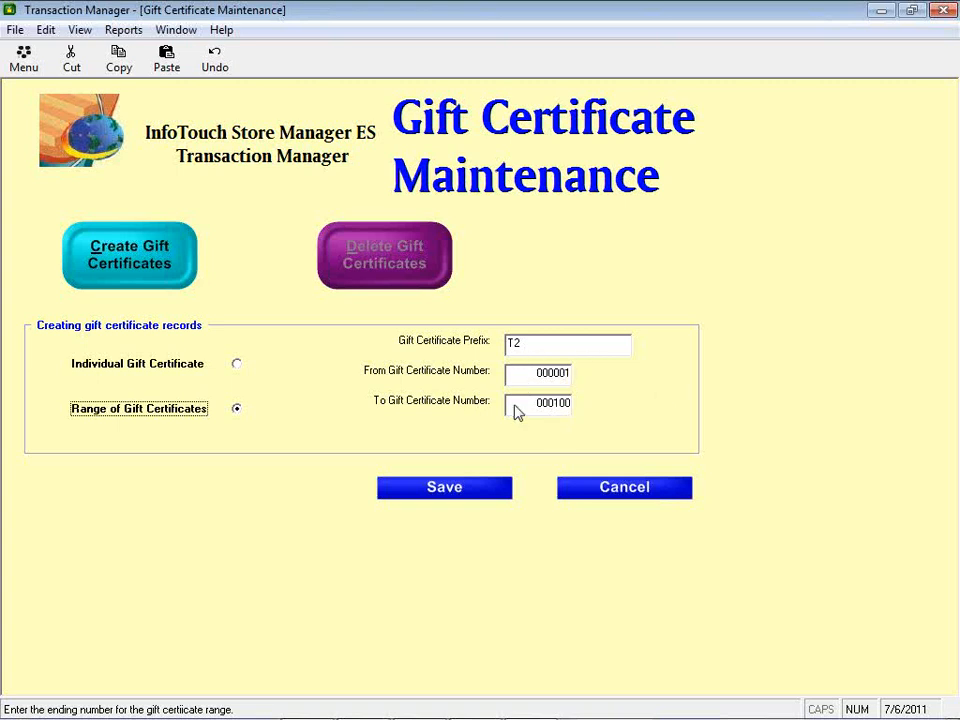
click(467, 495)
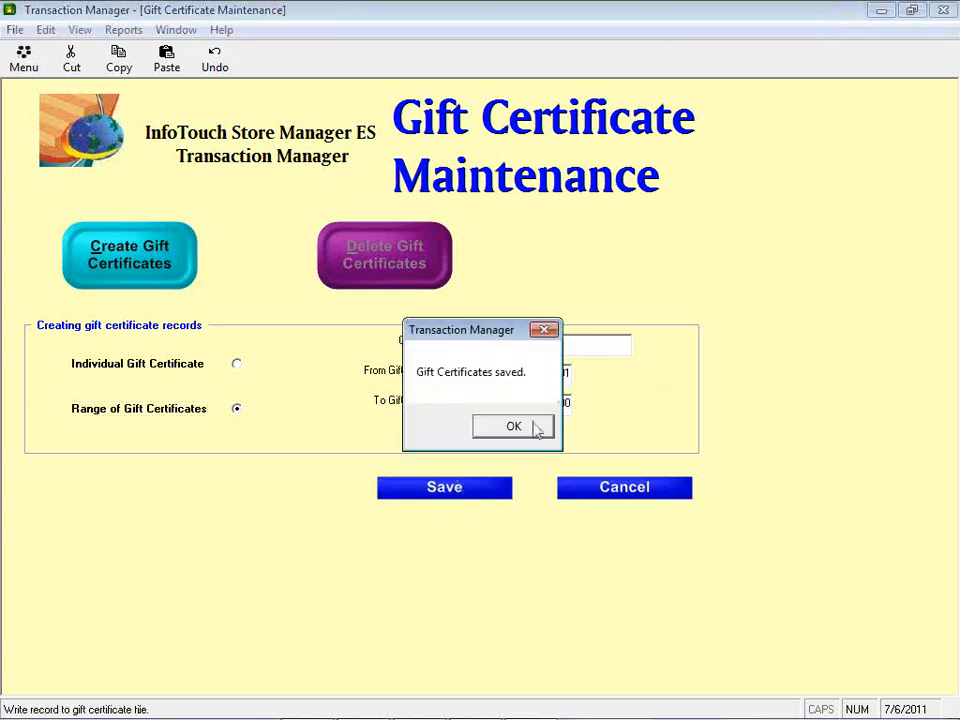
click(536, 427)
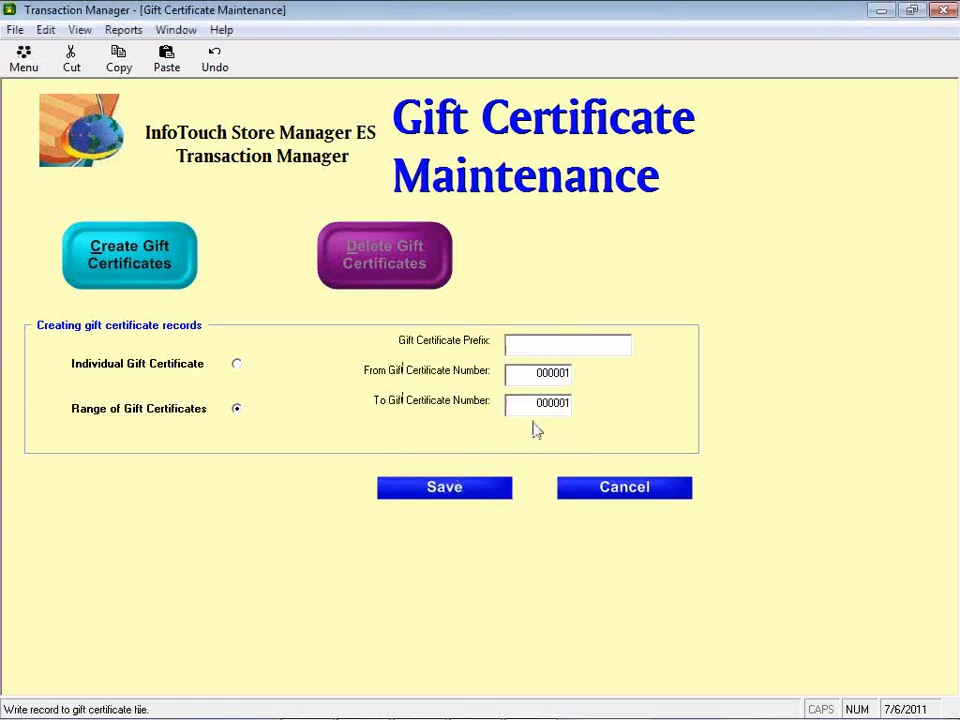
click(673, 486)
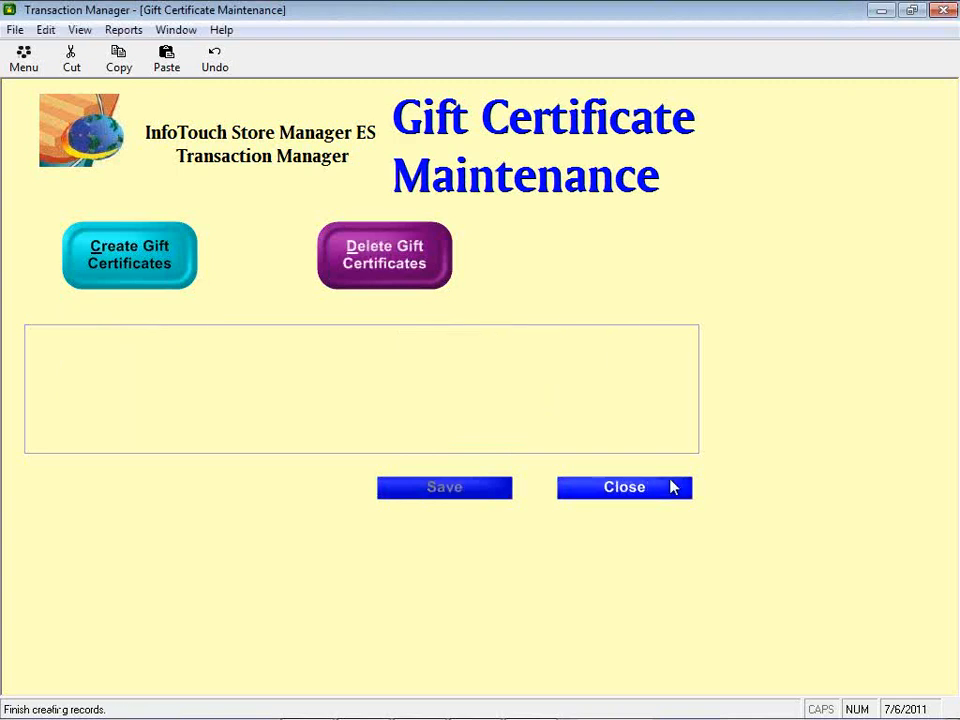
Step: Run the Gift Cards/Certificates report for certificate range T2 to T3 and preview it
click(590, 490)
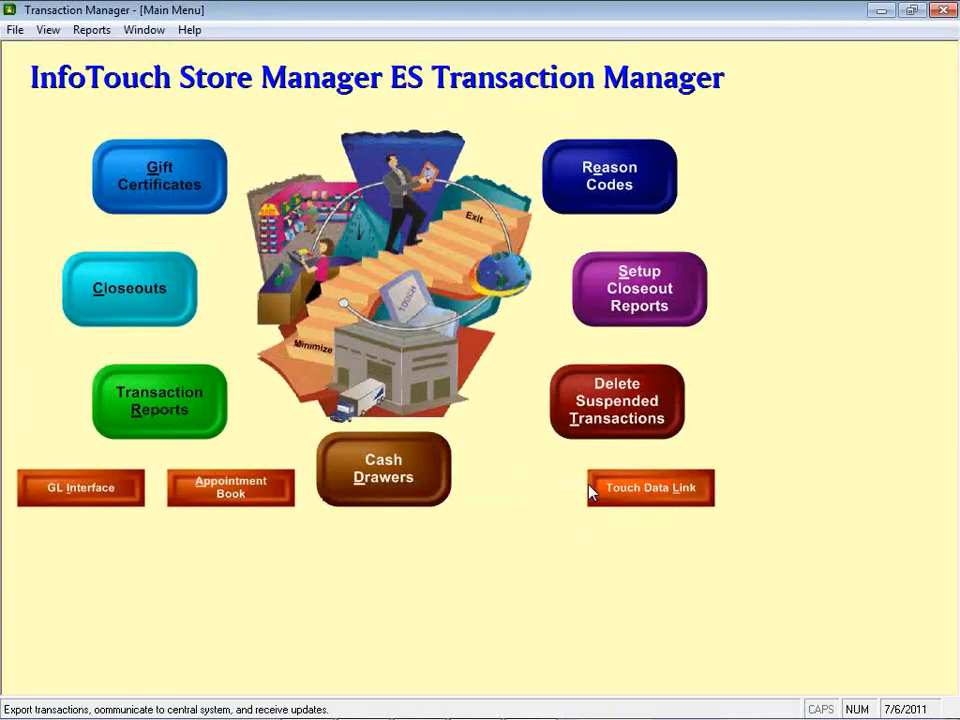
click(80, 31)
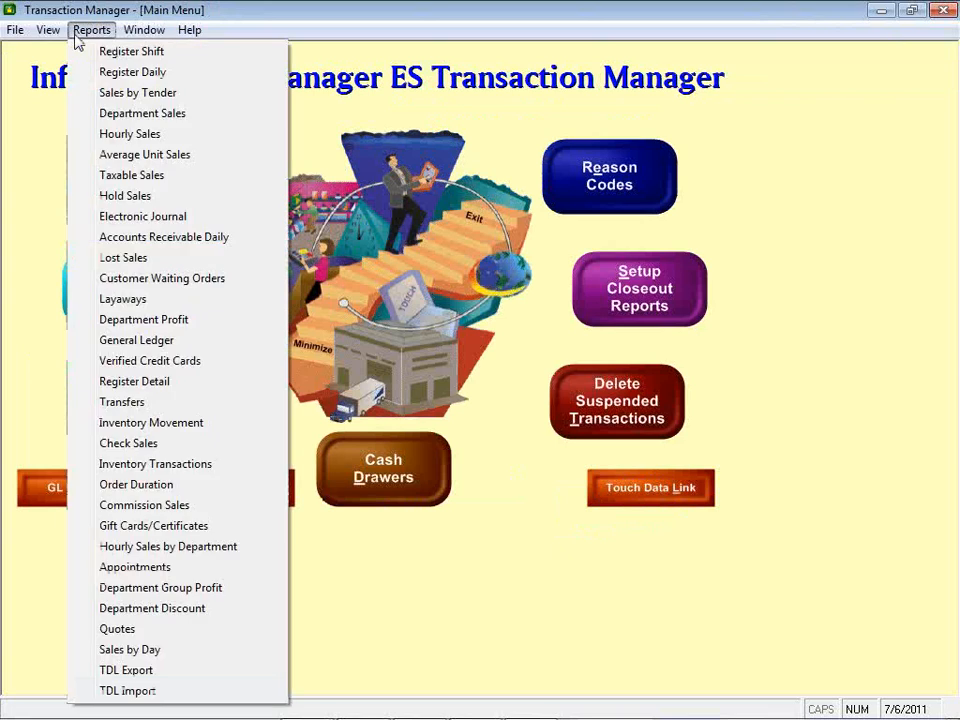
click(143, 530)
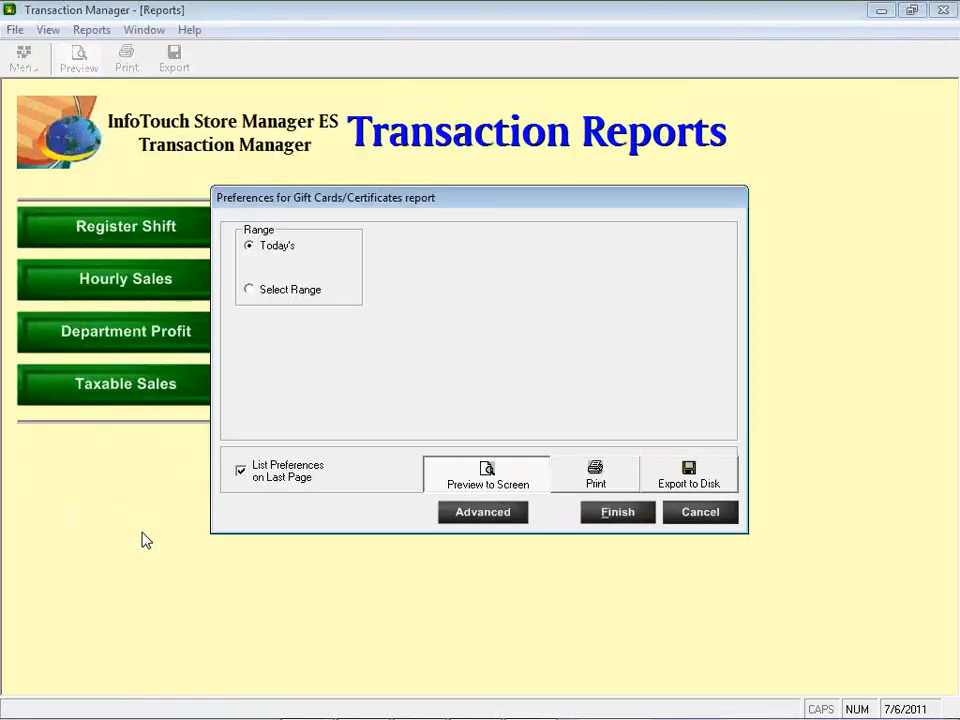
click(284, 295)
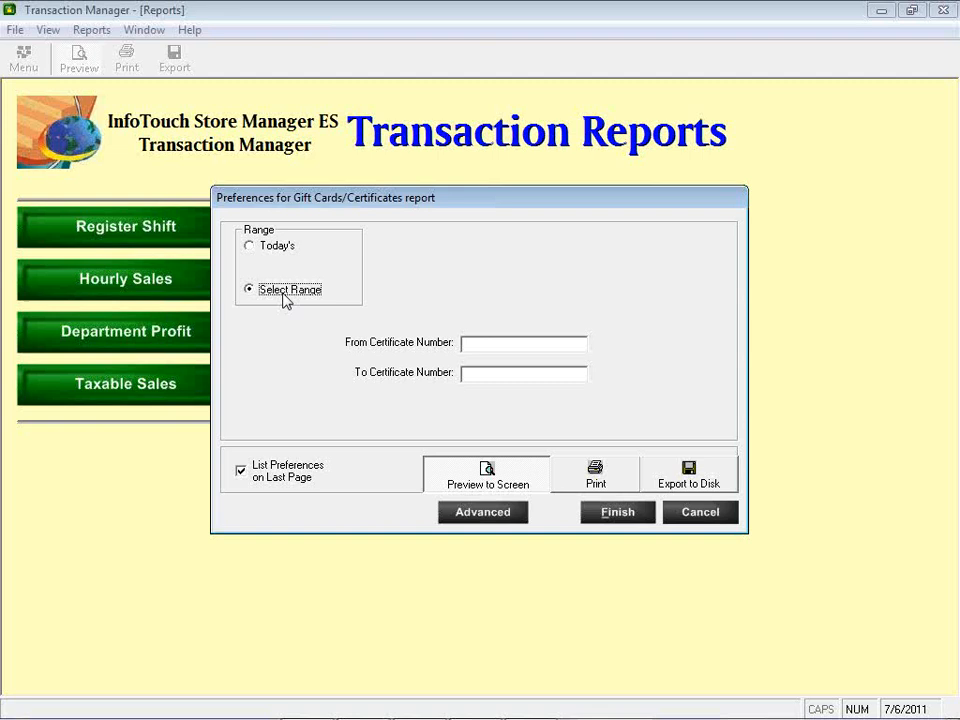
click(511, 342)
text(T2)
text(T3)
click(615, 513)
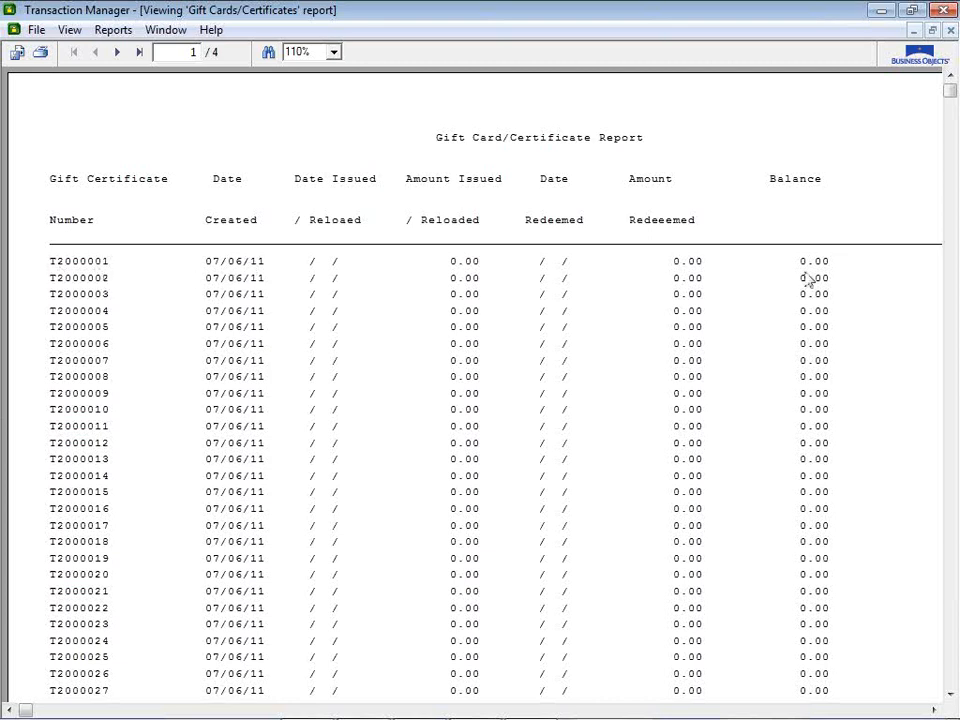
Step: Check the report's last pages down to the 0.00 TOTAL line, then close the viewer
click(136, 55)
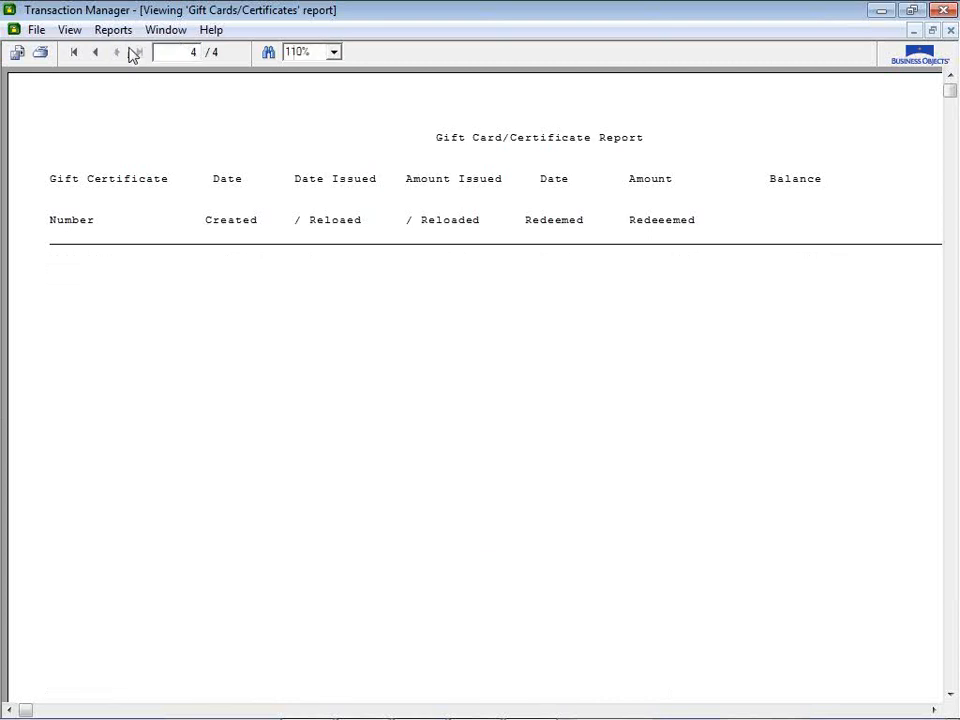
click(100, 54)
scroll(206, 598, down, 3)
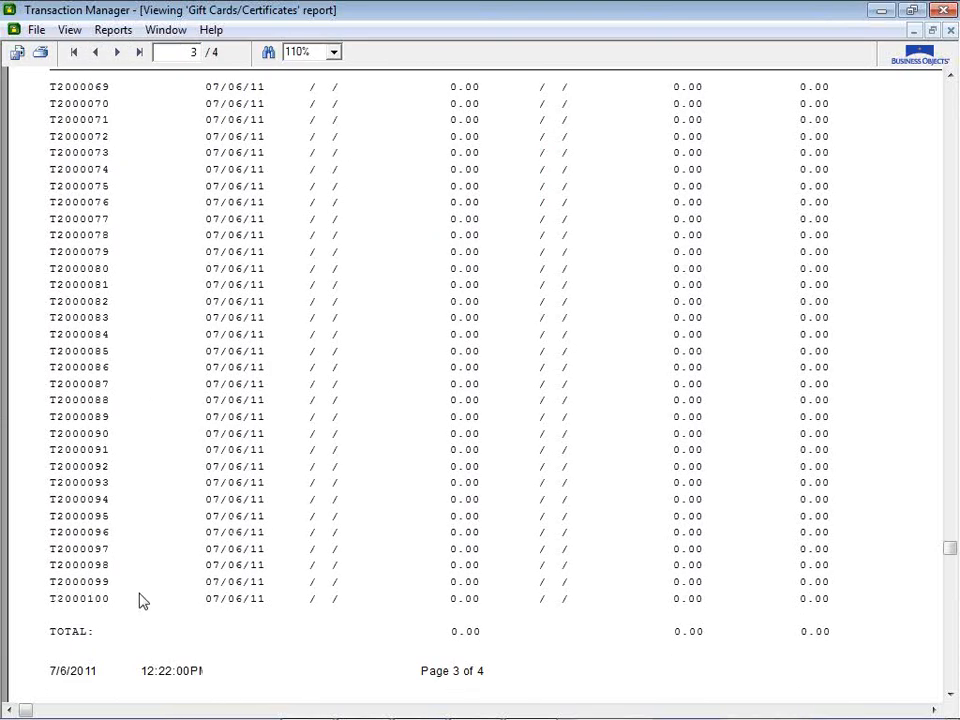
scroll(659, 597, up, 3)
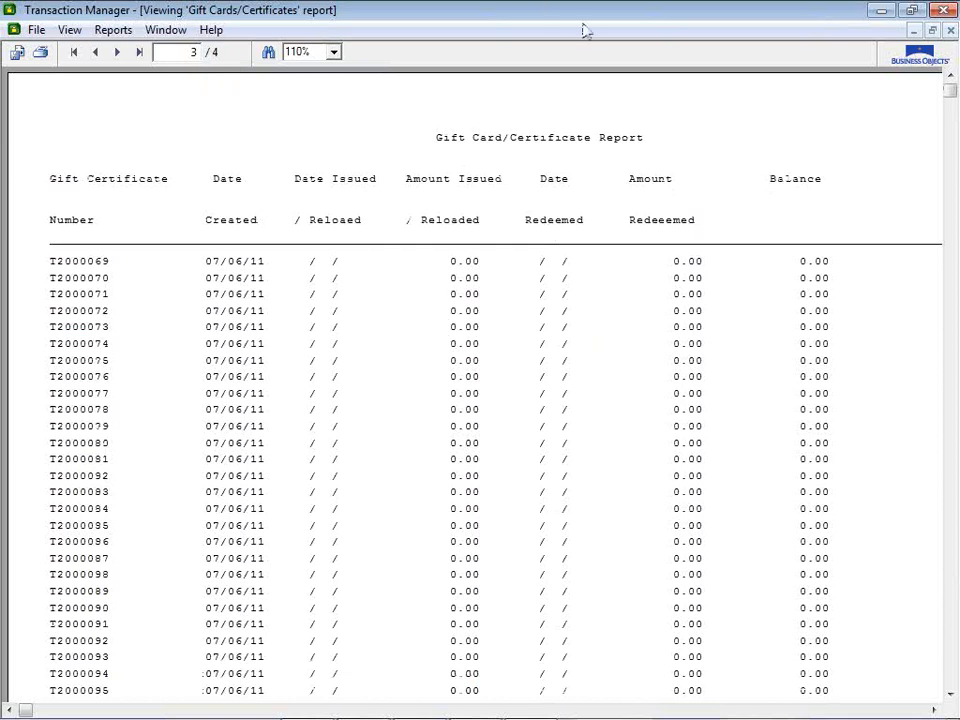
click(950, 32)
Step: Issue a 10.00 gift certificate numbered T2000001 and pay for it with 10.00 cash
key(alt+Tab)
key(alt+Tab)
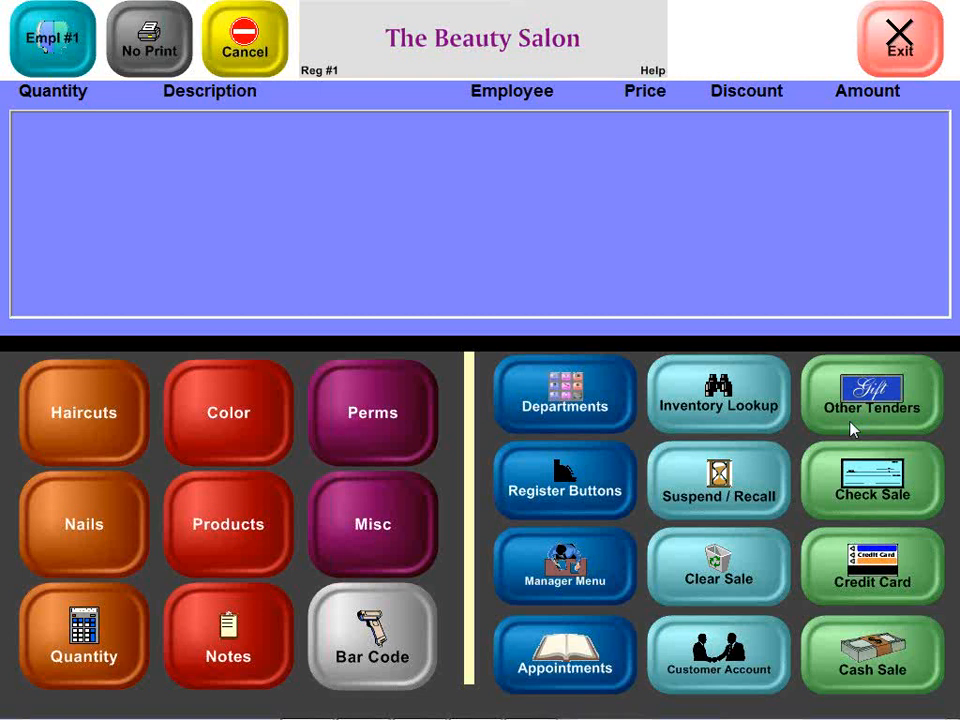
click(869, 405)
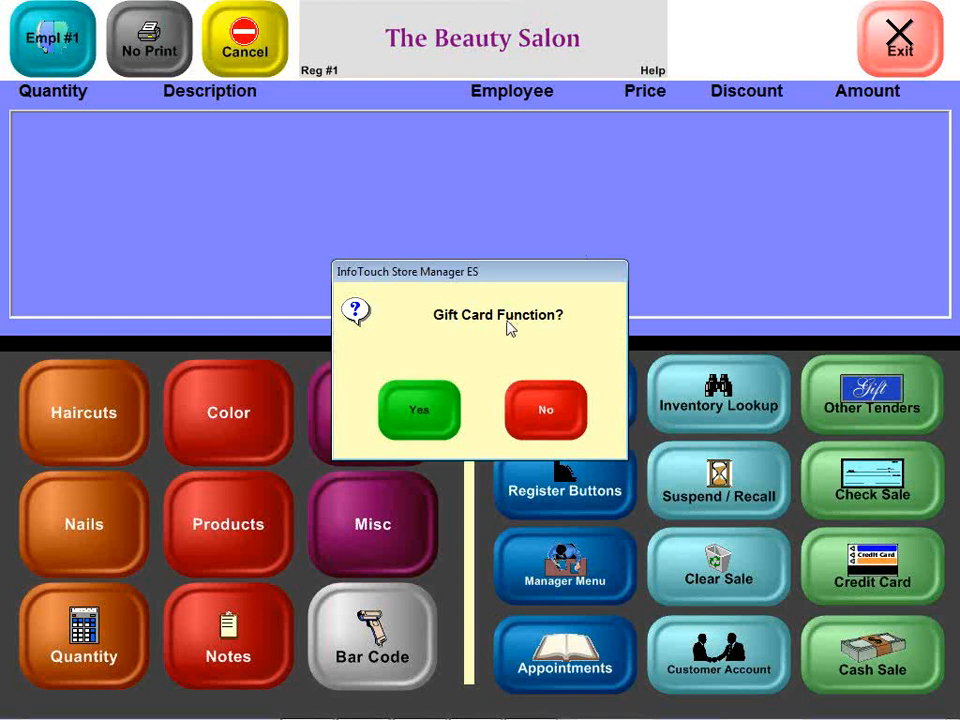
click(561, 411)
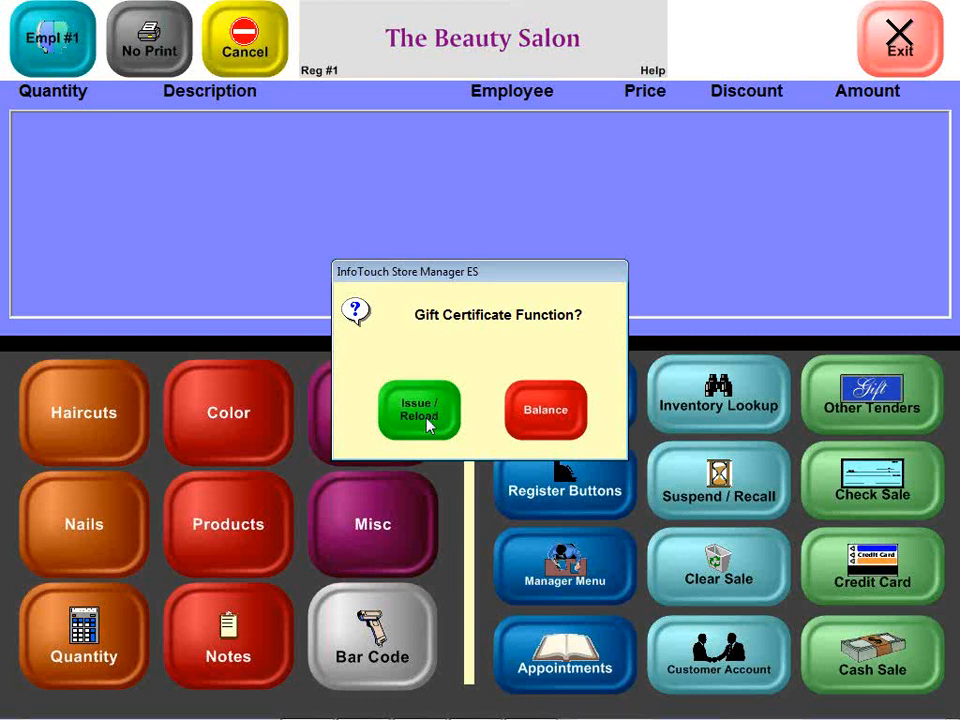
click(427, 430)
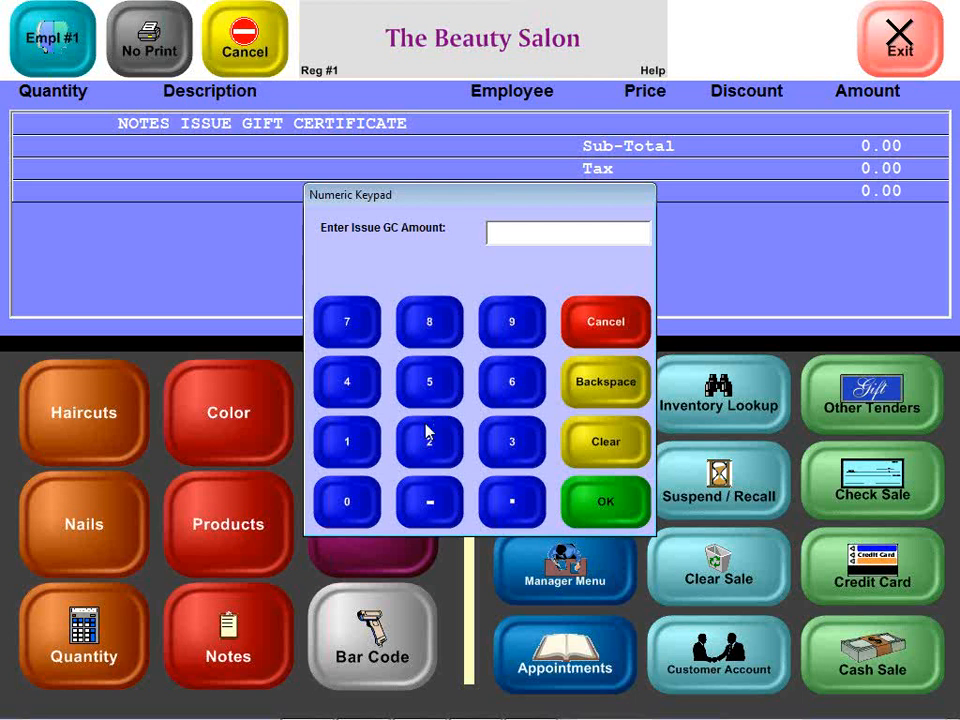
text(10)
key(Return)
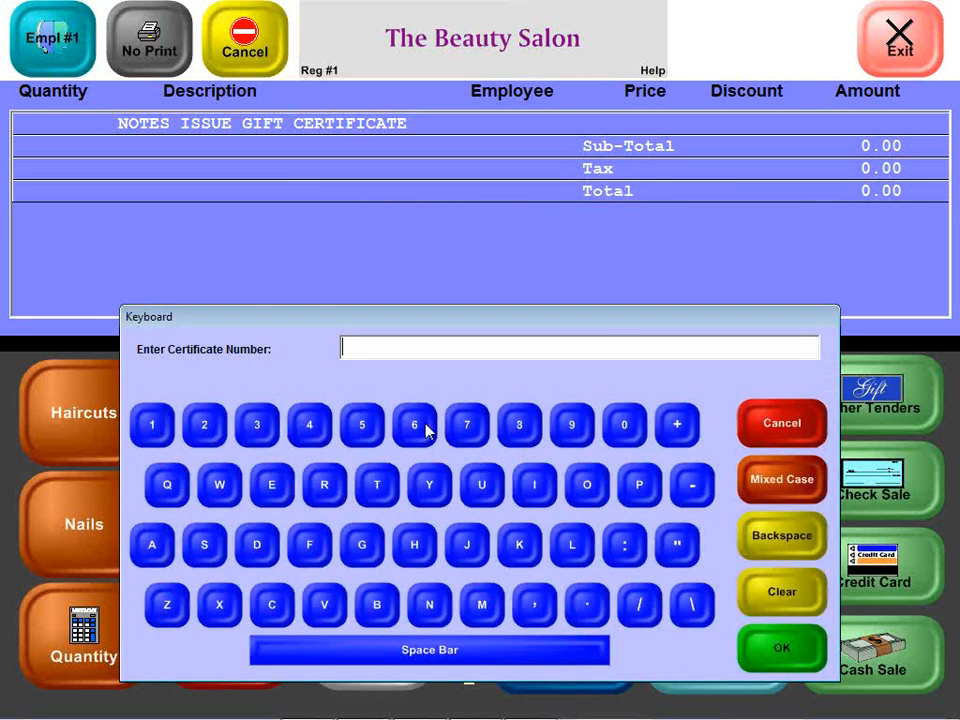
text(T2000001)
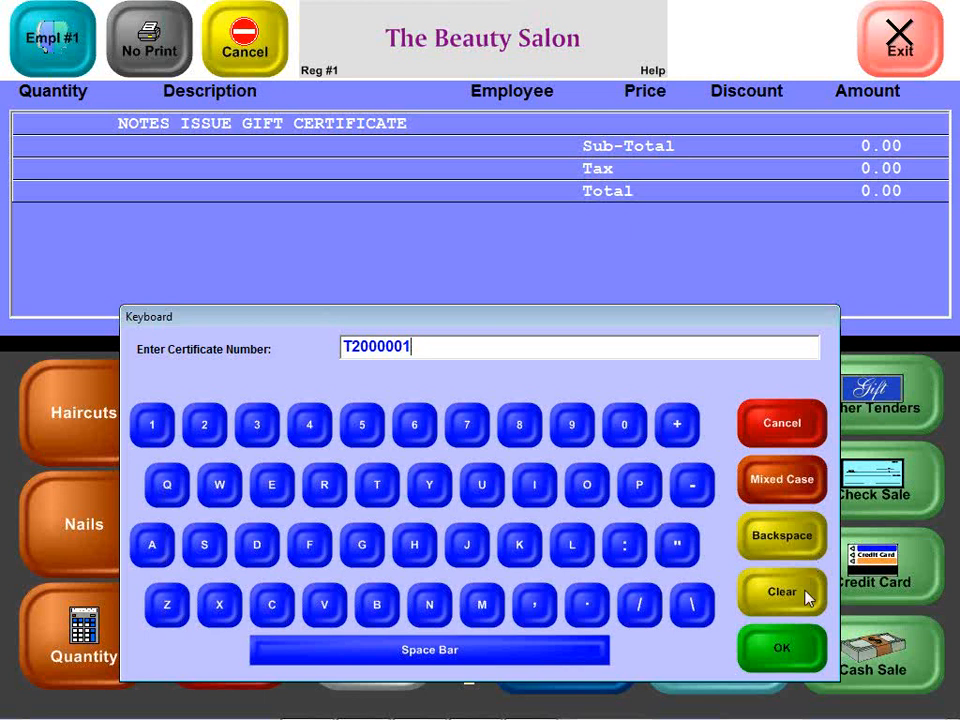
click(783, 648)
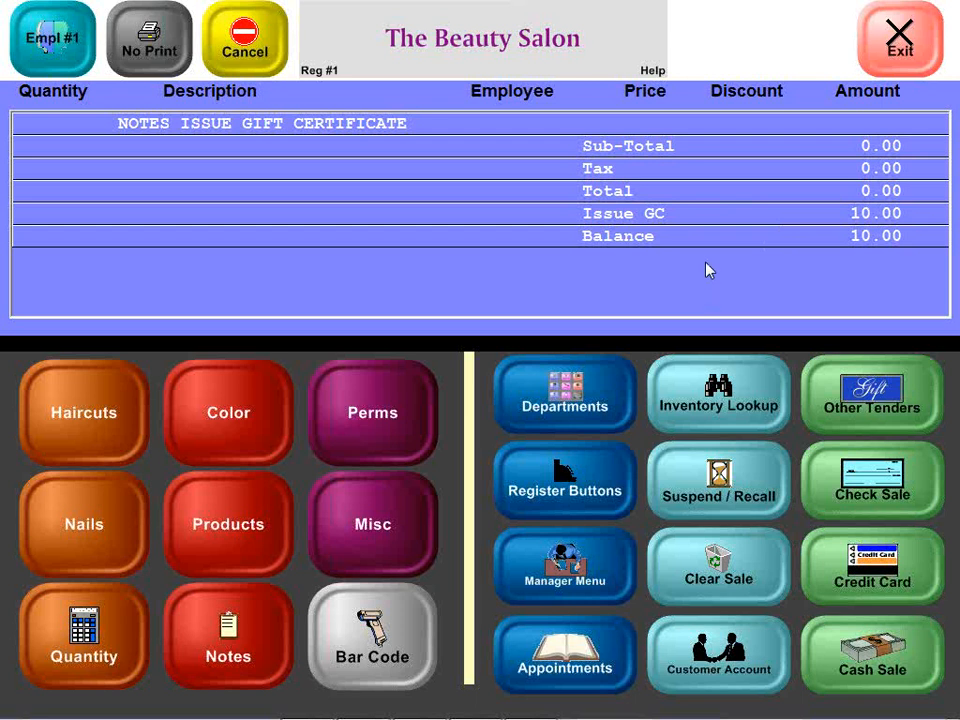
click(866, 636)
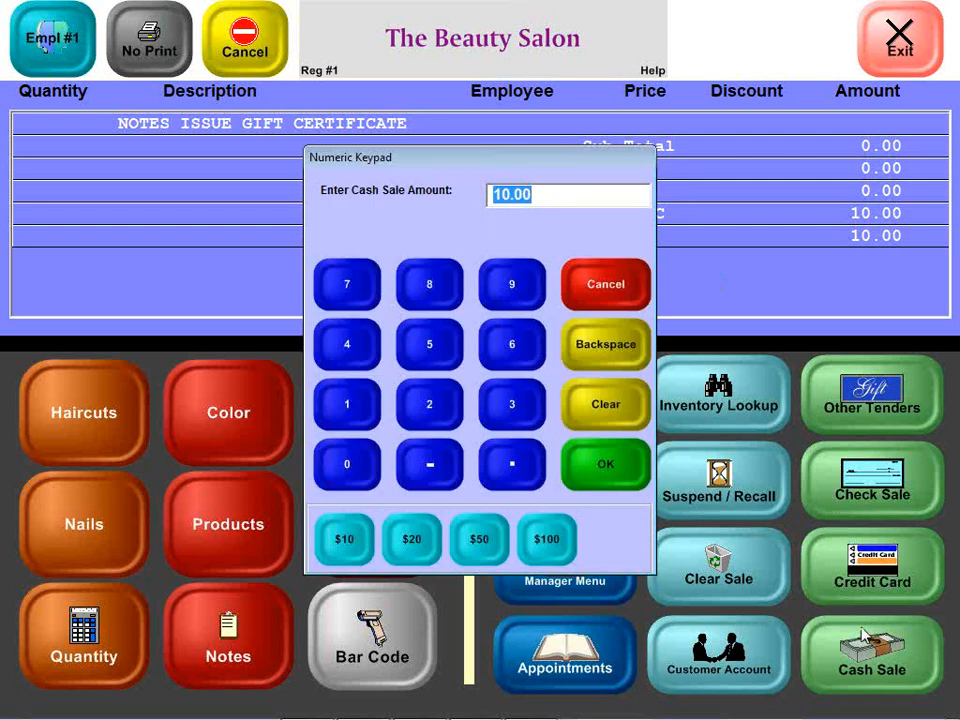
click(597, 485)
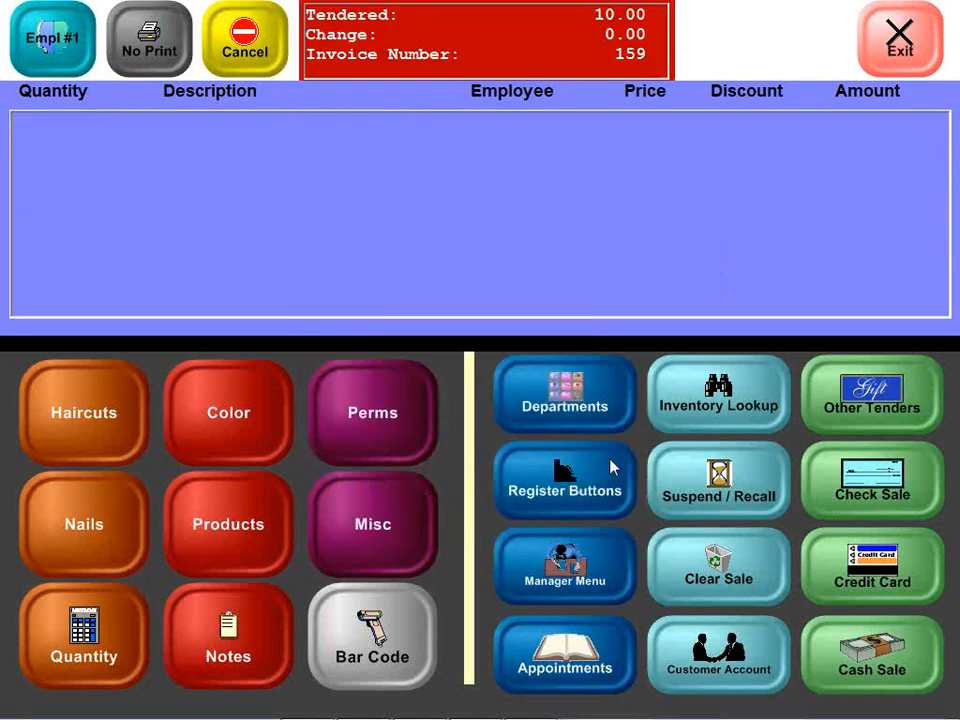
Step: Regenerate the Gift Cards/Certificates report to confirm T2000001 holds 10.00, then hide the reports
click(613, 466)
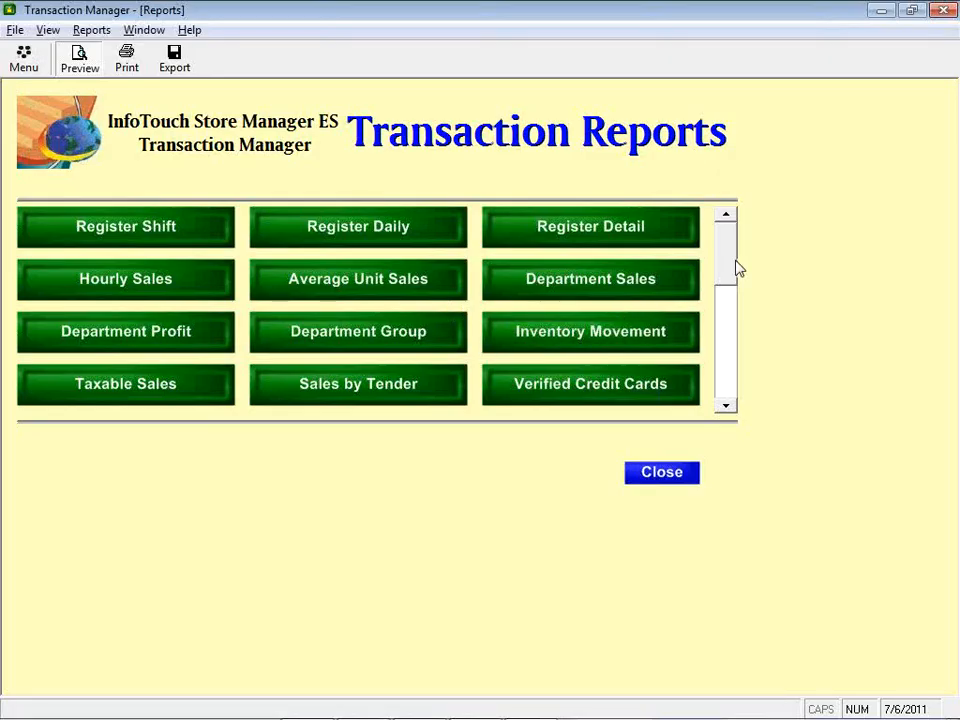
drag(738, 268, 740, 378)
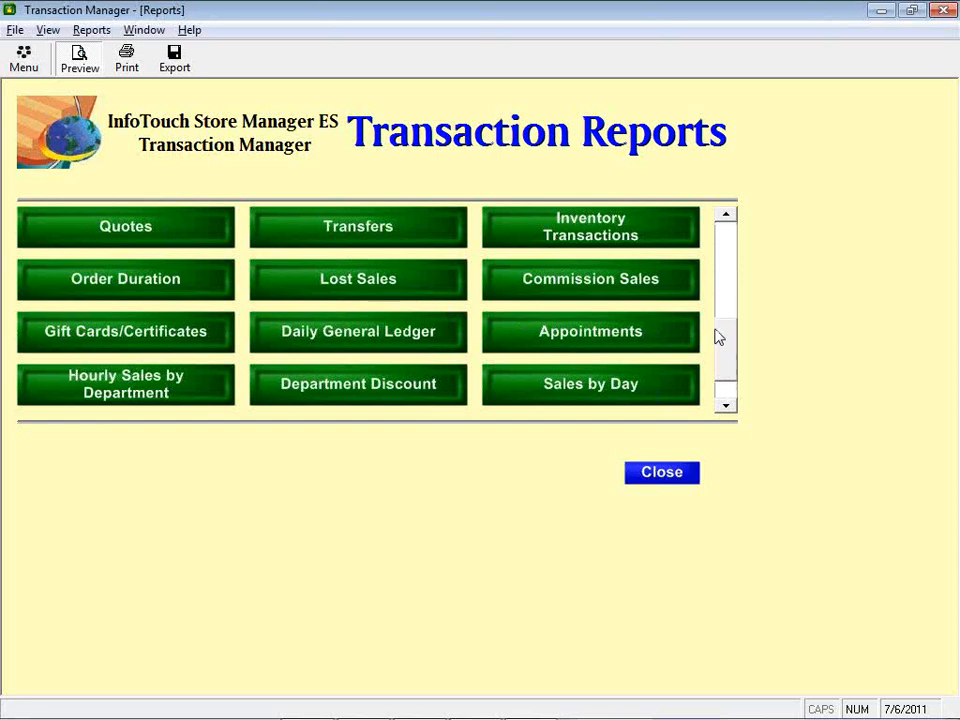
click(75, 336)
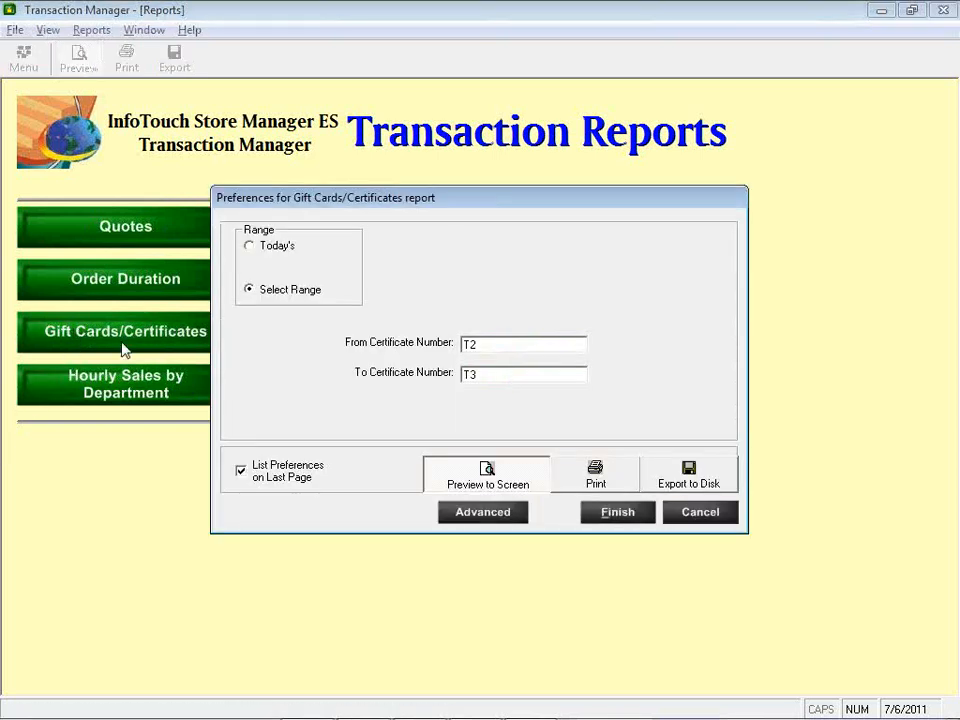
click(602, 516)
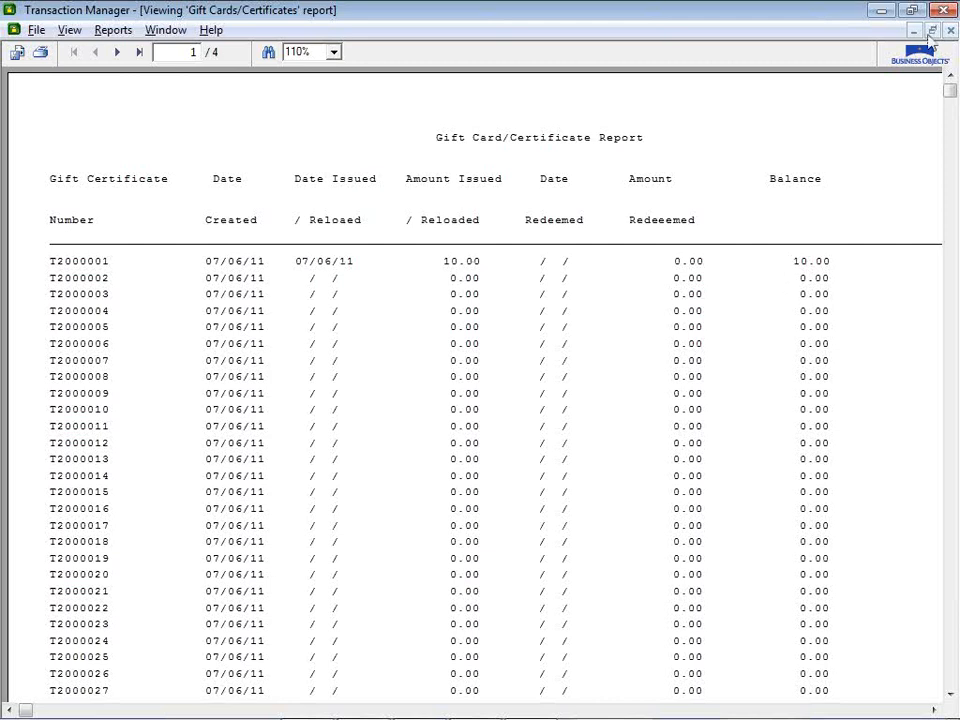
click(875, 14)
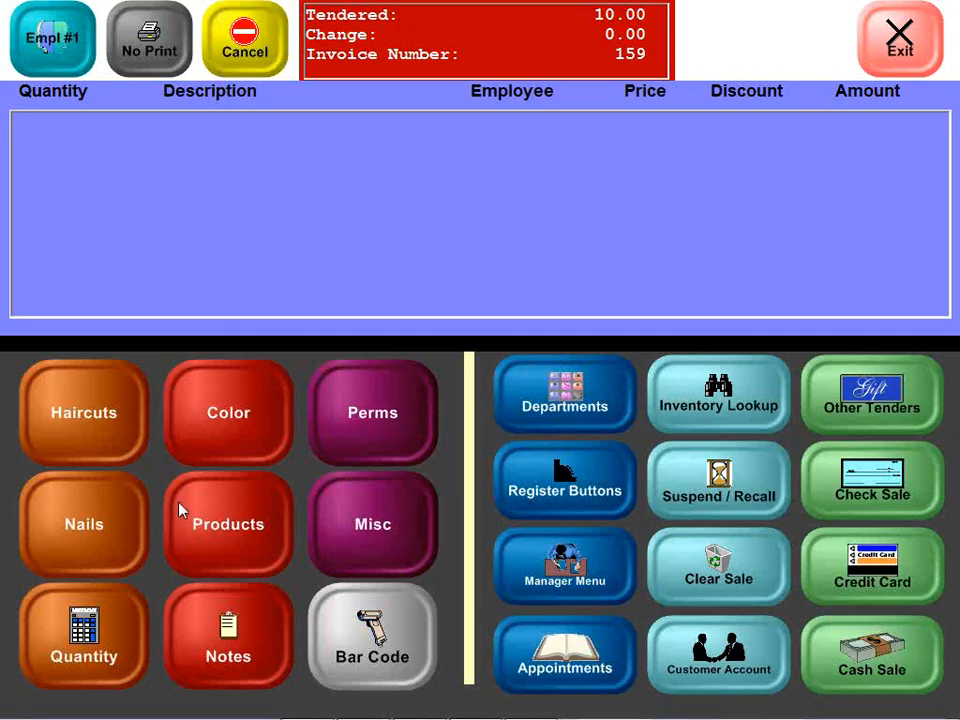
Step: Add one Paul Mitchell shampoo at 11.95 from the Products shampoo lookup, totalling 12.55
click(225, 554)
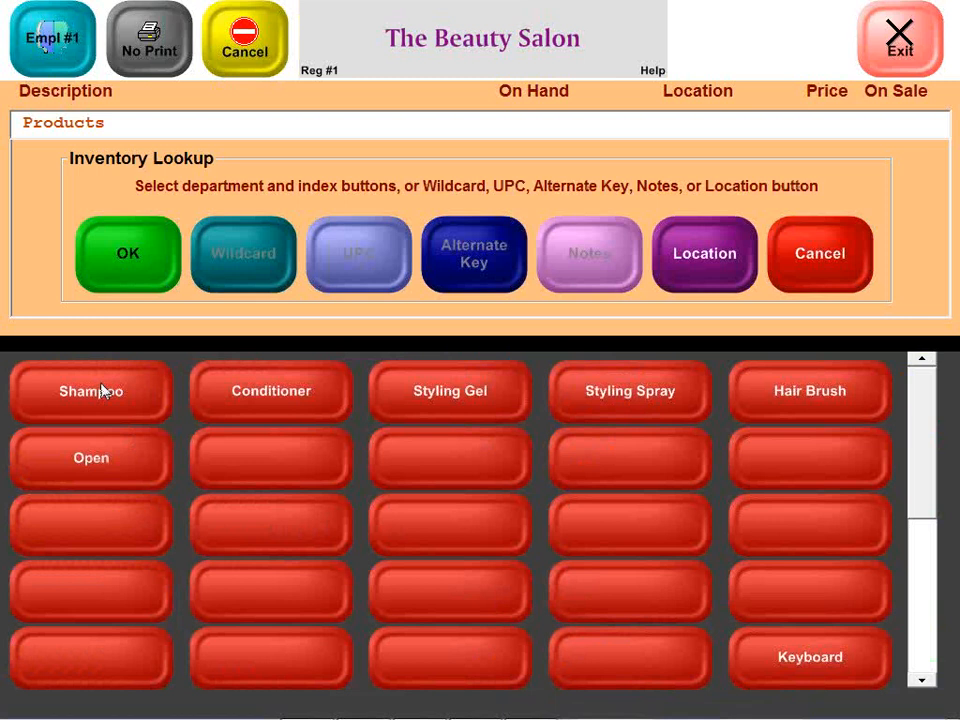
click(100, 396)
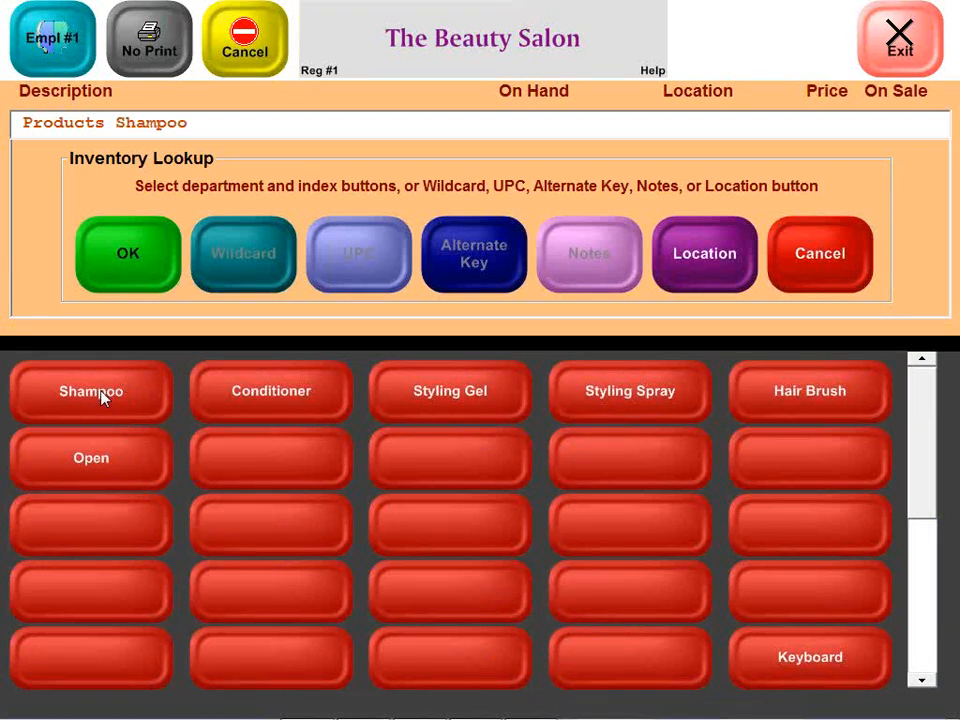
click(92, 268)
click(358, 175)
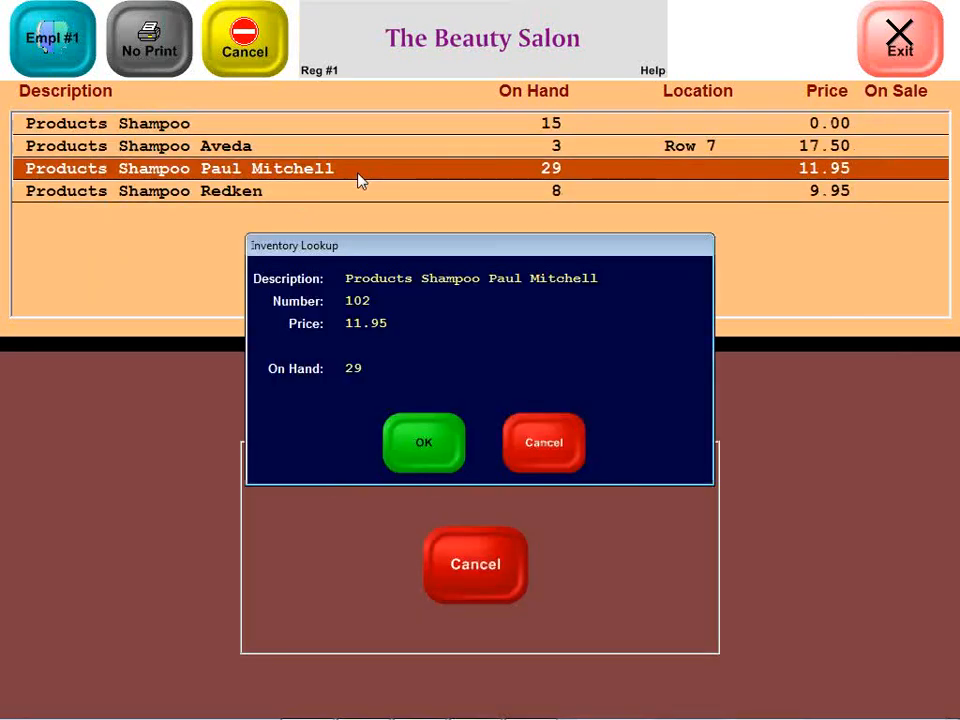
click(446, 438)
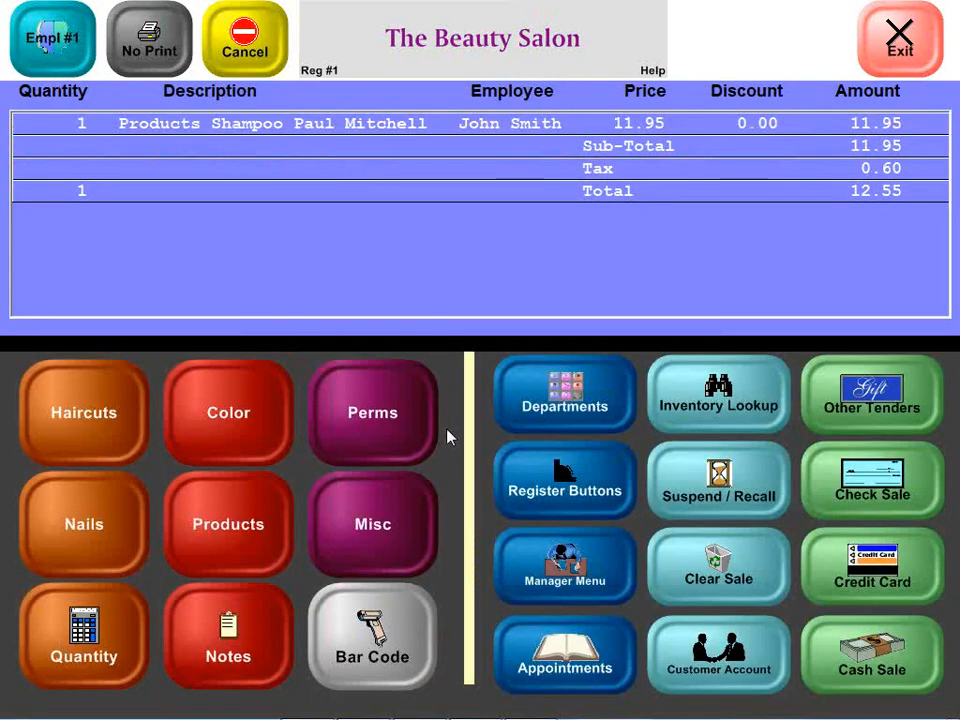
Step: Redeem certificate T2000001 for its 10.00 balance and pay the remaining 2.55 in cash
click(872, 405)
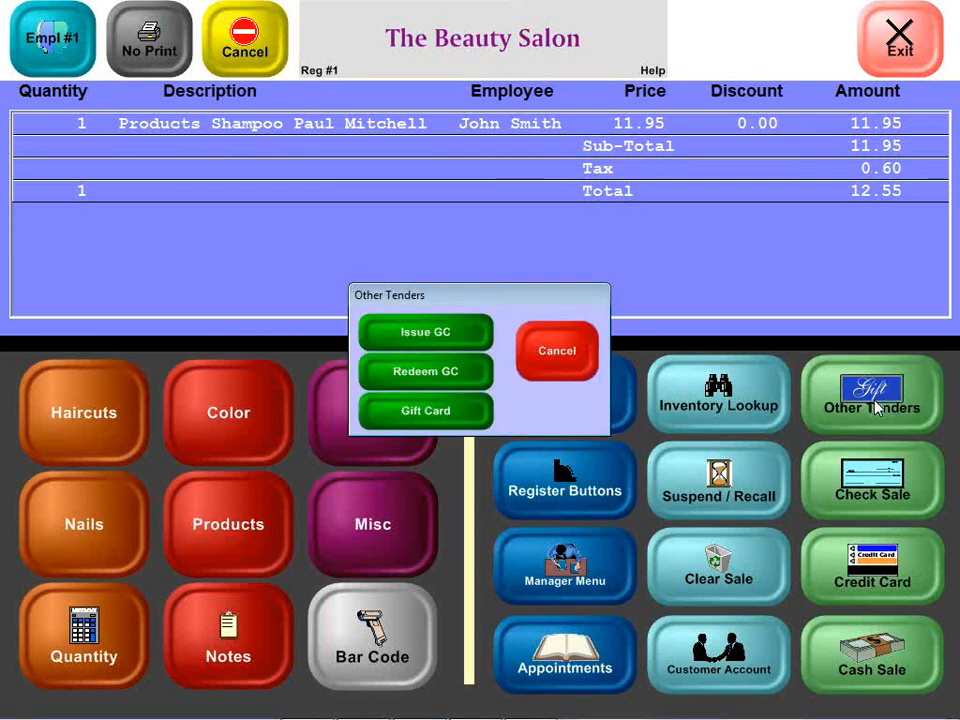
click(453, 374)
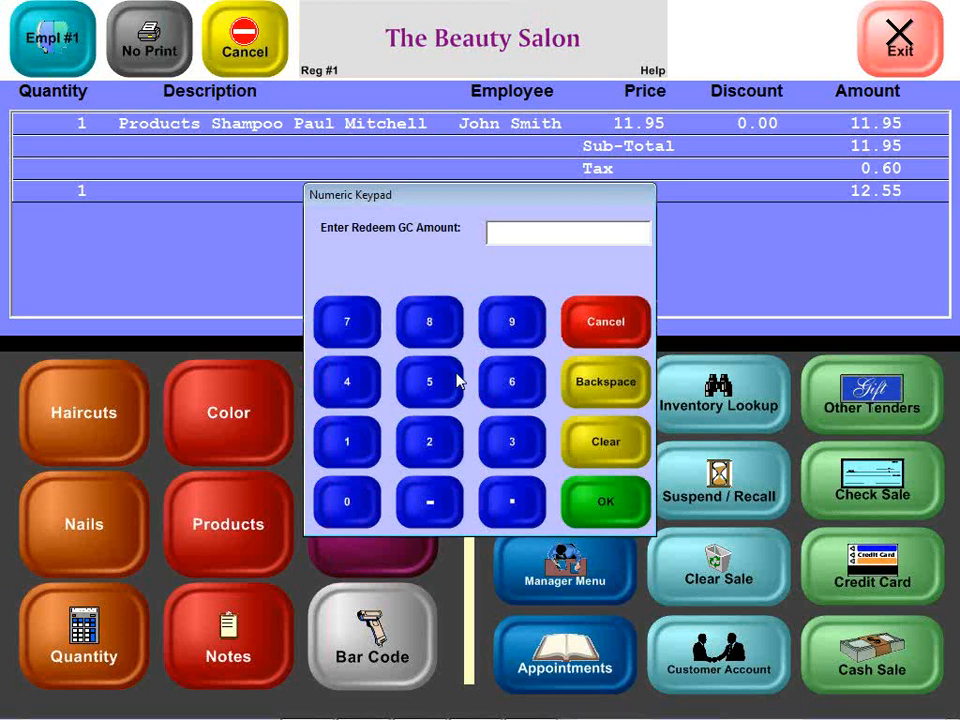
text(12.55)
key(Return)
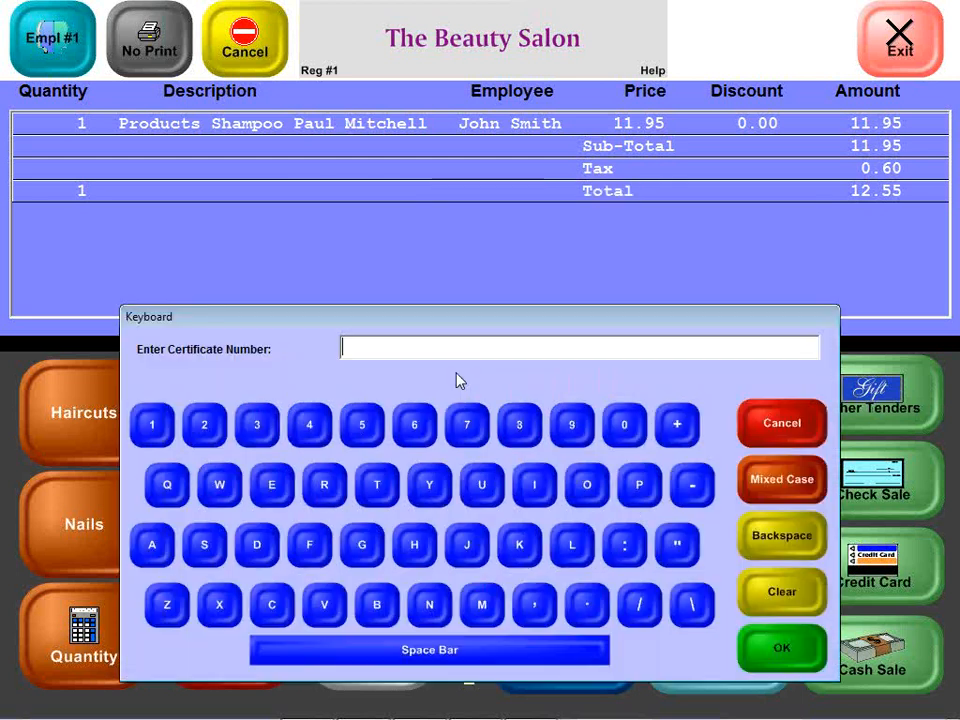
text(T2000001)
key(Return)
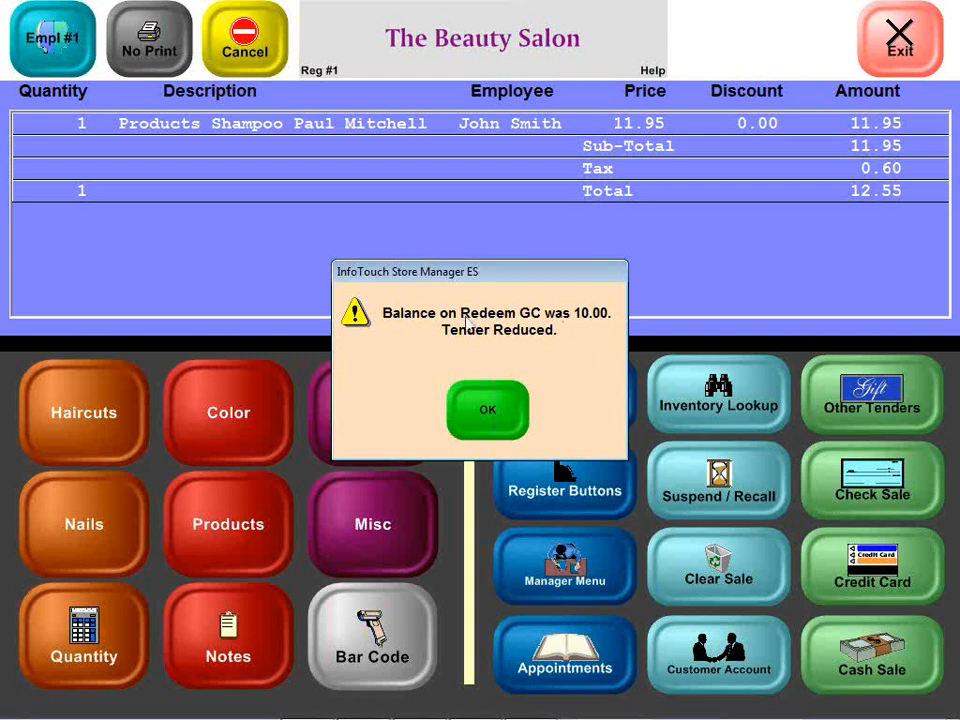
click(501, 411)
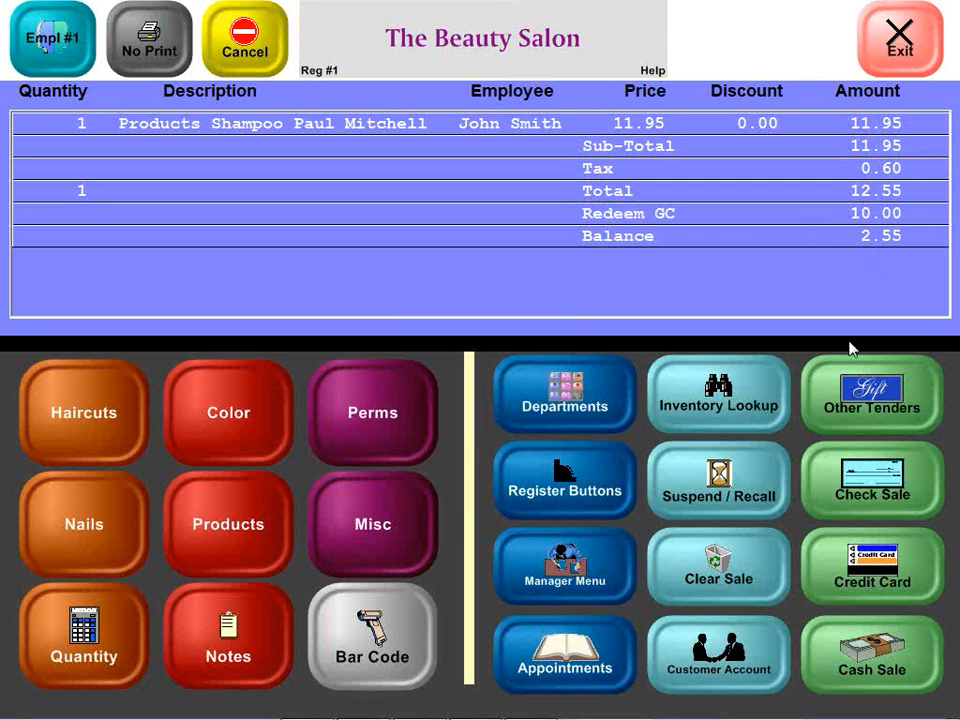
click(868, 662)
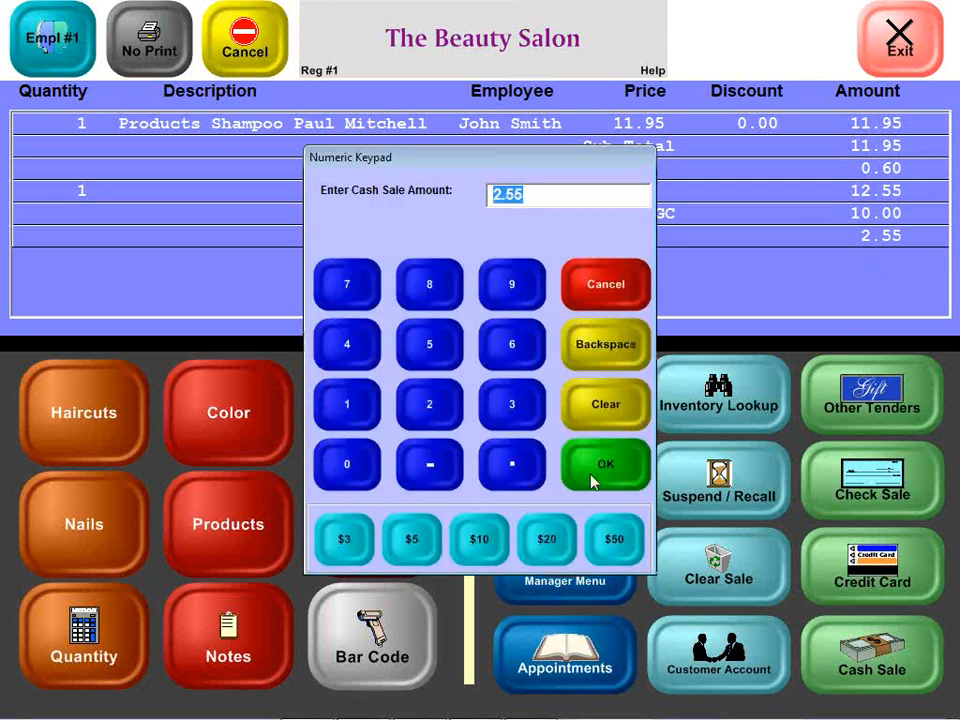
click(592, 478)
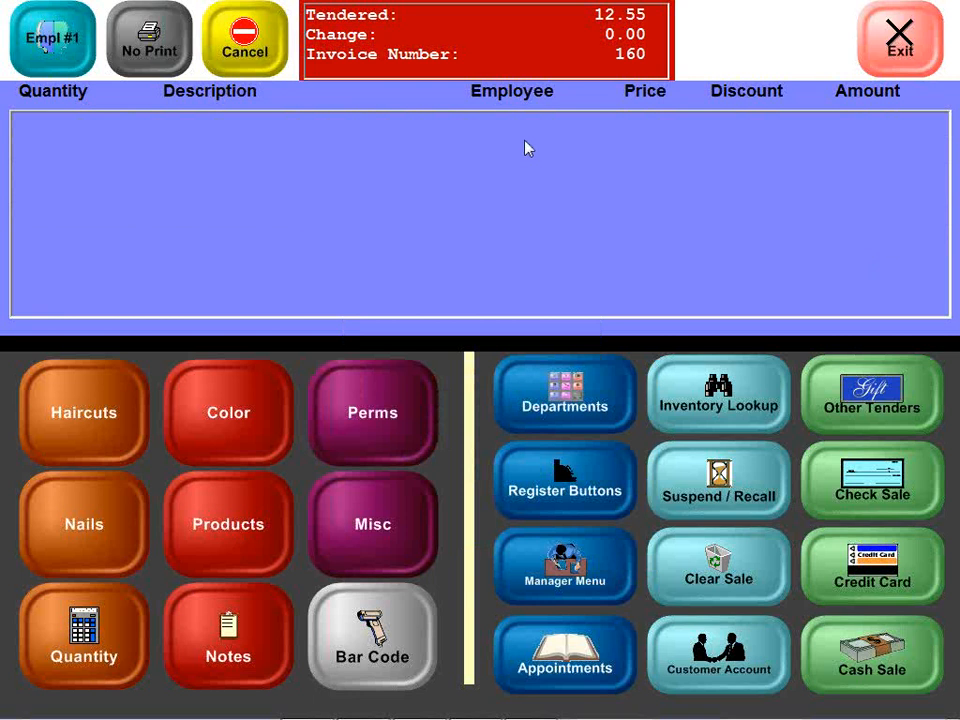
Step: Refresh the Gift Cards/Certificates report showing T2000001 with 10.00 redeemed and 0.00 balance
key(alt+Tab)
key(alt+Tab)
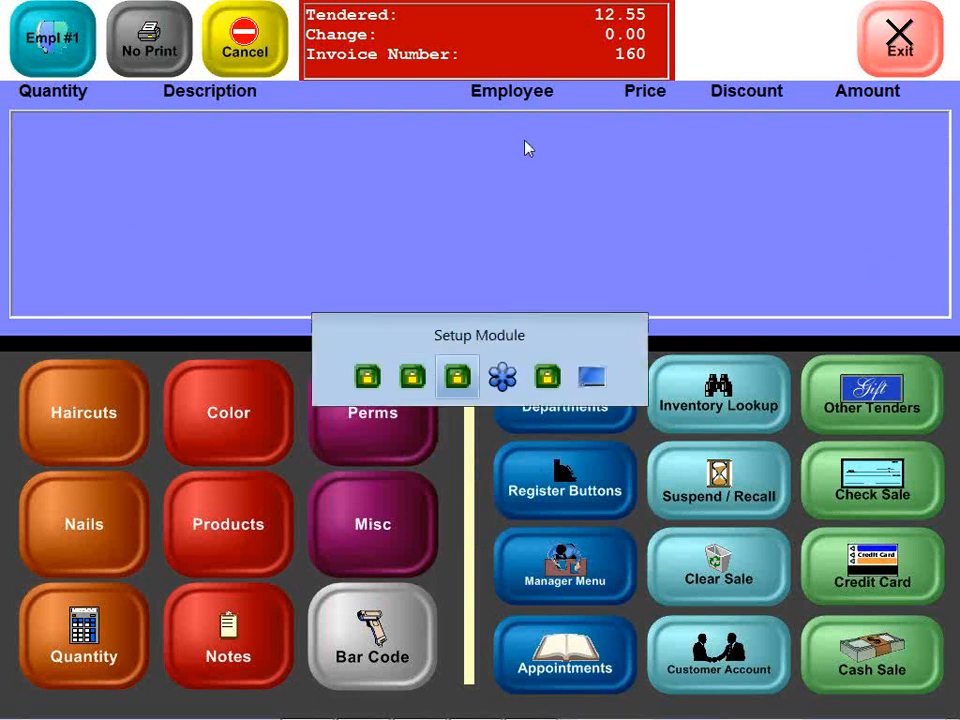
key(alt+Tab)
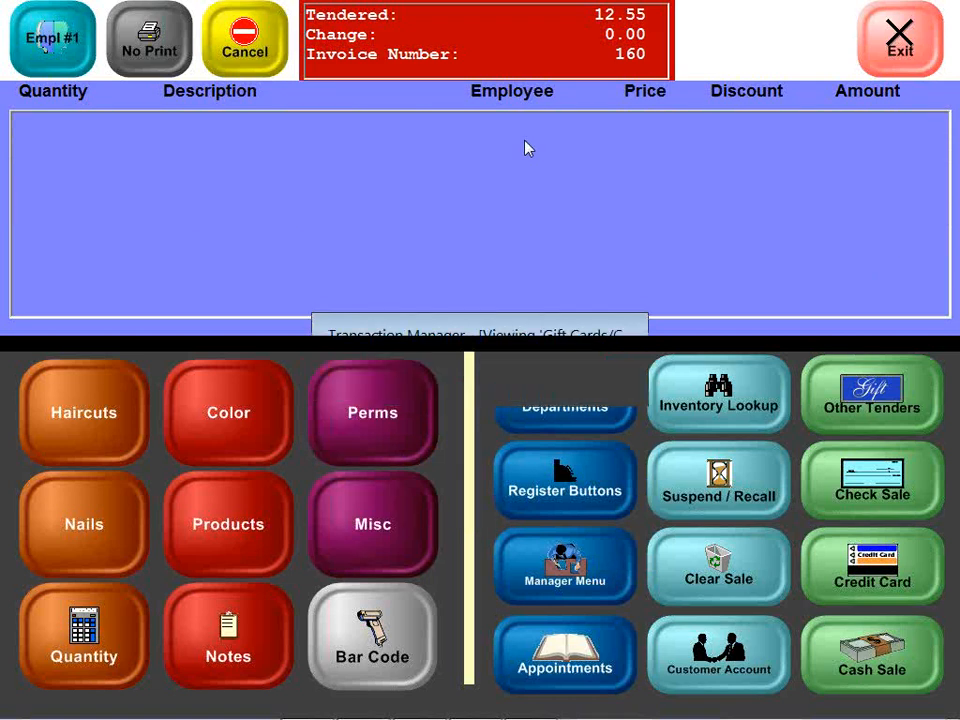
click(949, 29)
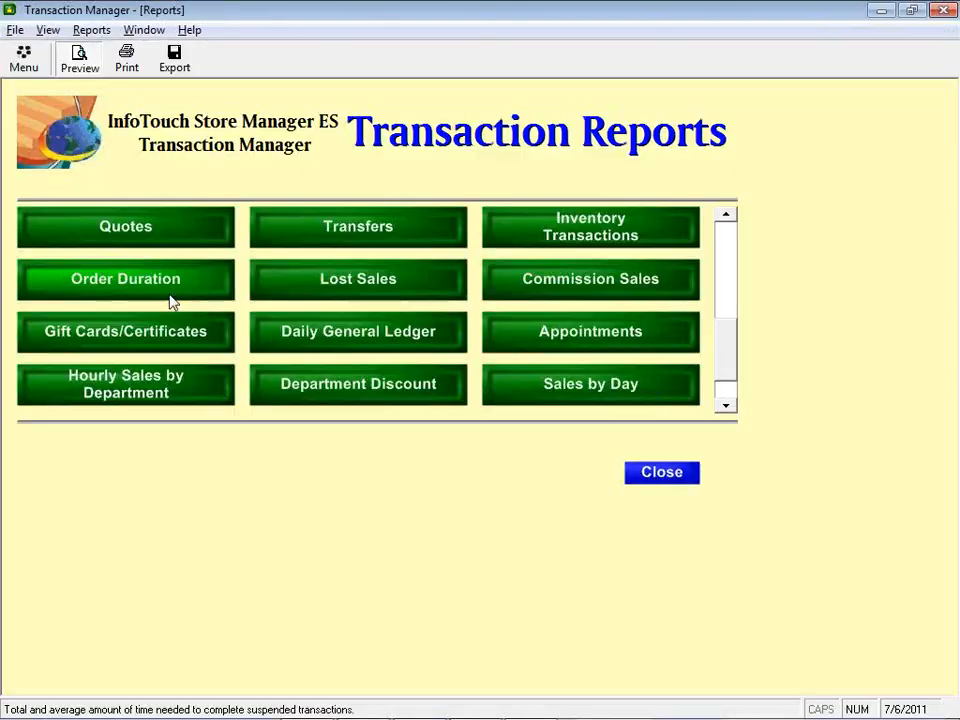
click(148, 332)
key(Return)
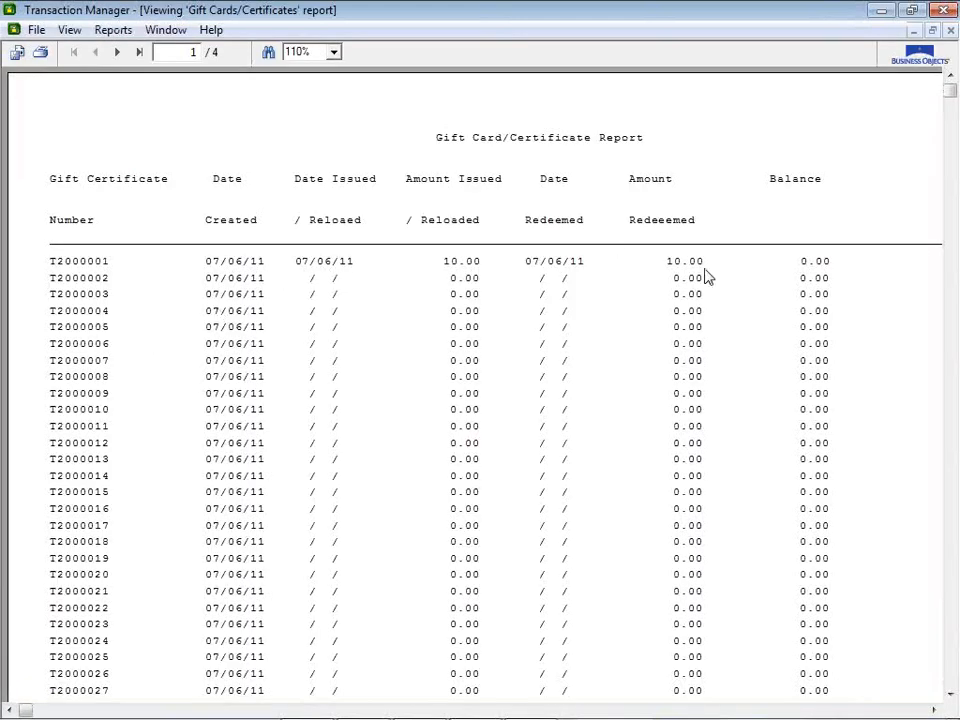
click(881, 11)
Step: Issue a 5.00 gift certificate numbered T200001 and pay the 5.00 in cash
click(838, 410)
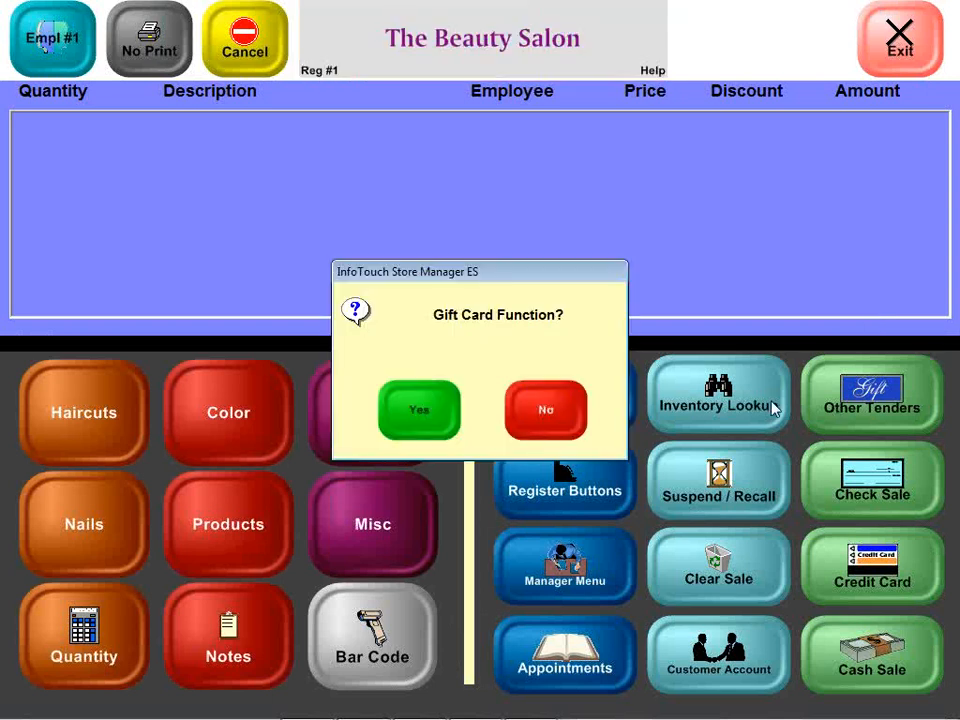
click(519, 432)
click(439, 431)
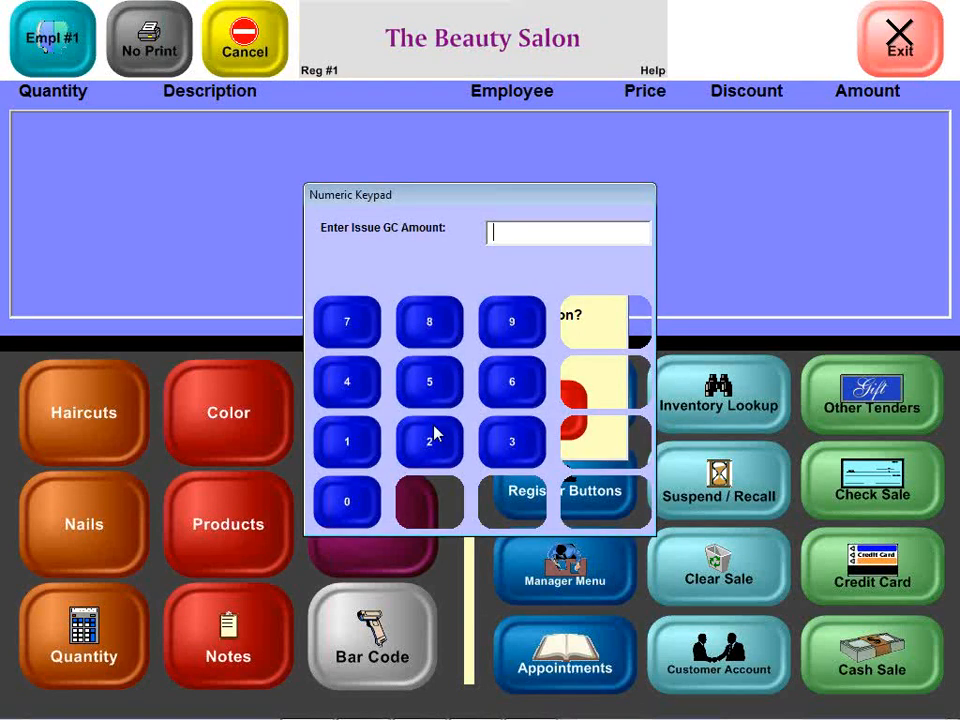
text(5)
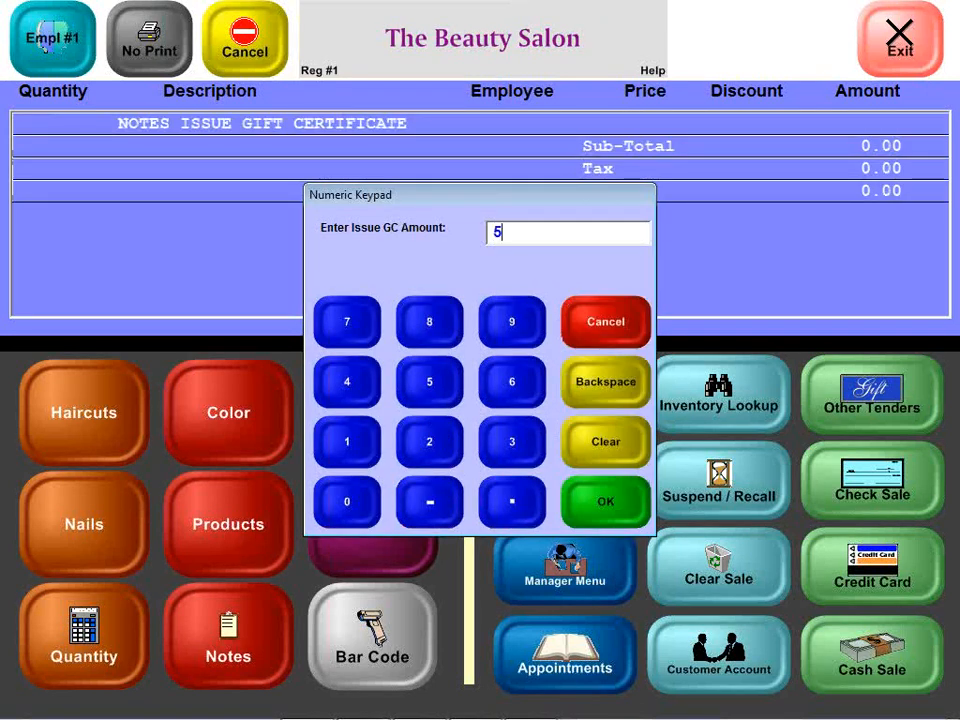
key(Return)
text(T2)
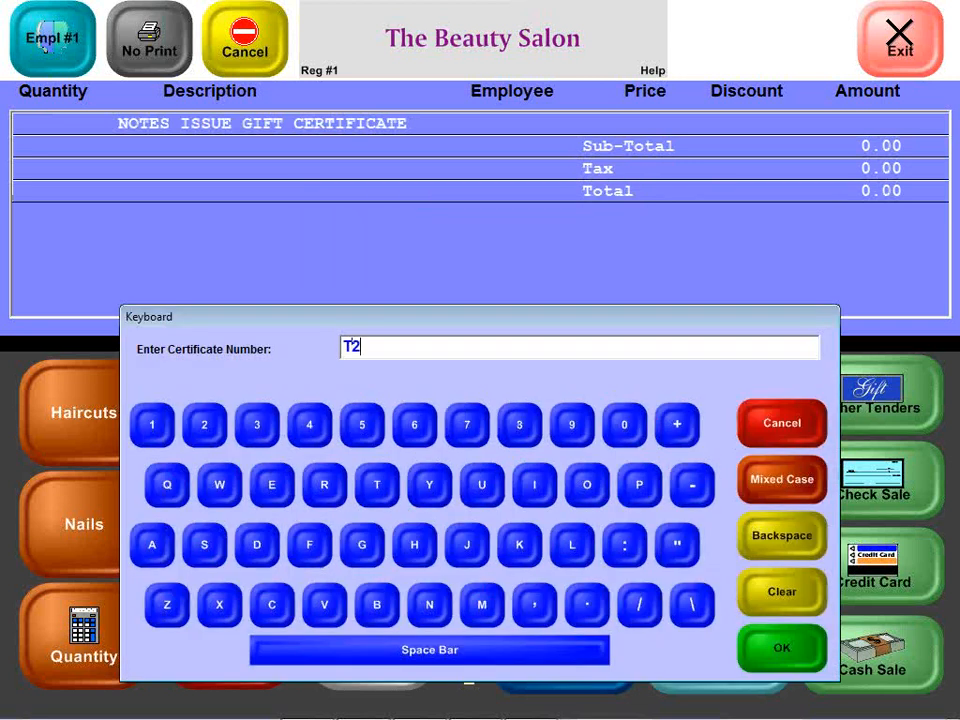
text(00001)
key(Return)
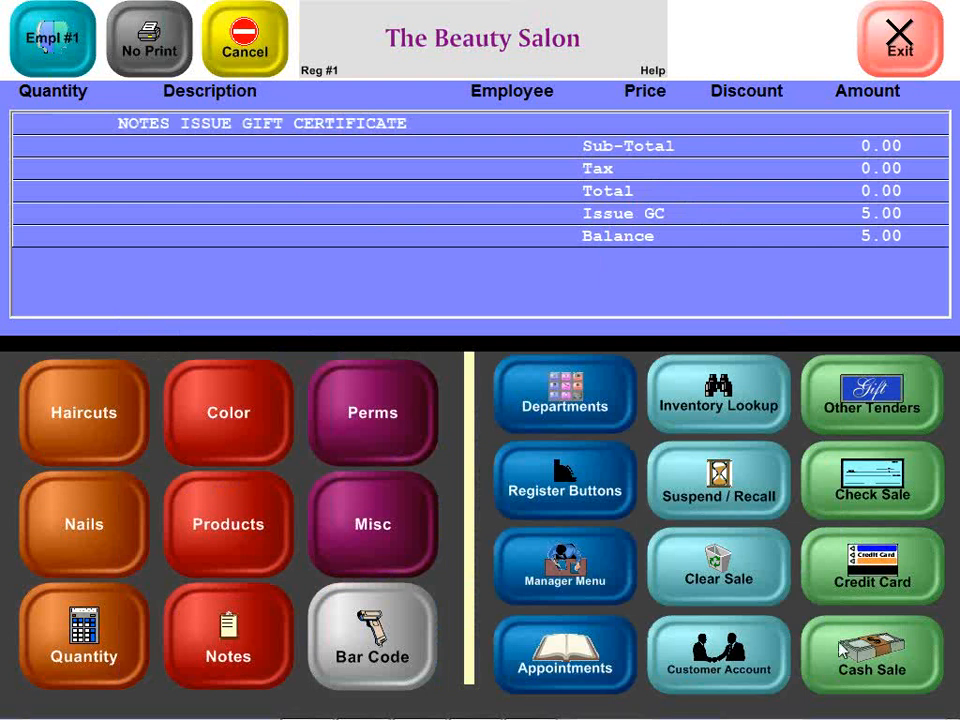
click(790, 645)
click(611, 452)
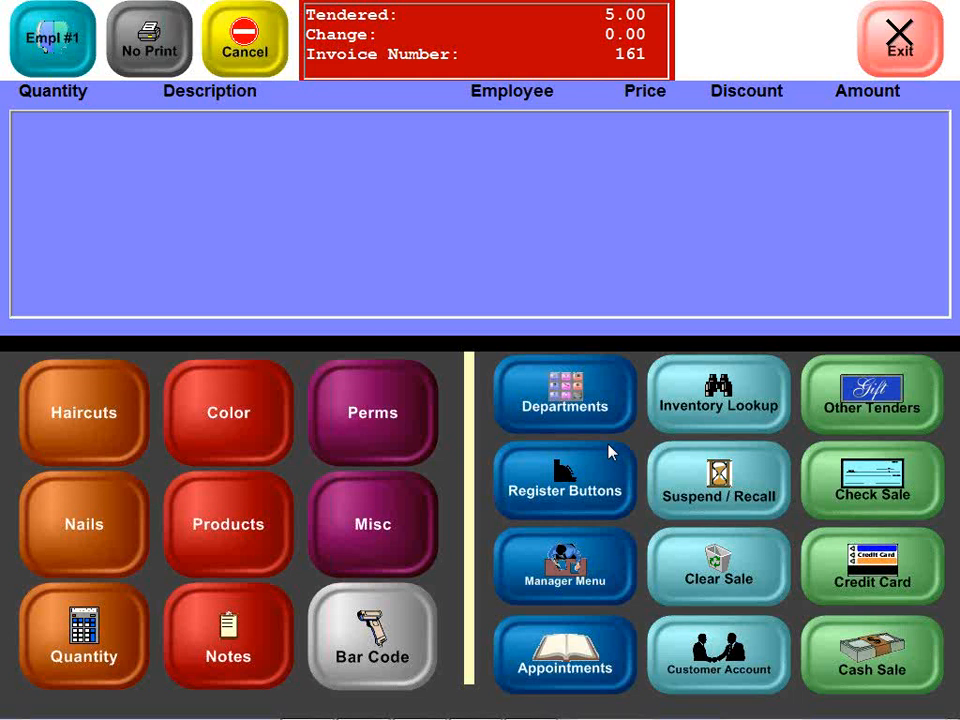
Step: Run a gift certificate balance check for T200001 and dismiss the not-found message
click(912, 388)
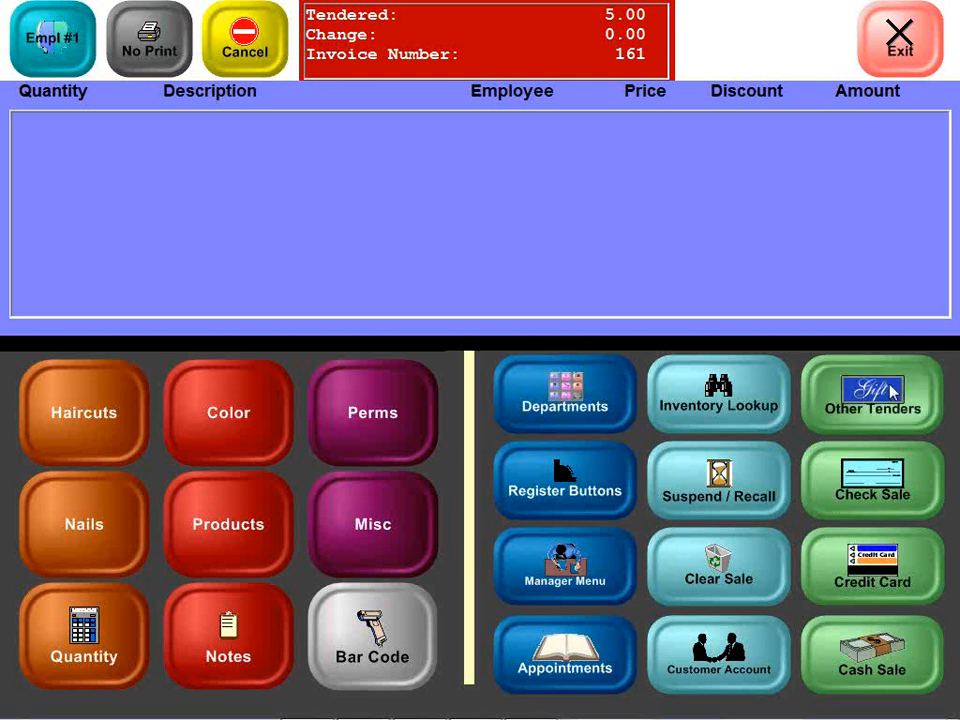
click(542, 405)
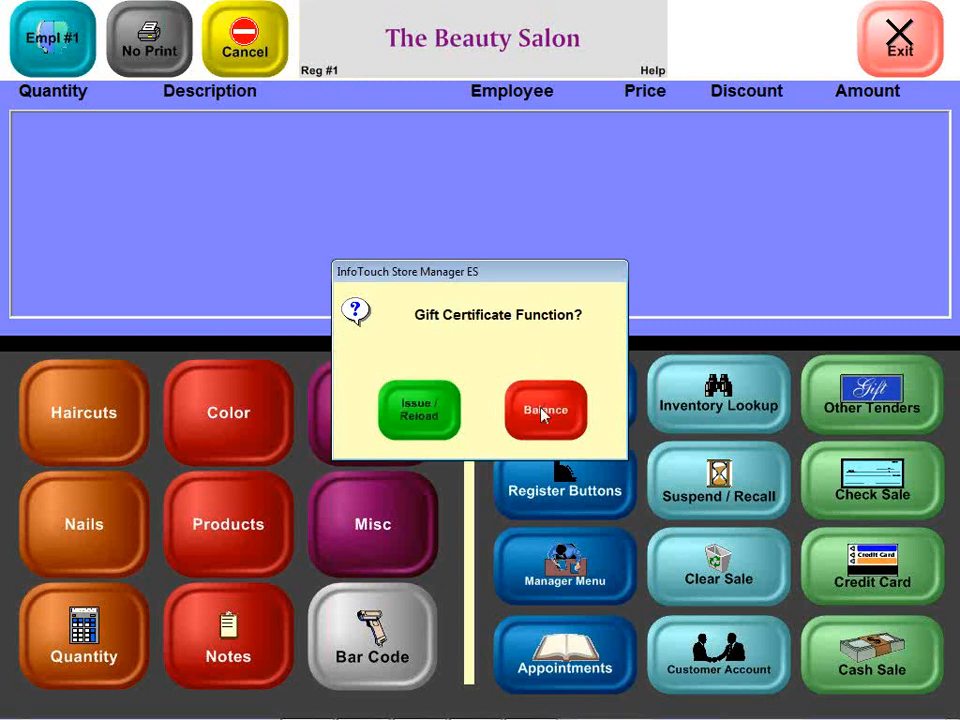
click(542, 410)
text(T2)
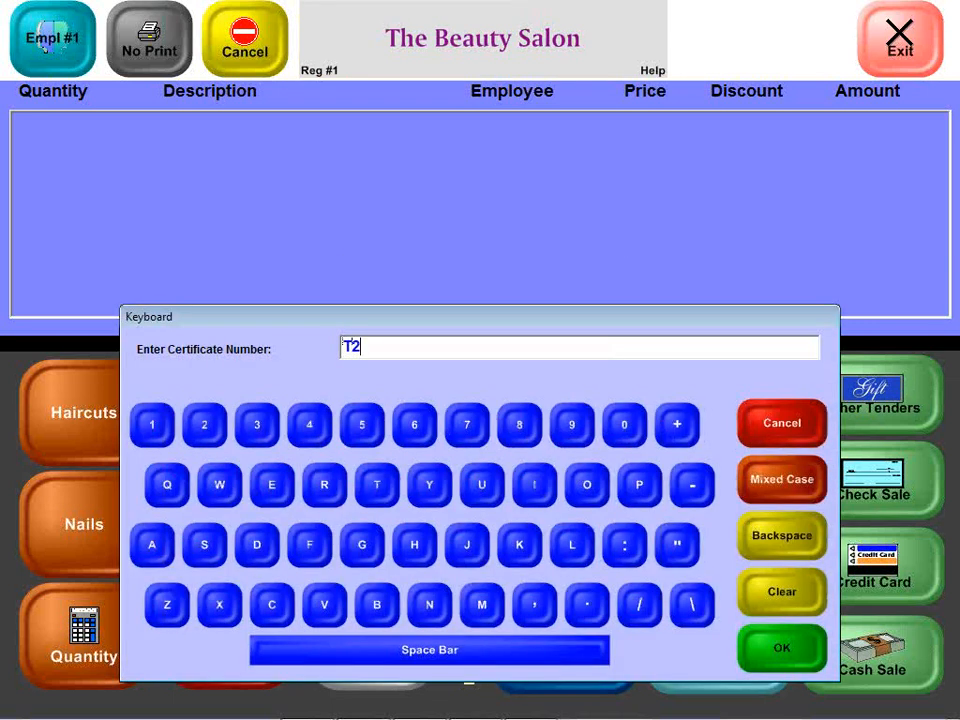
text(00001)
key(Return)
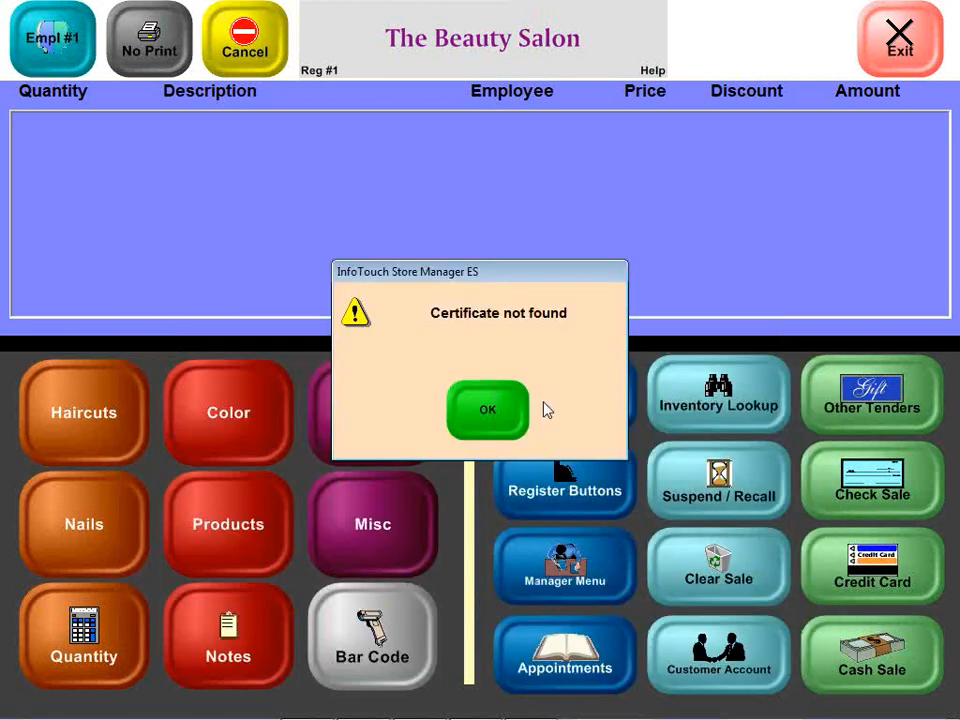
click(524, 408)
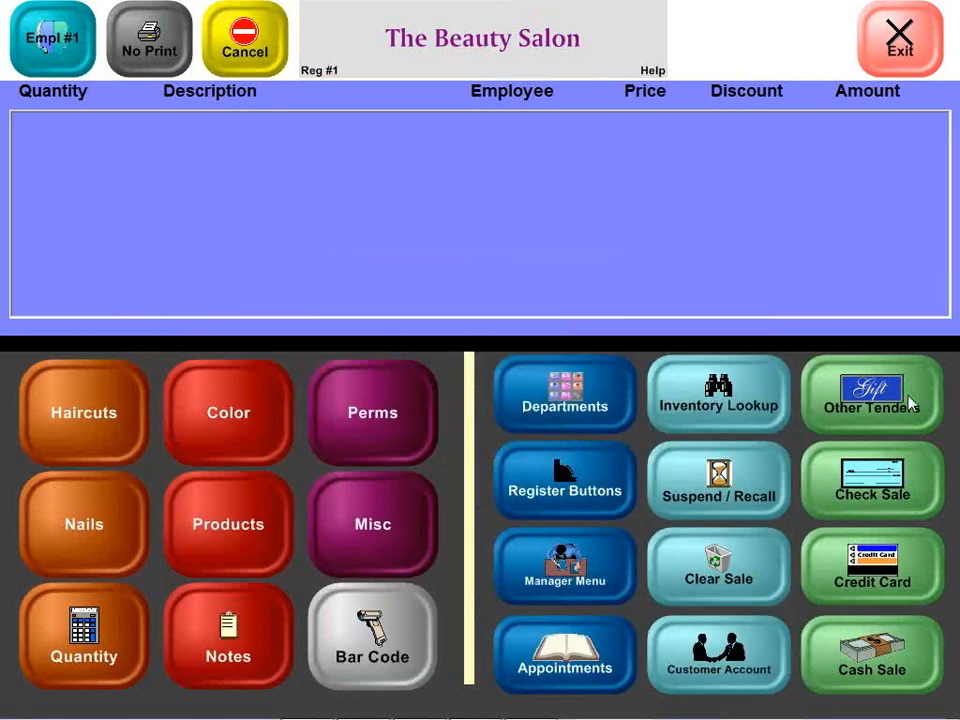
Step: Recheck the balance using certificate number T200000, which shows 5.00 remaining
click(940, 385)
click(552, 420)
click(546, 421)
text(T200000)
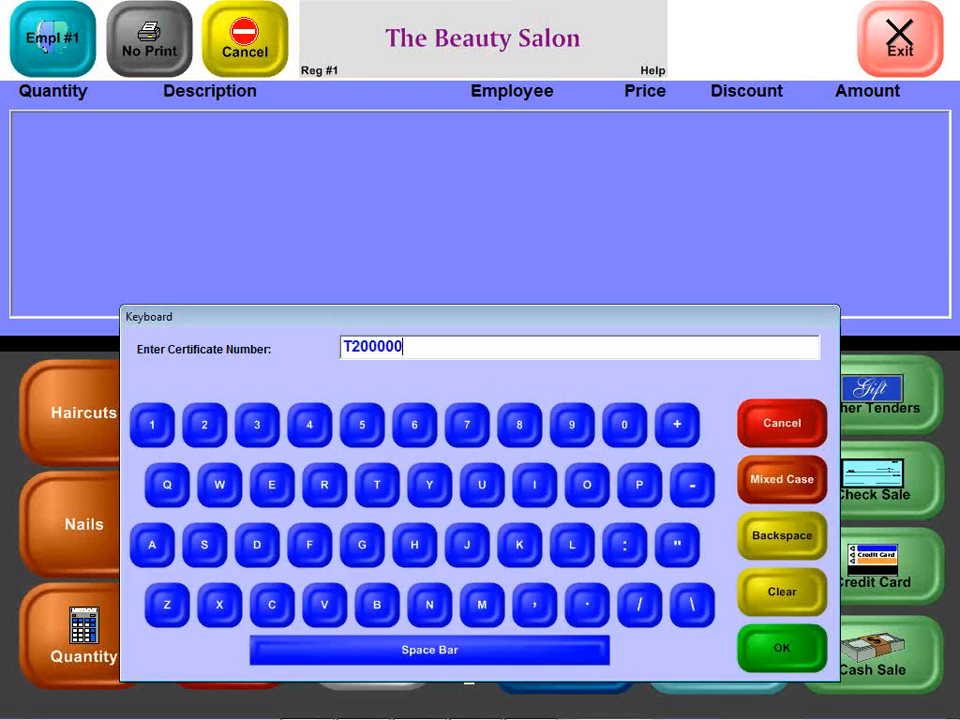
key(Return)
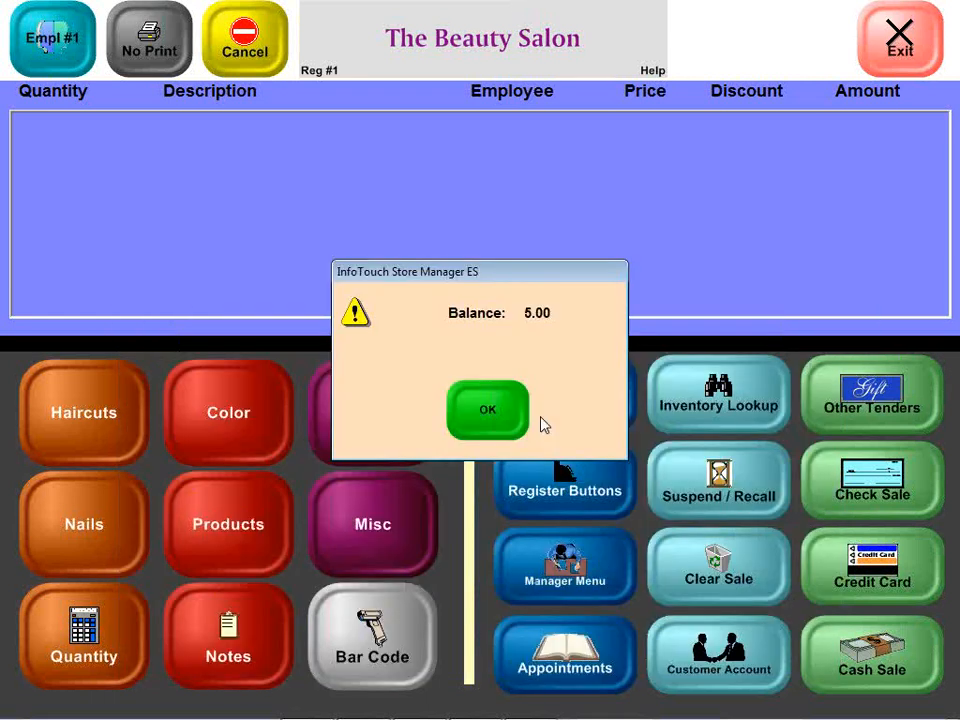
click(517, 422)
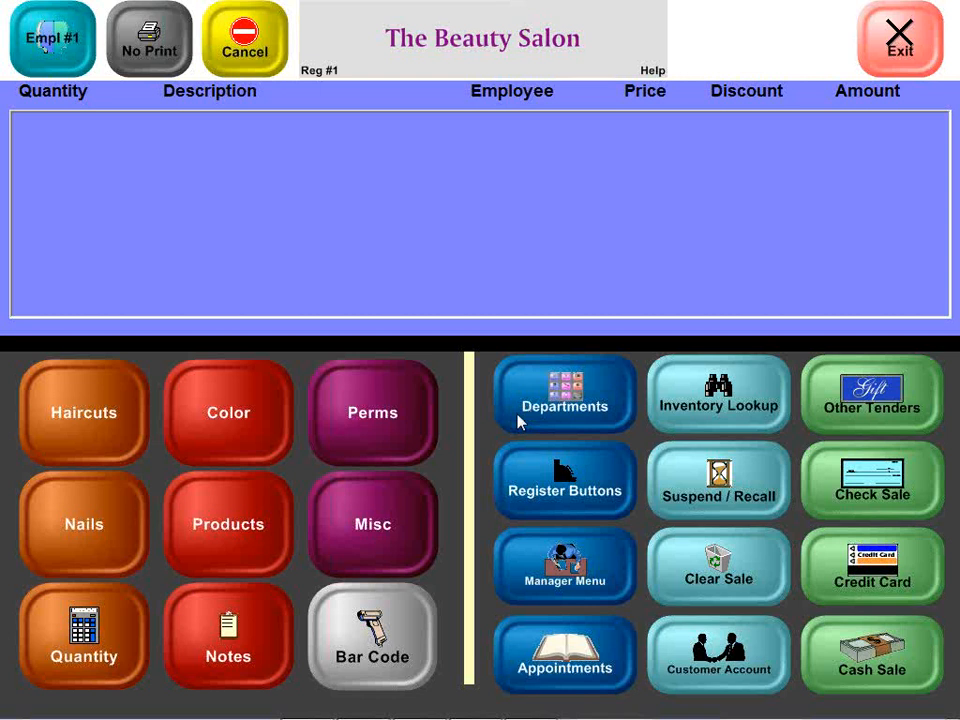
Step: Switch between the register and Setup Module windows, ending on Optional Tenders Setup
key(alt+Tab)
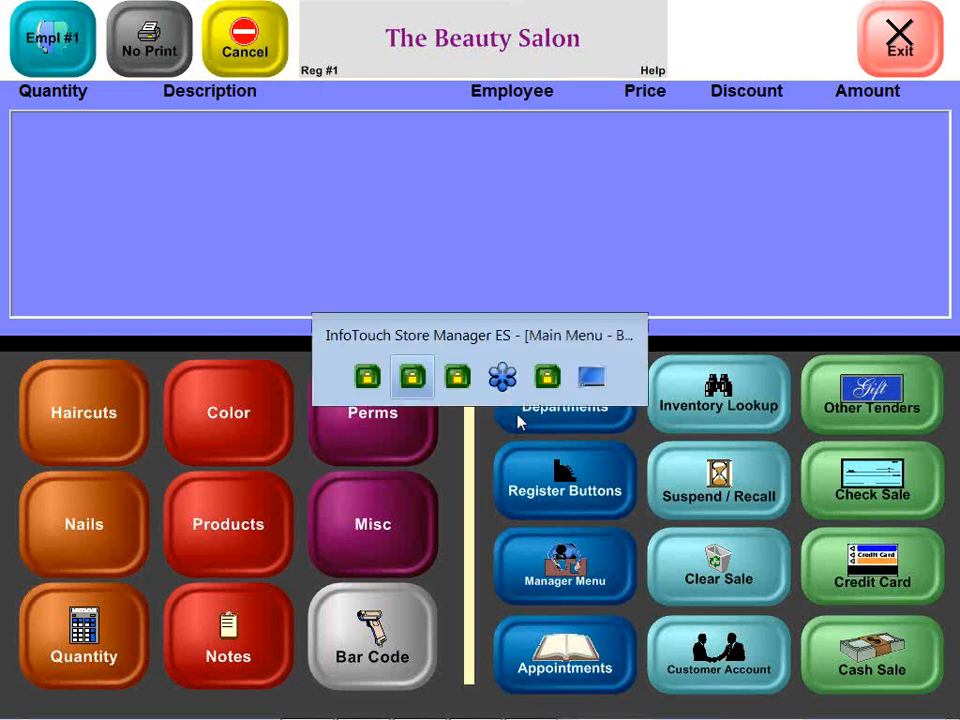
key(alt+Tab)
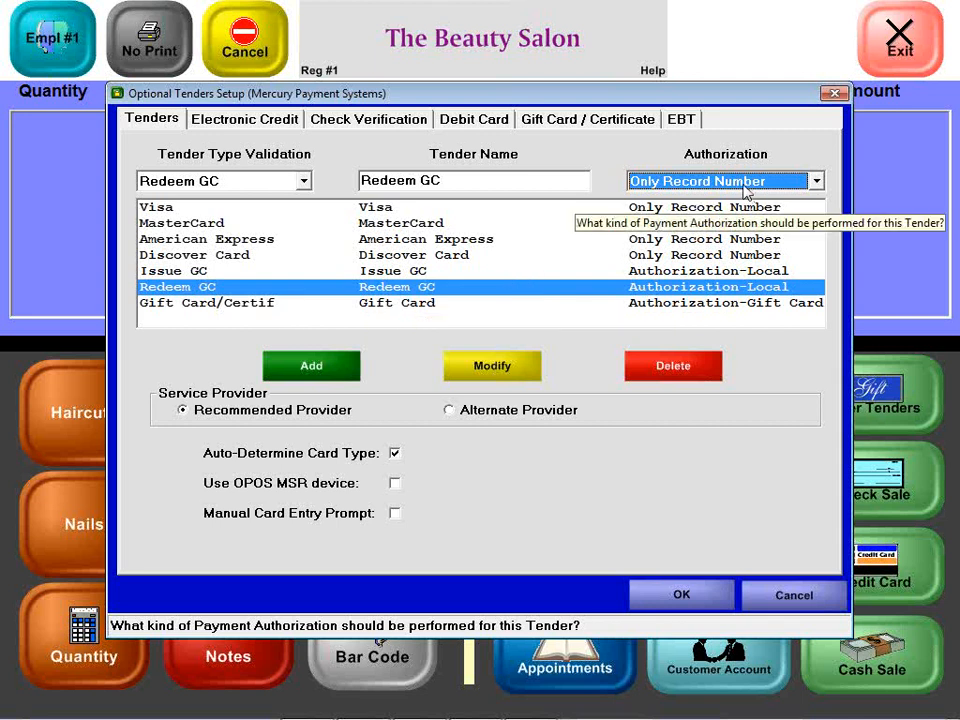
key(alt+Tab)
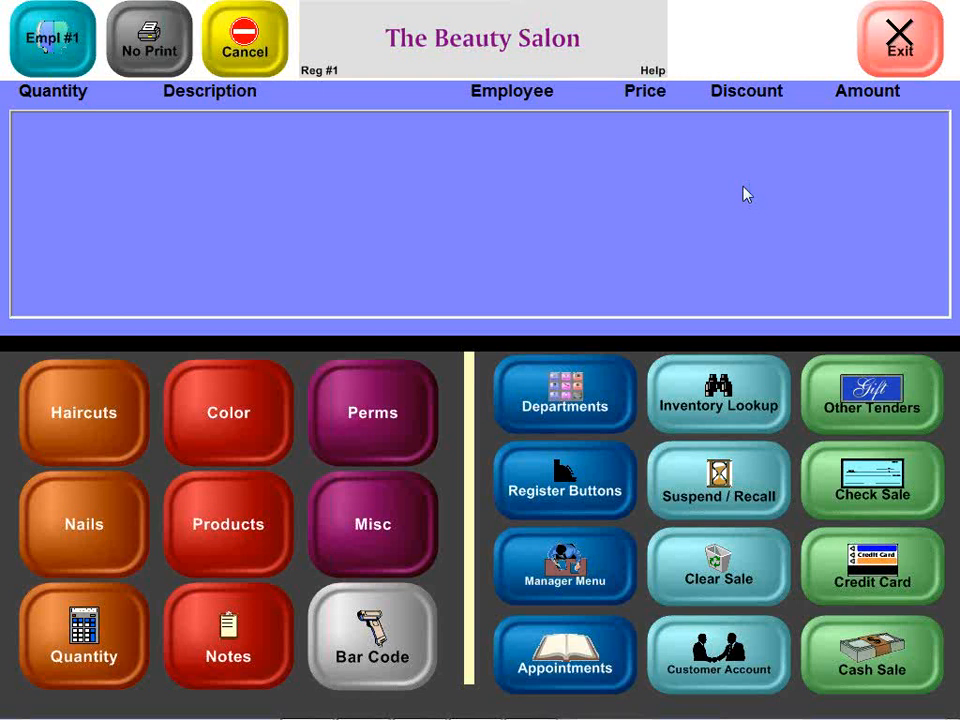
key(alt+Tab)
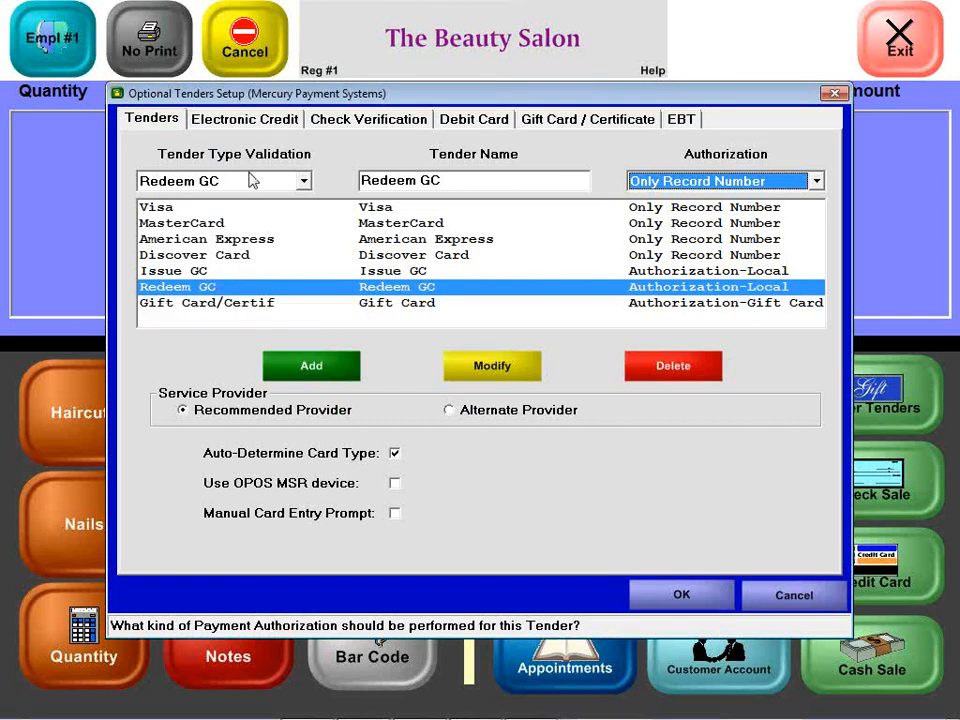
Step: Add a 'Mall Coupon' tender with Gift Card/Certif validation to the tender list
click(303, 181)
scroll(257, 240, up, 1)
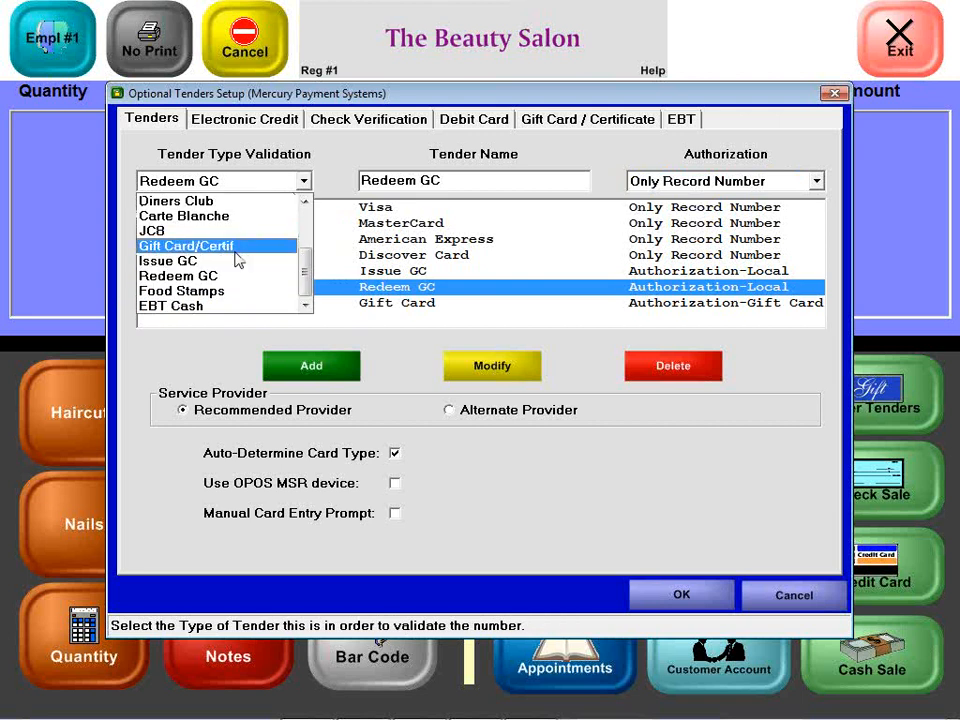
click(238, 259)
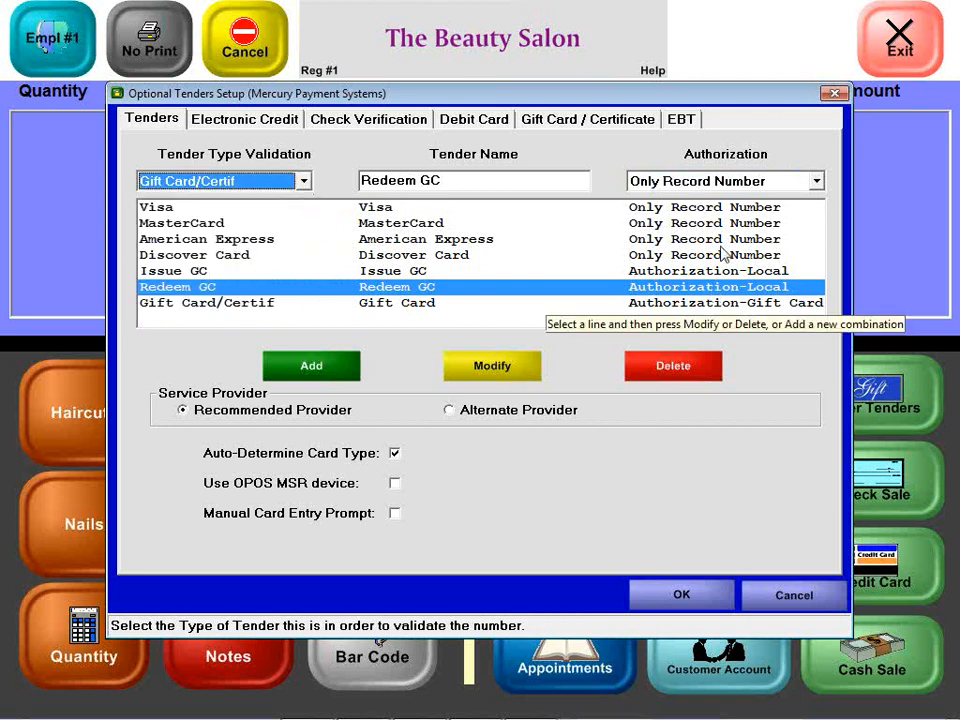
click(462, 181)
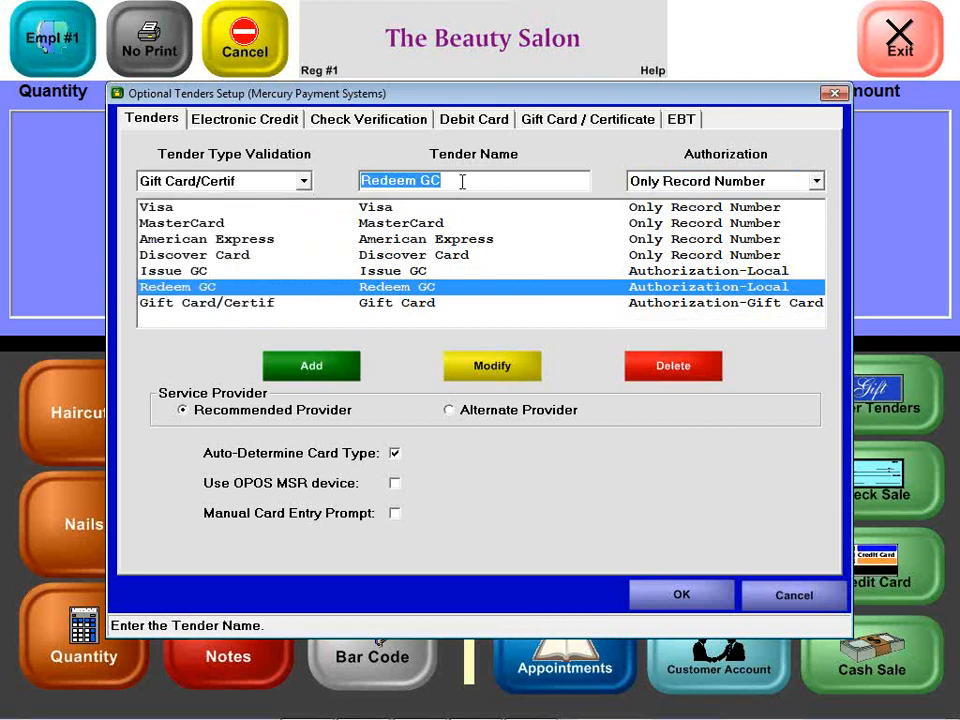
text(Mall Copuon)
key(BackSpace)
key(BackSpace)
key(BackSpace)
key(BackSpace)
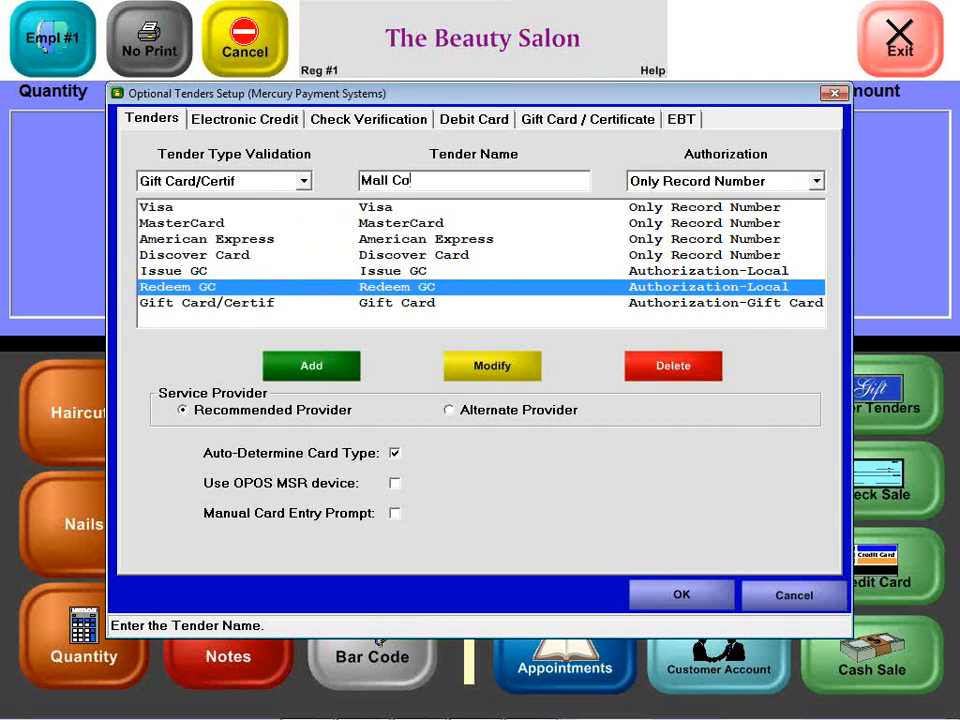
text(upon)
click(316, 368)
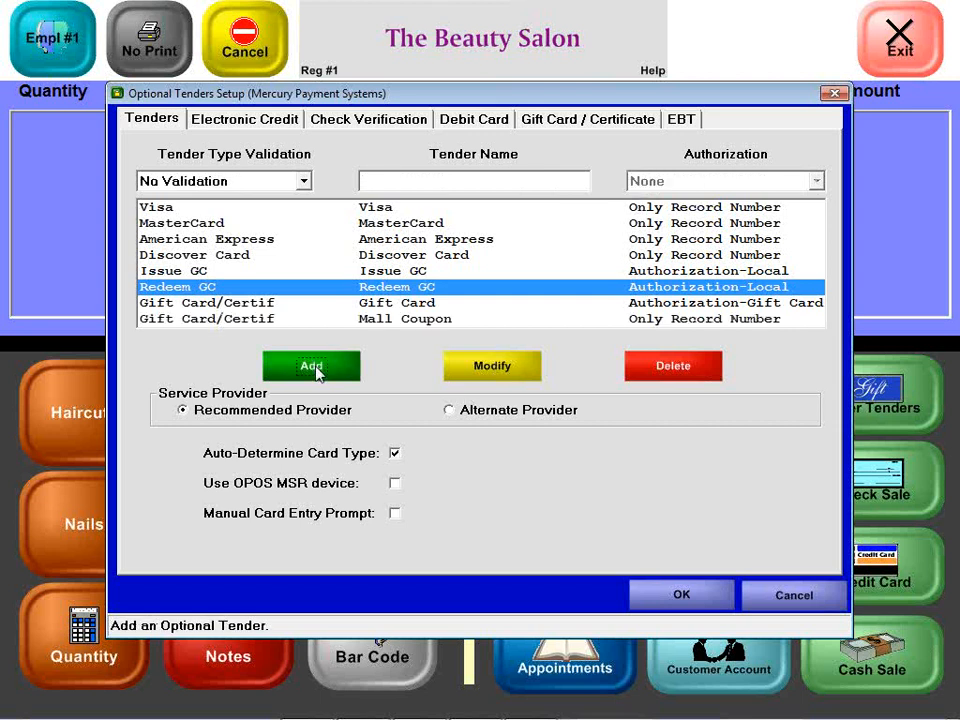
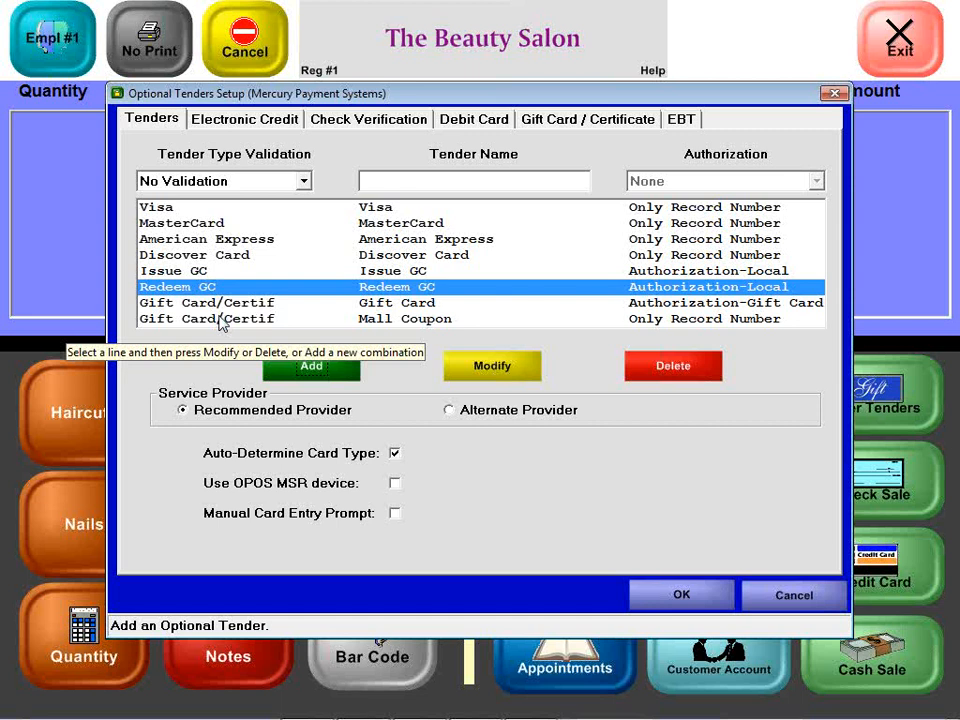
Step: Leave gift card Cash Change off and store credit certificates on Prompt, then return to the tender list
click(588, 120)
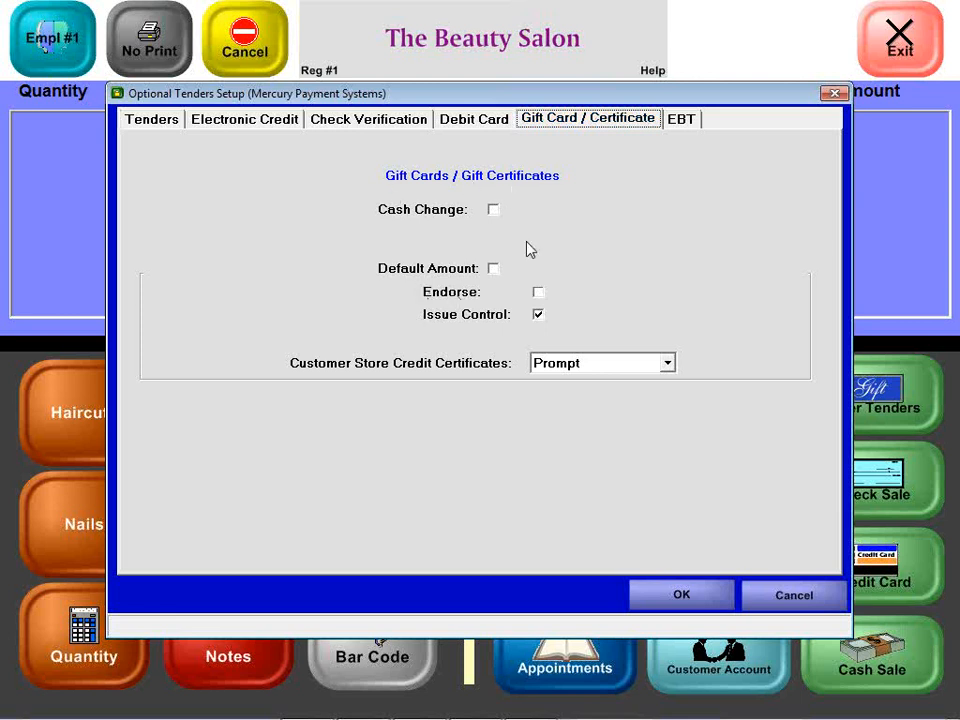
click(427, 216)
click(427, 216)
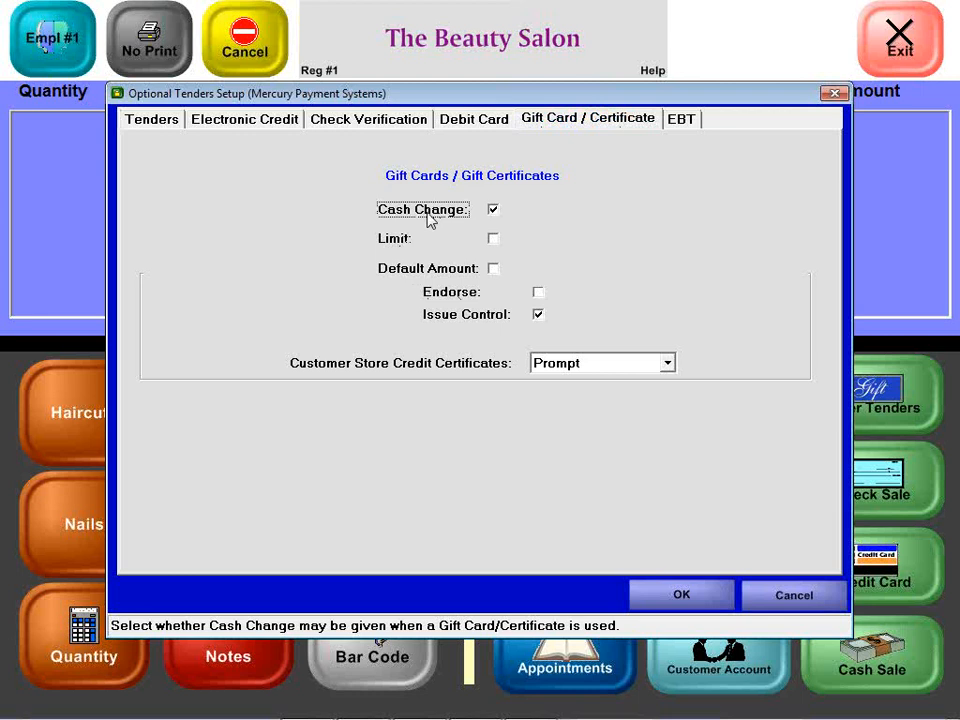
click(427, 216)
click(632, 365)
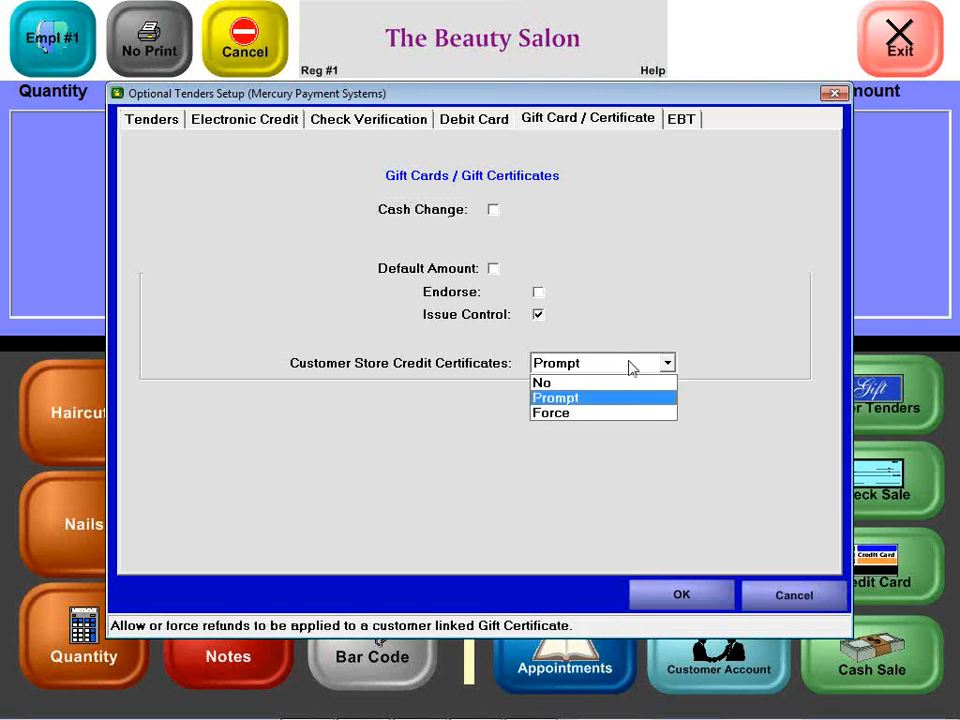
click(632, 366)
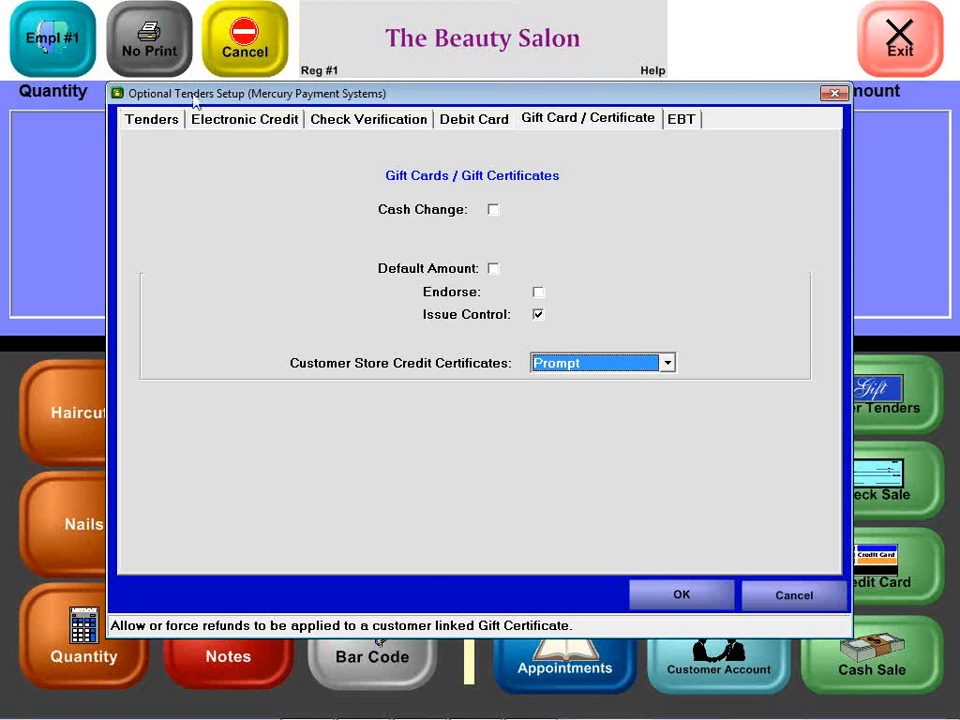
click(158, 122)
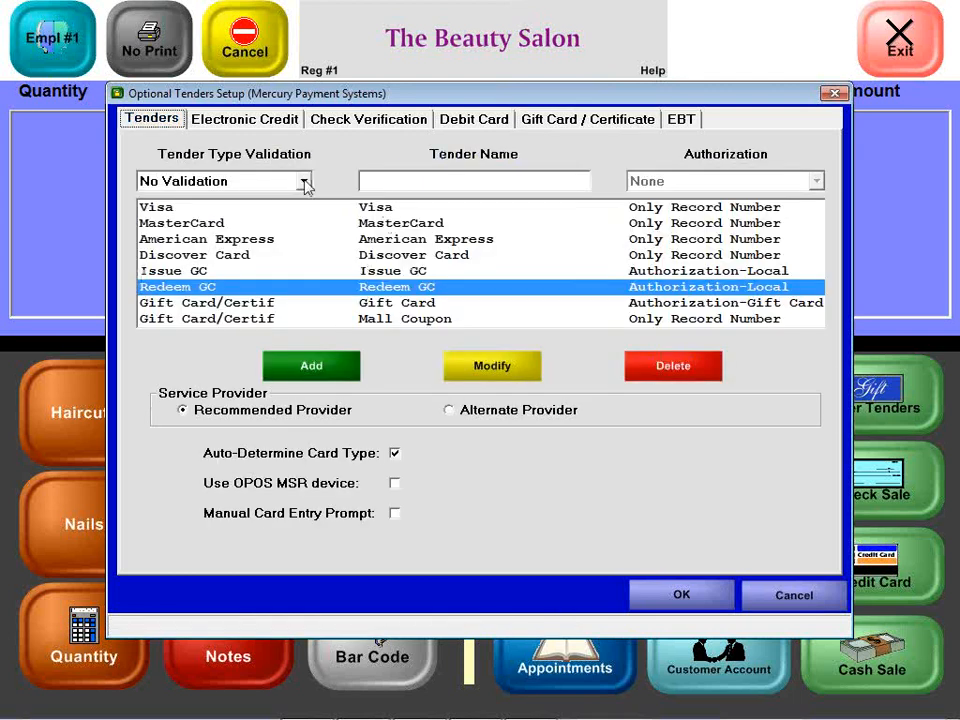
Step: Add a 'Store Credit' tender with No Validation and scroll to confirm it is listed
click(417, 179)
text(S)
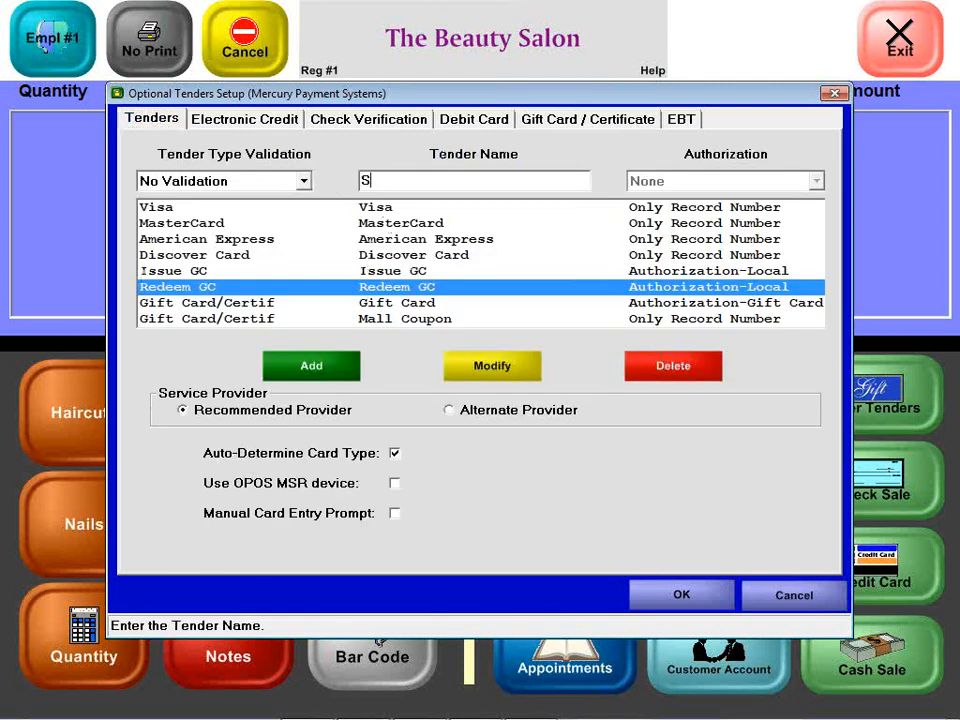
text(tore Credit)
click(320, 375)
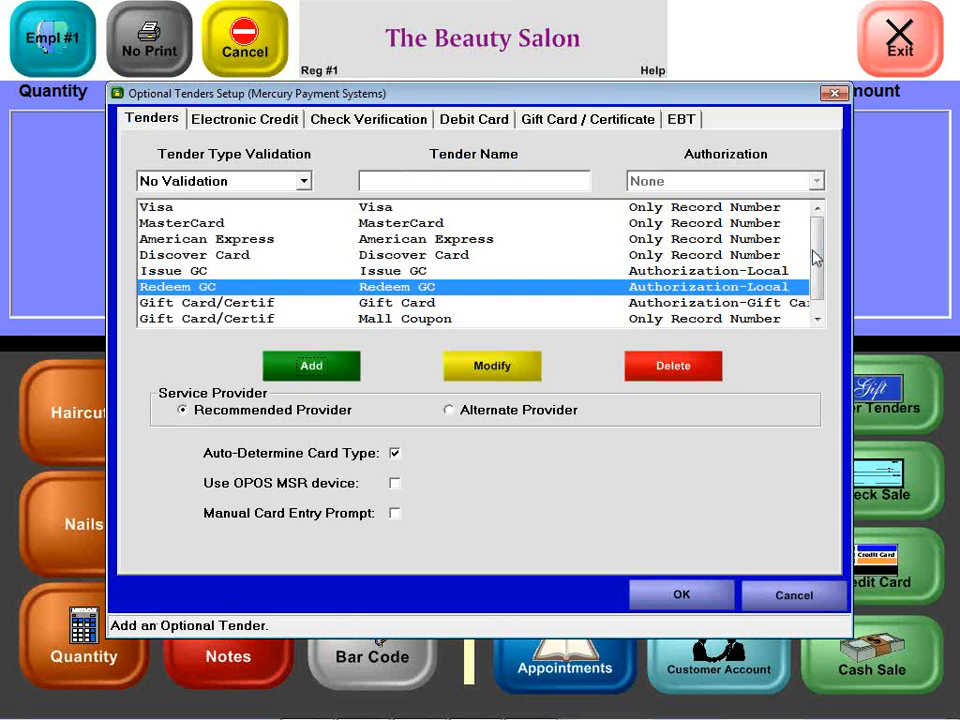
scroll(816, 259, down, 1)
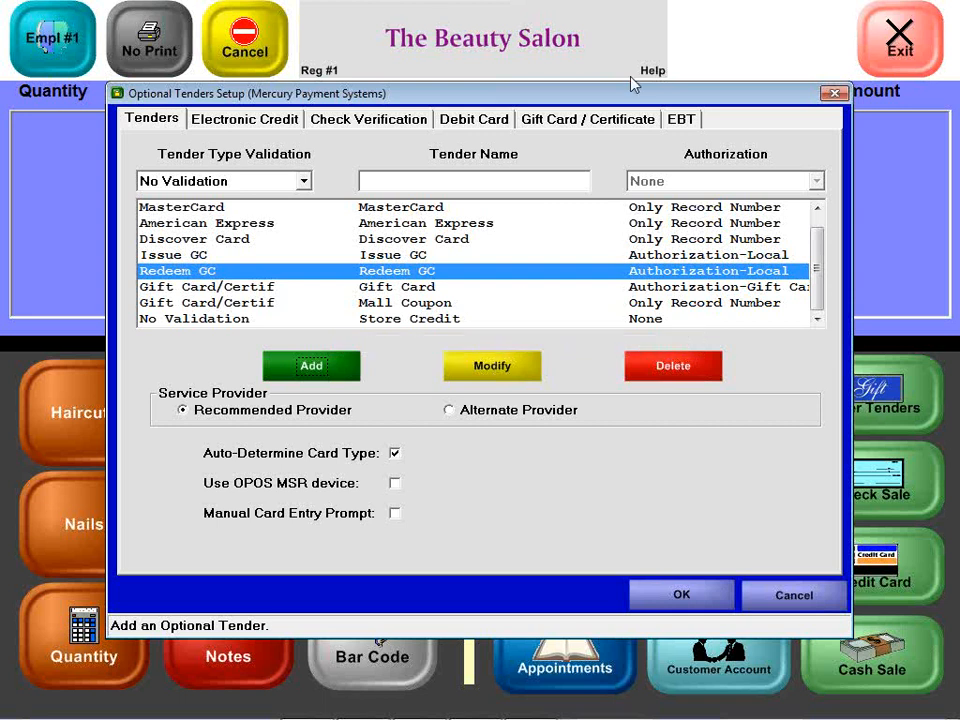
click(590, 119)
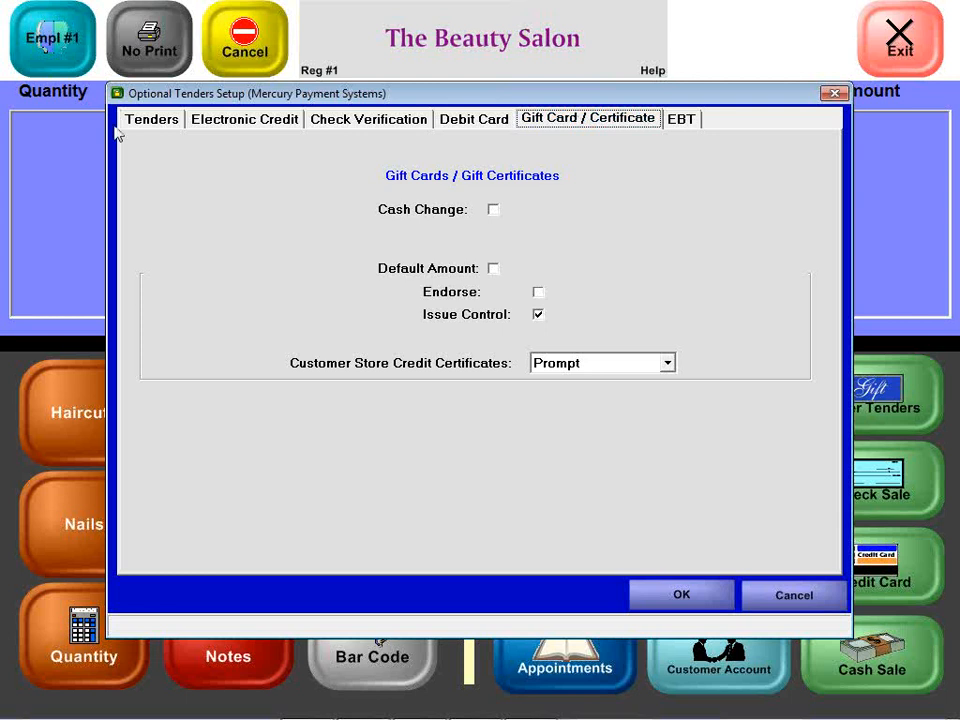
Step: Recheck that store credit certificates remain on Prompt, then close Optional Tenders Setup
click(153, 120)
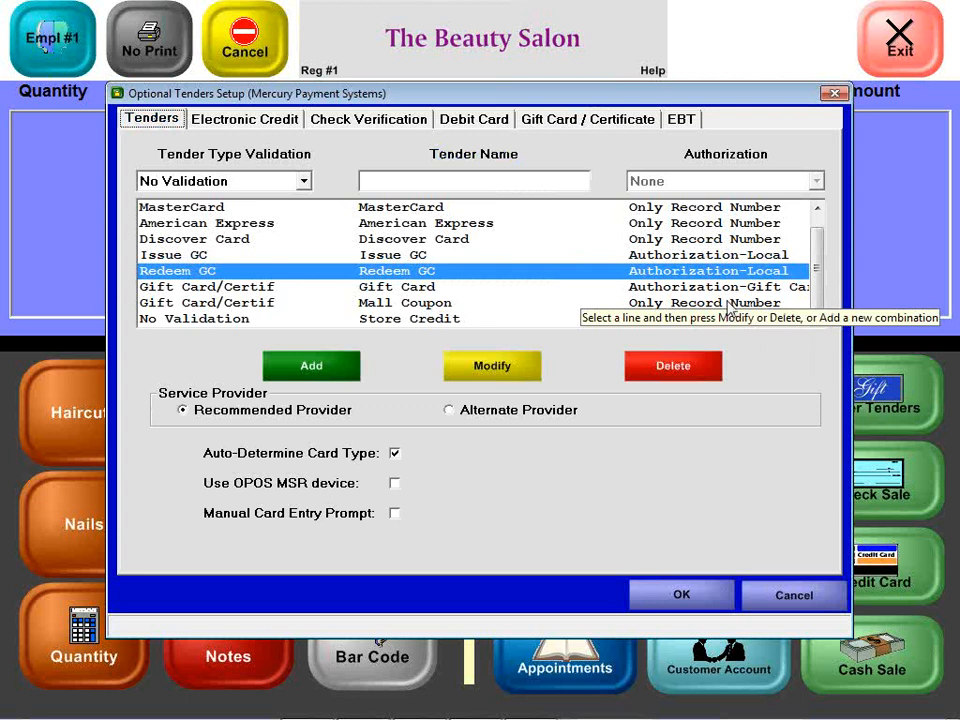
click(541, 121)
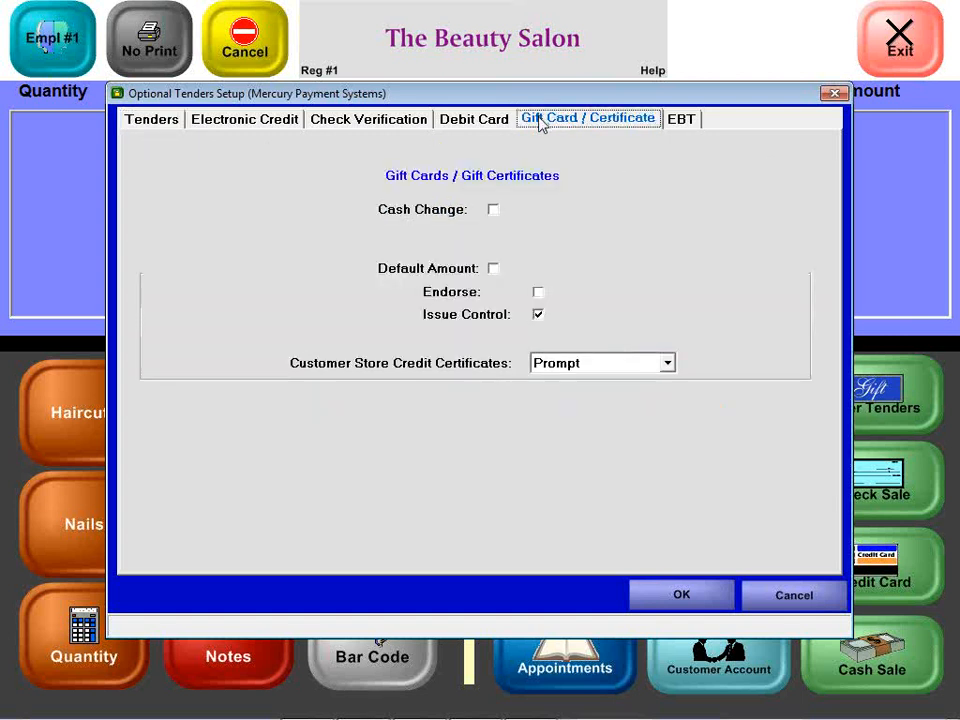
click(600, 364)
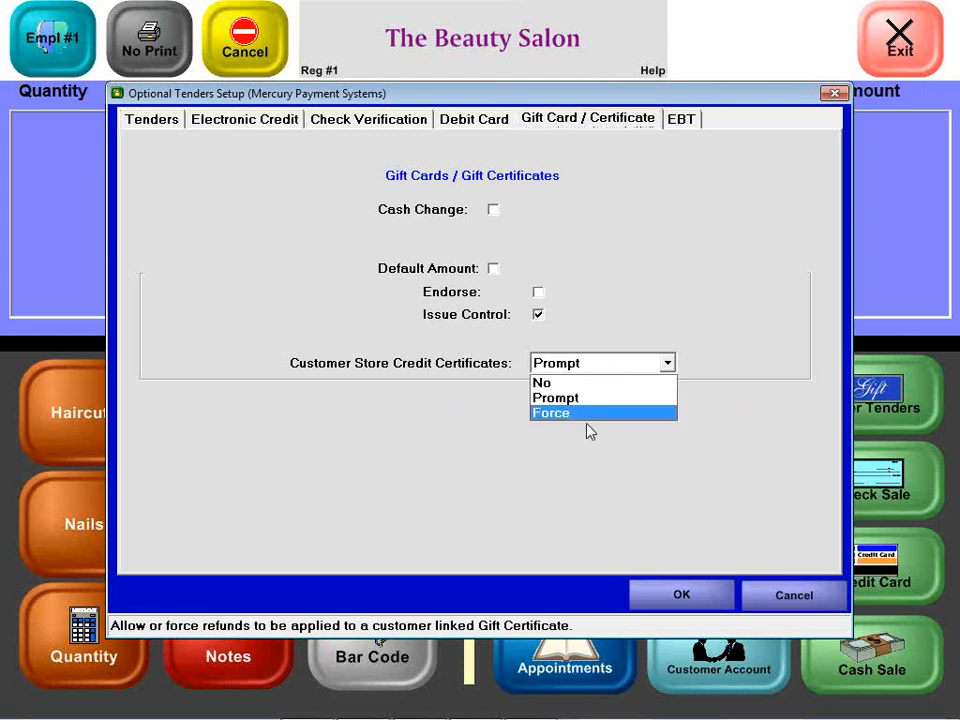
click(589, 400)
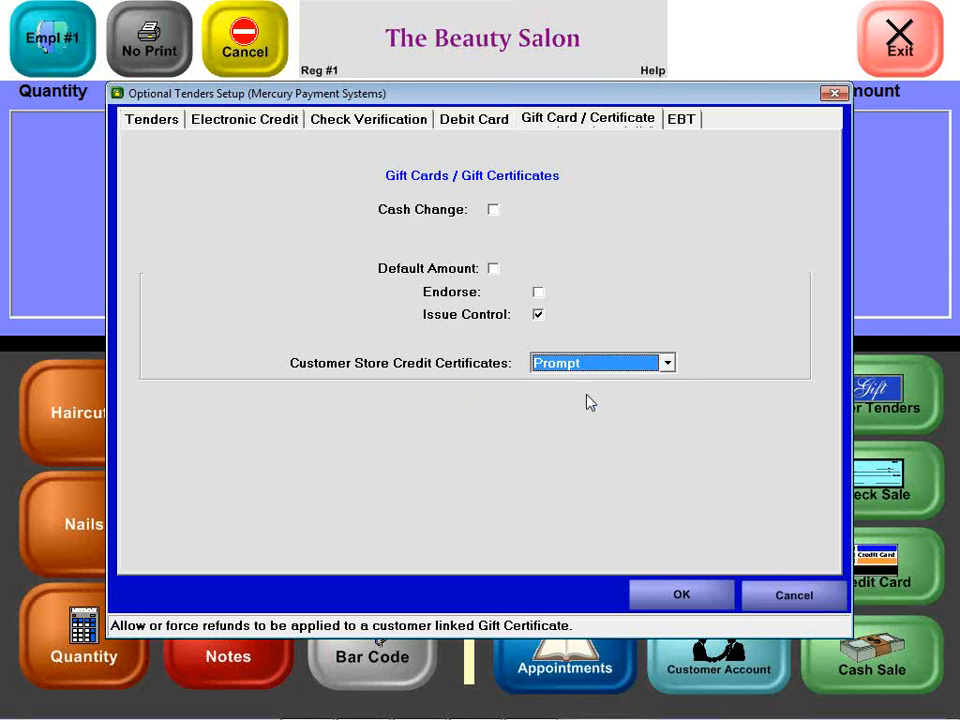
key(Escape)
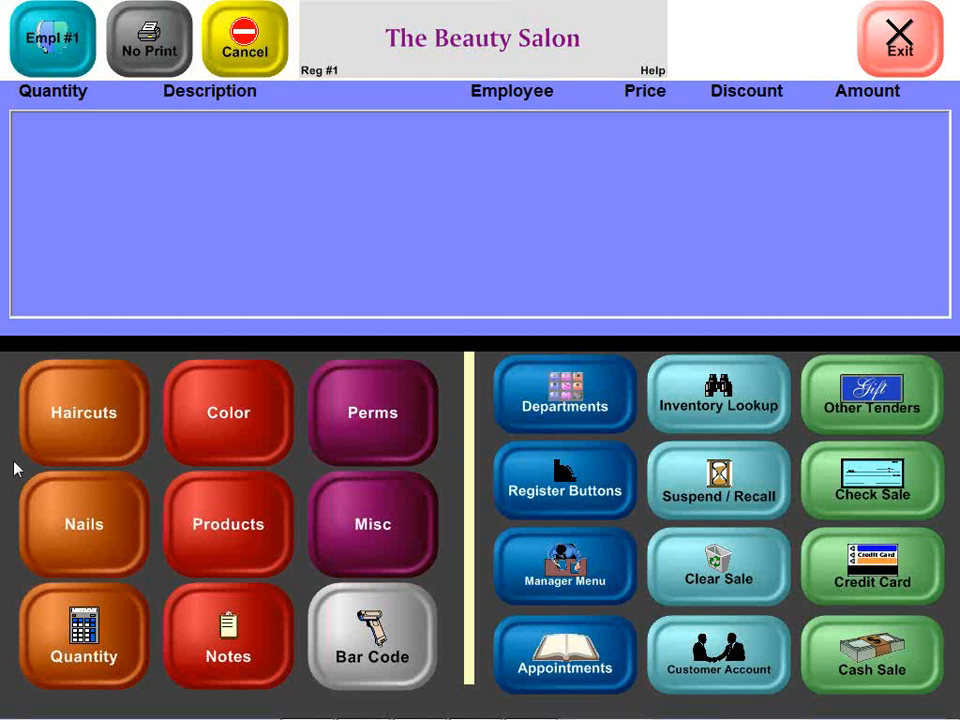
Step: Start an authorized return sale with 'Wrong size' as the reason
click(533, 483)
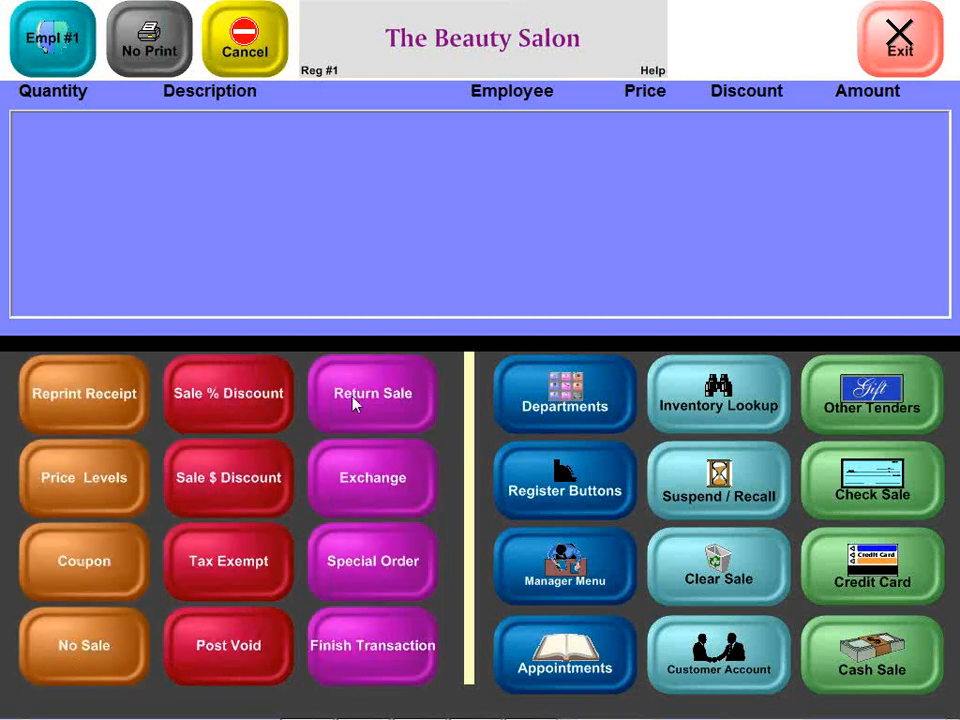
click(353, 403)
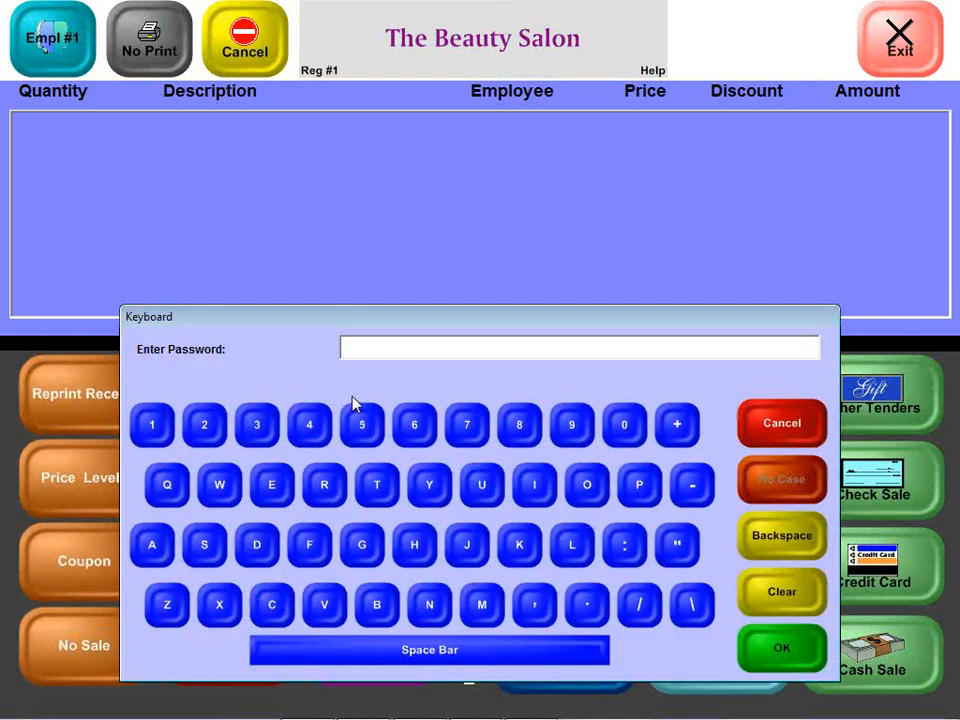
key(Return)
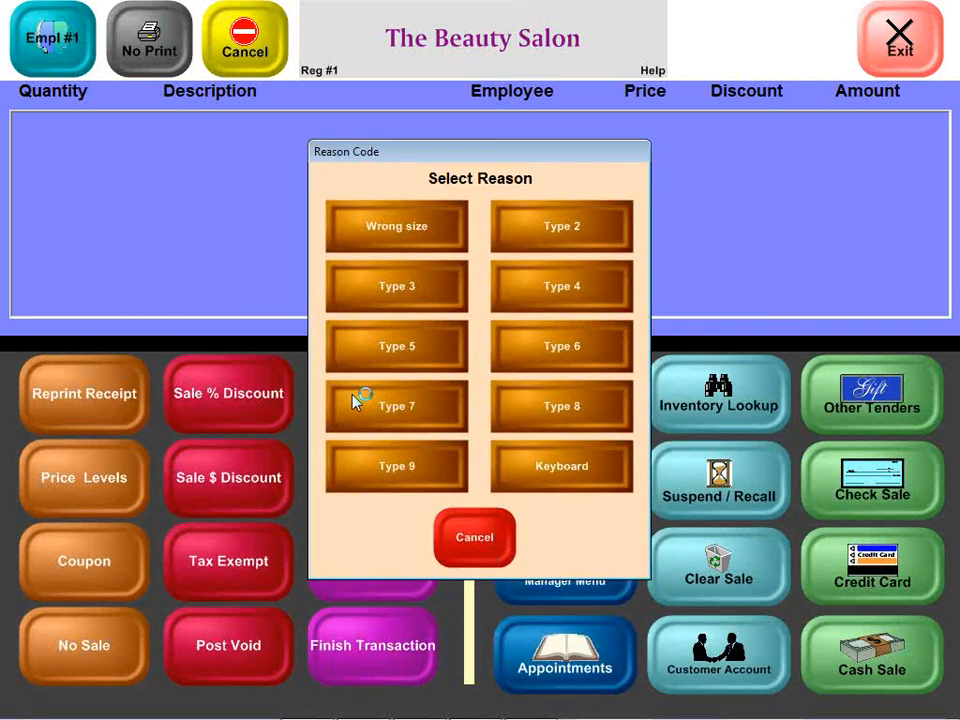
click(400, 249)
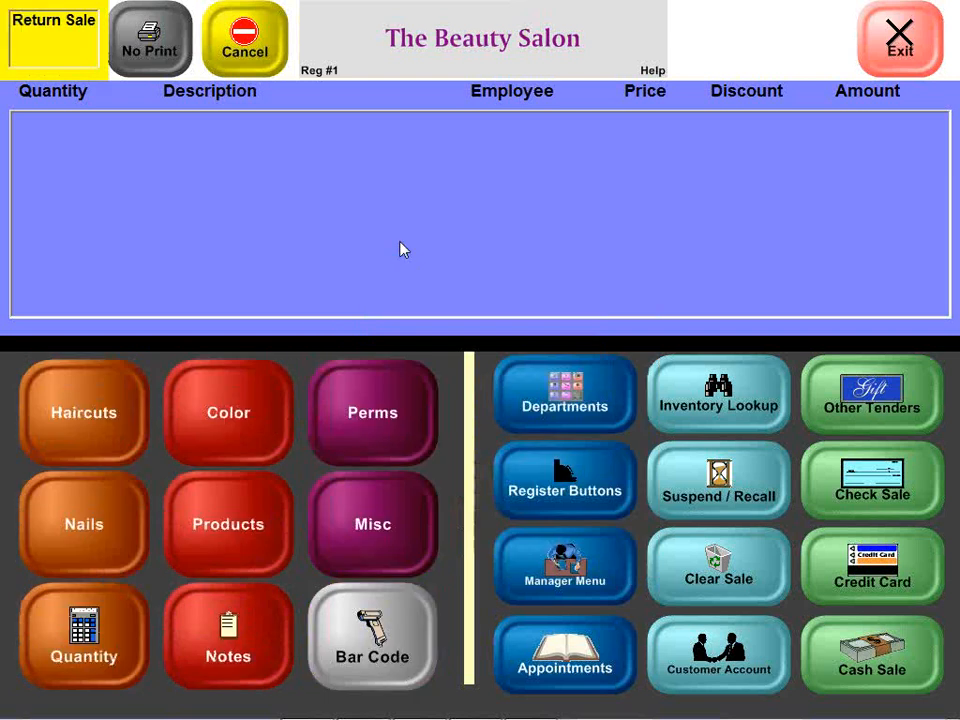
Step: Attach the customer to the return by searching her last name
click(748, 650)
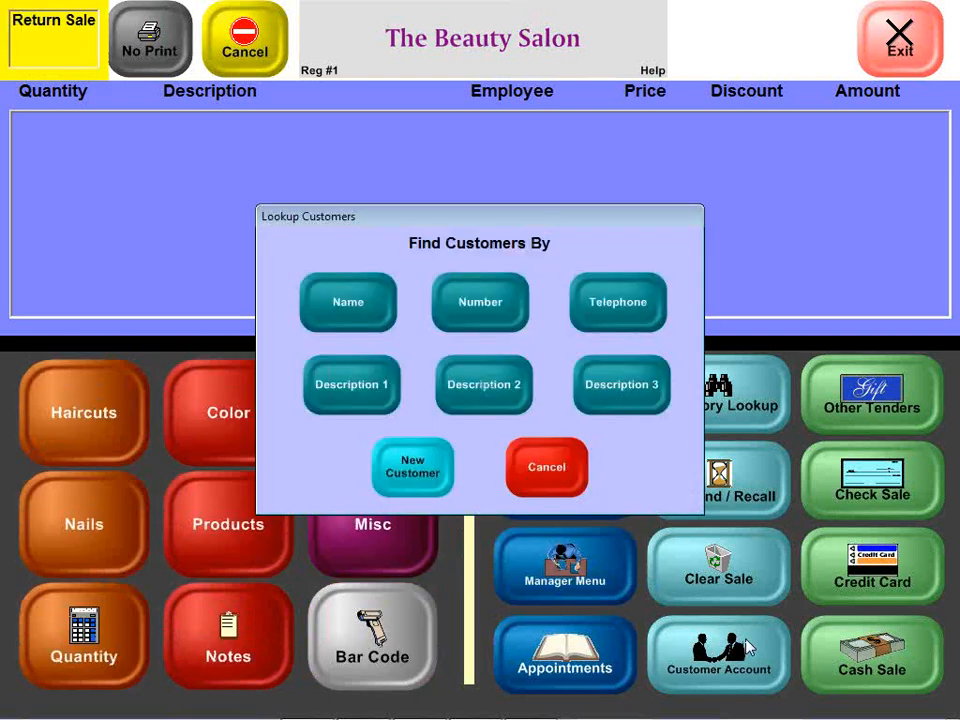
click(318, 324)
text(Wal)
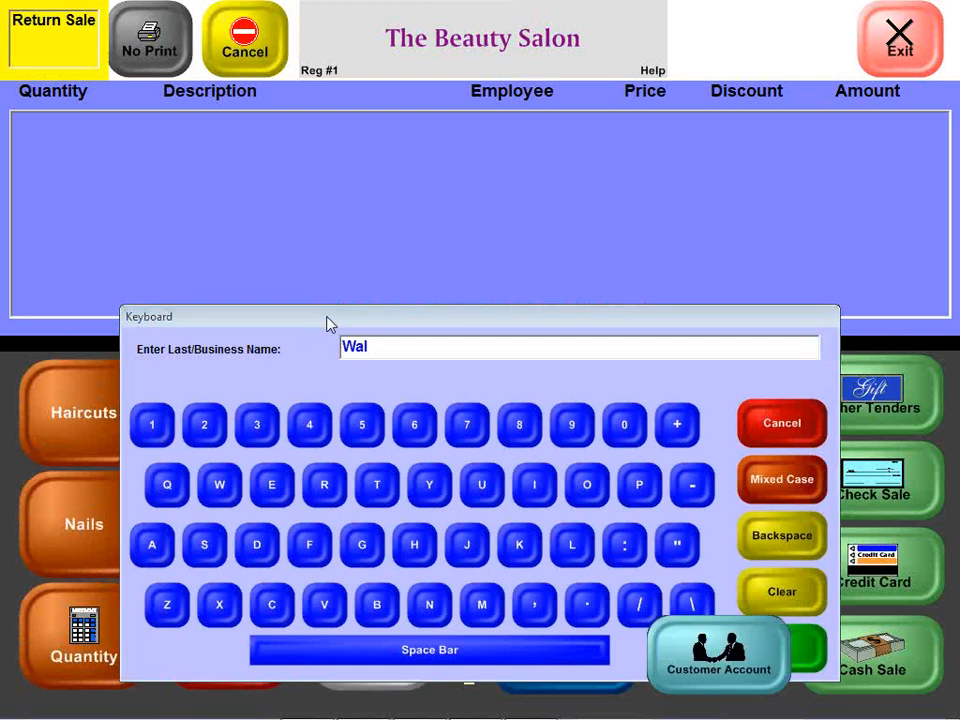
key(Return)
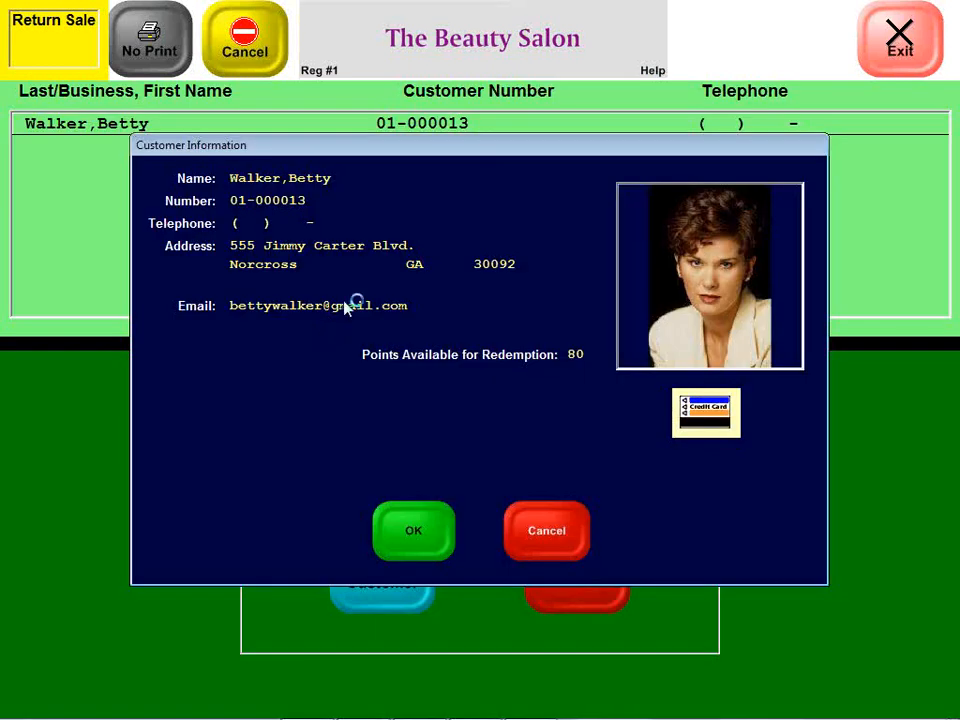
click(423, 530)
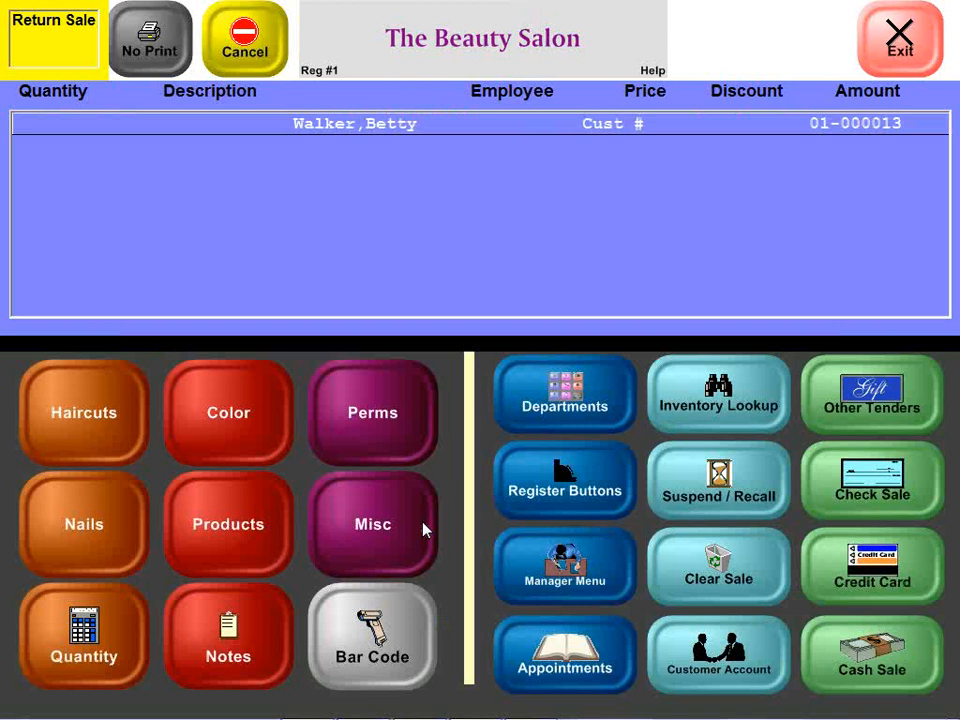
Step: Add the Paul Mitchell shampoo to the return, totalling -12.55, and show other tenders
click(192, 545)
click(120, 392)
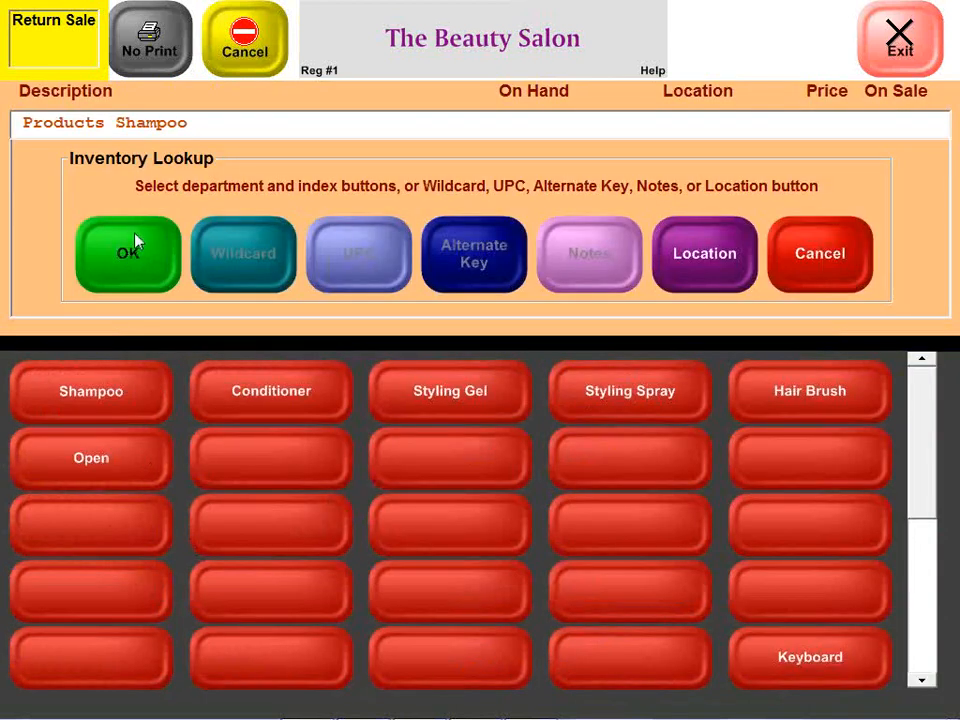
click(135, 243)
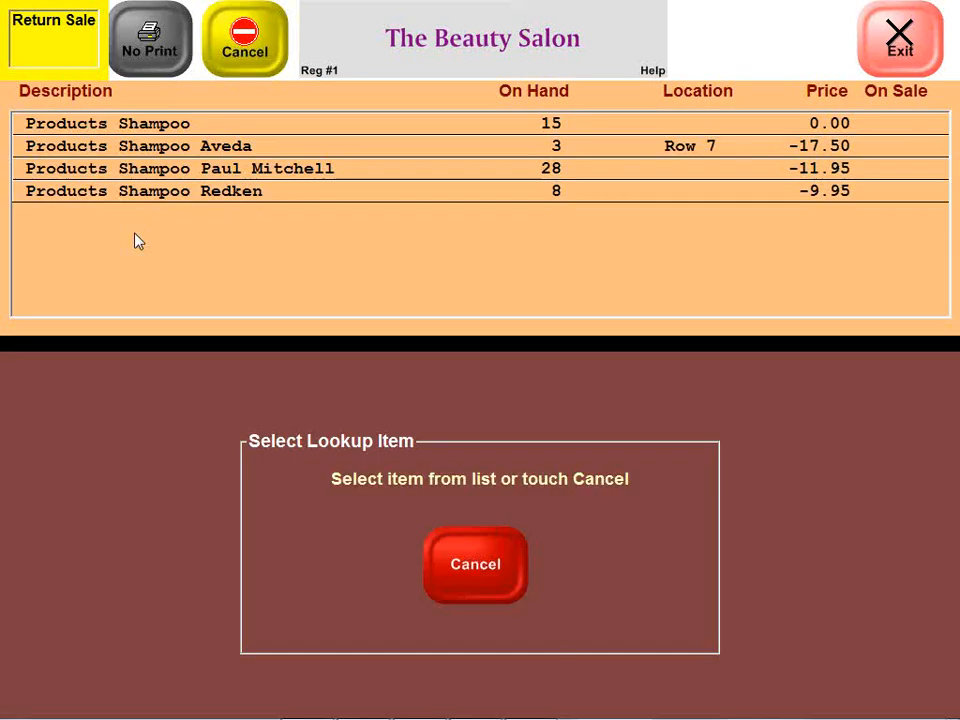
click(246, 170)
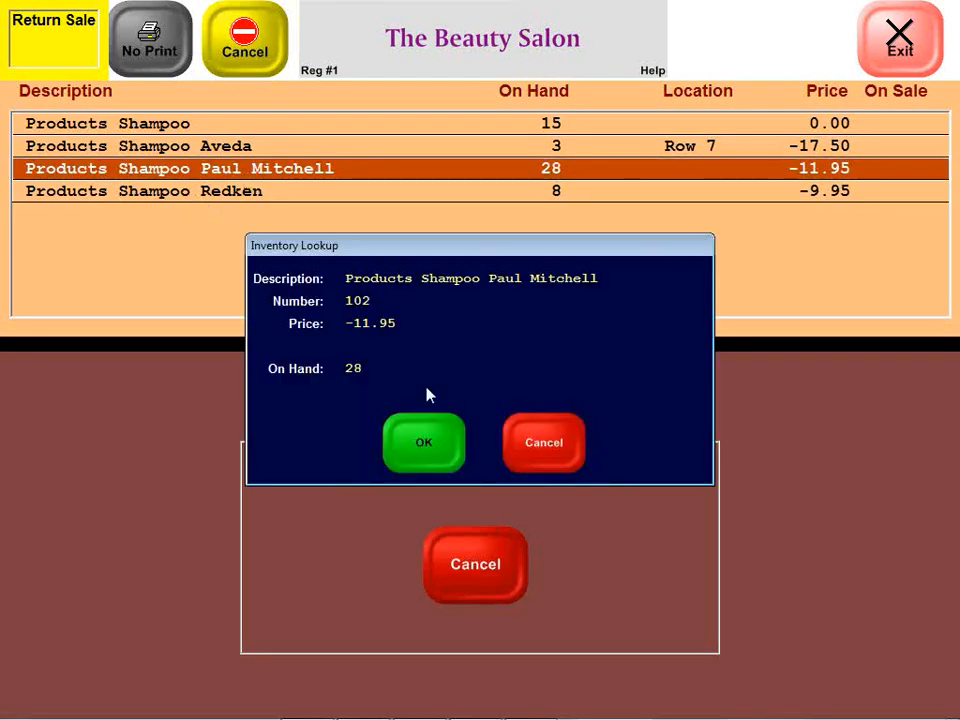
click(420, 448)
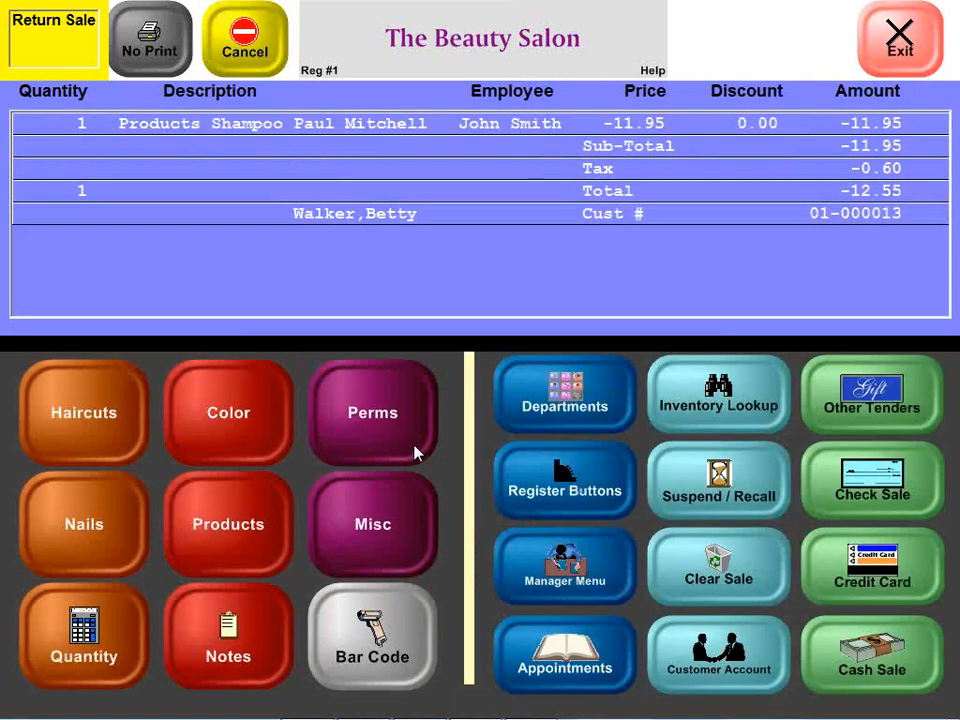
click(920, 405)
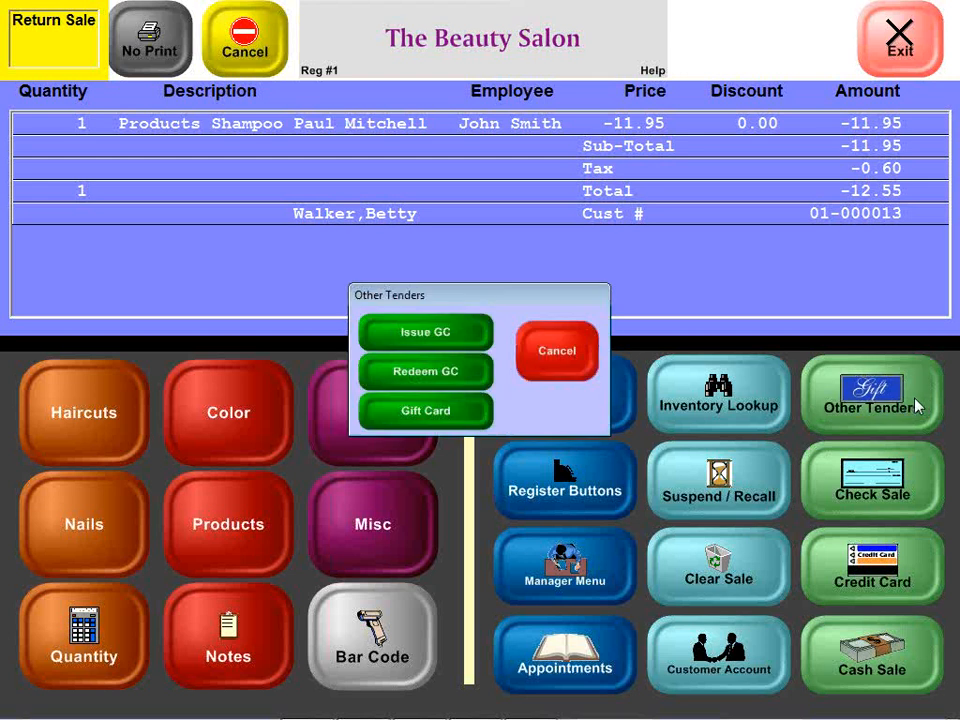
Step: Issue the 12.55 refund as a store credit certificate on the customer's account
click(388, 333)
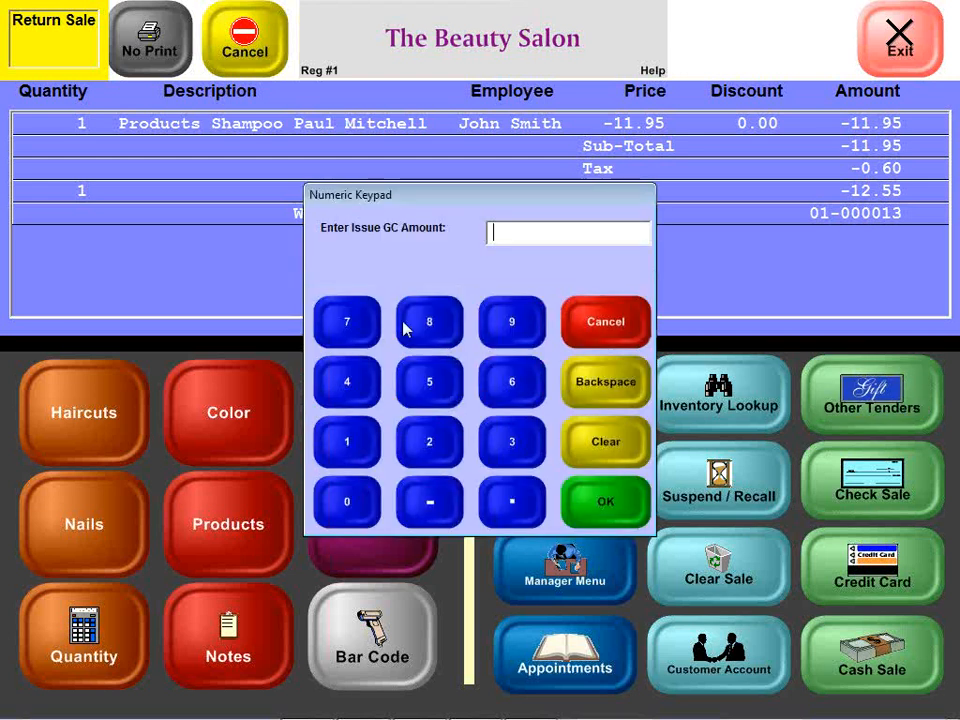
text(12.55)
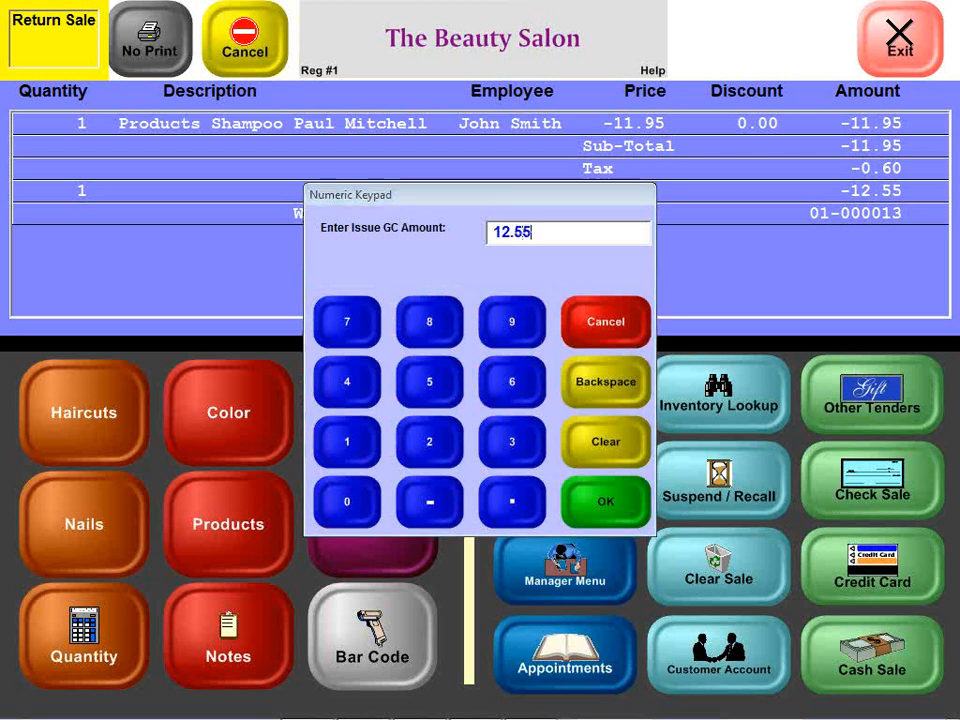
key(Return)
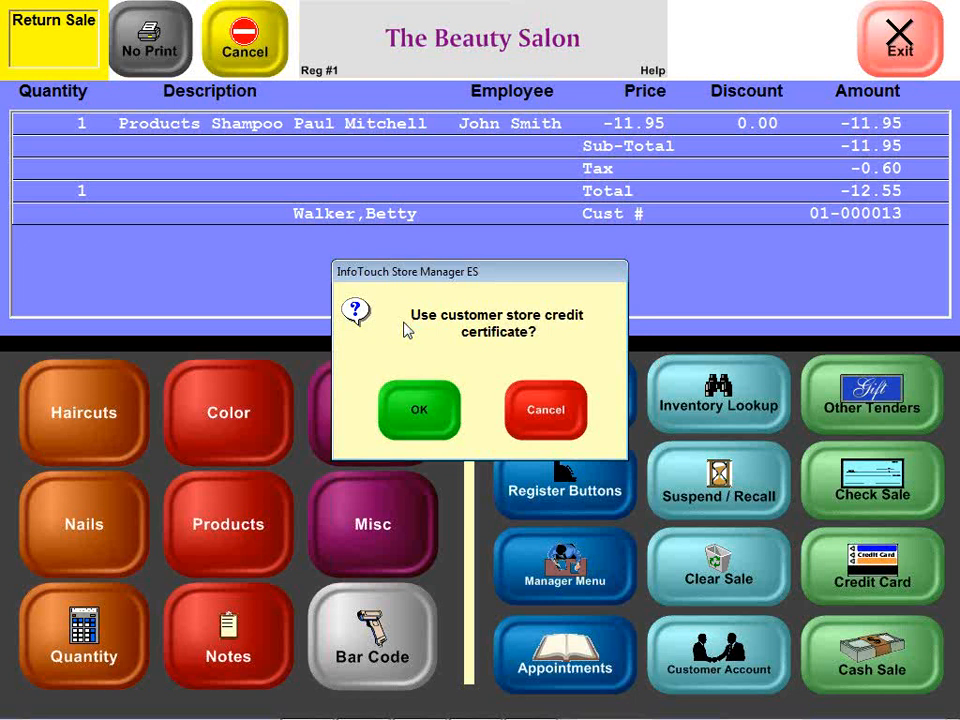
click(420, 411)
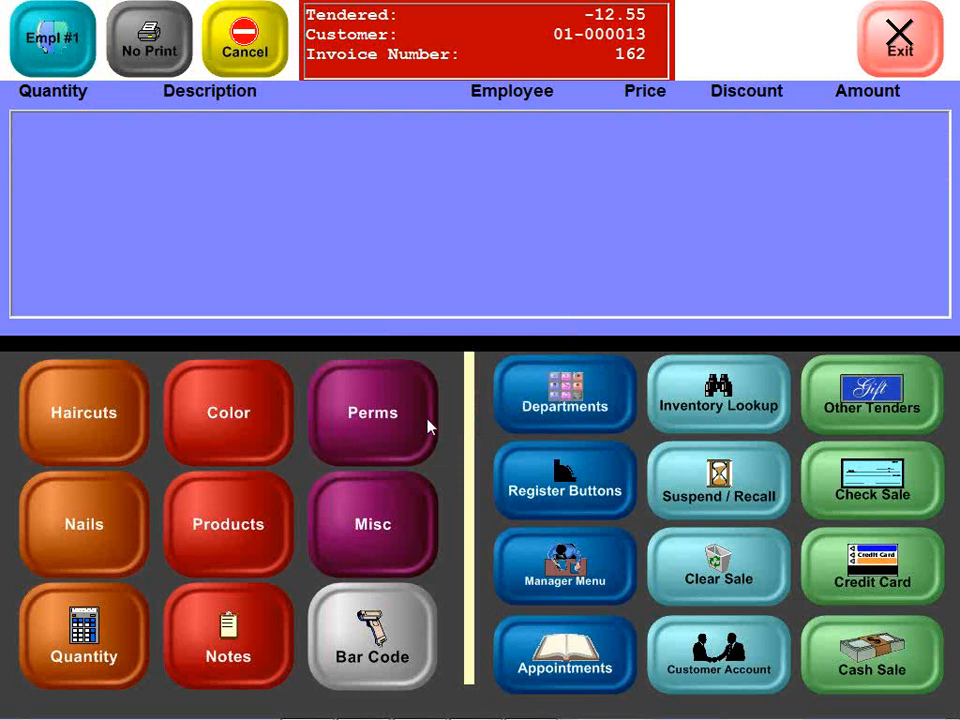
Step: Look up the customer by last name, confirm her 12.55 store credit, and attach her to the sale
click(722, 655)
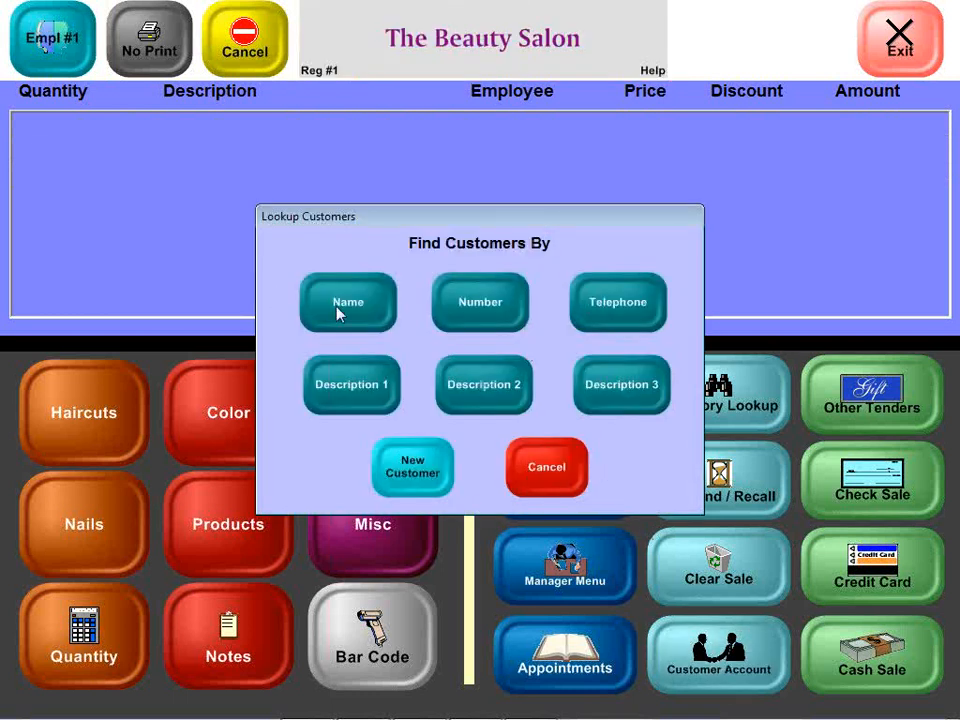
click(339, 313)
text(Wal)
key(Return)
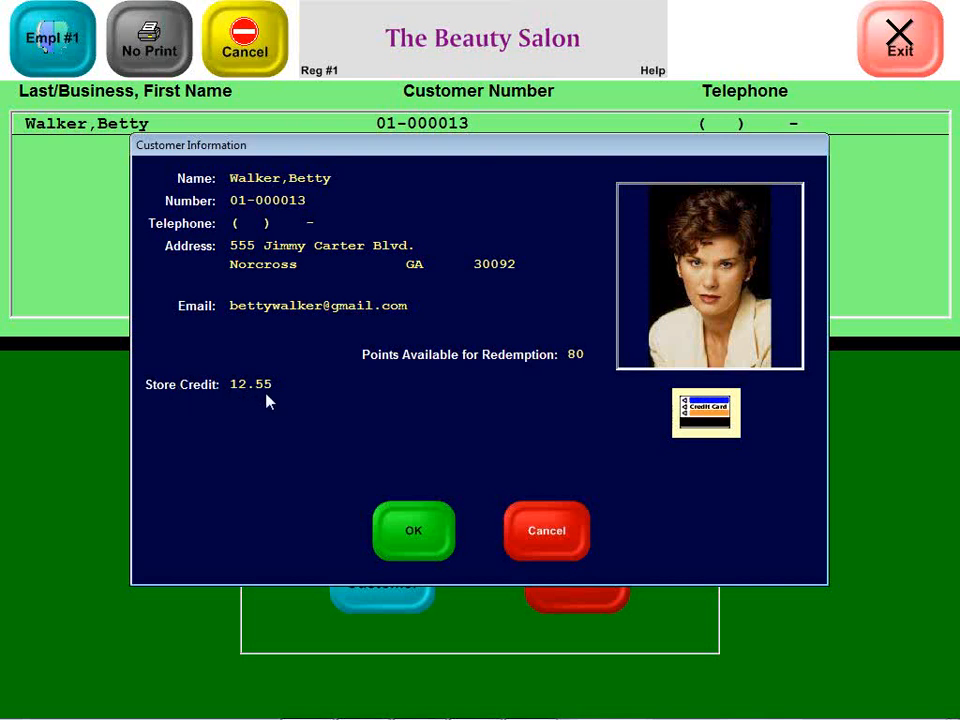
click(407, 553)
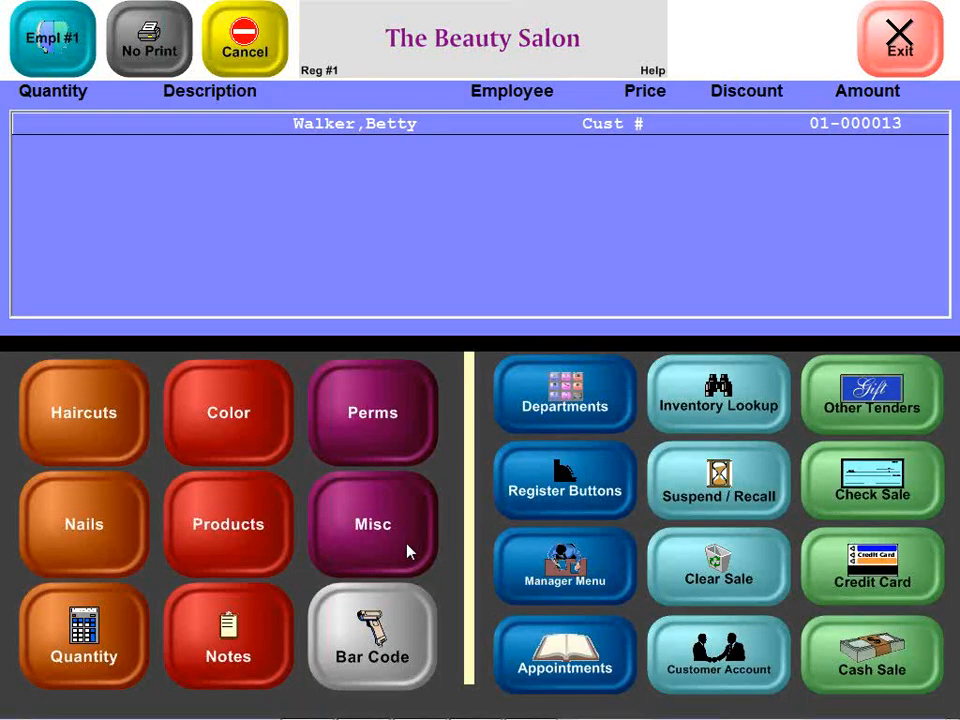
Step: Ring up an Individual Nail and pay the 5.25 total by redeeming her store credit
click(116, 536)
click(113, 400)
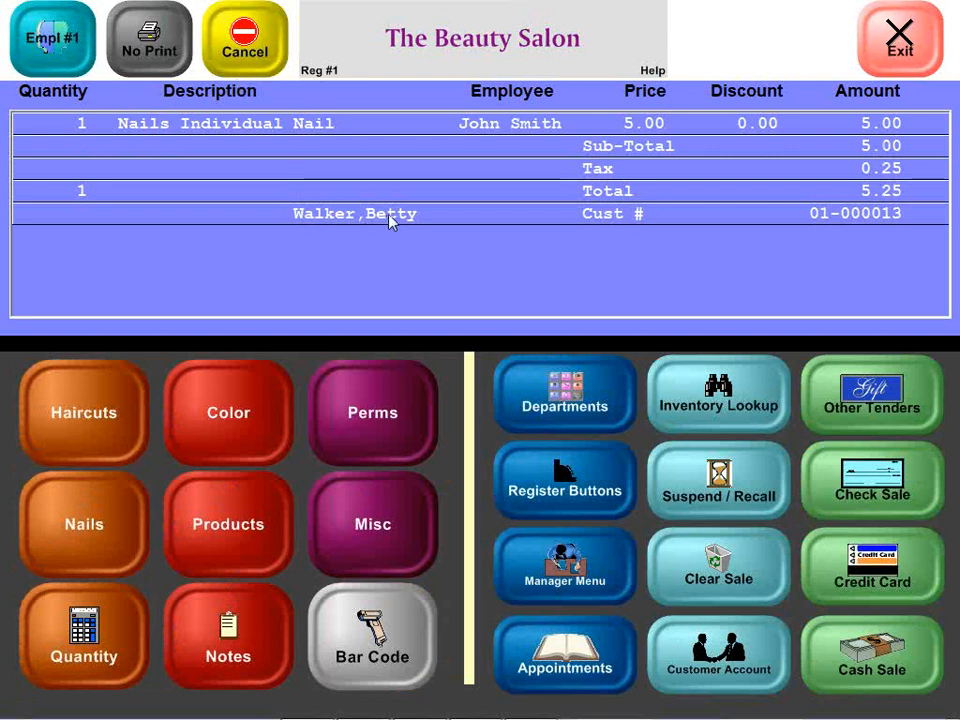
click(815, 395)
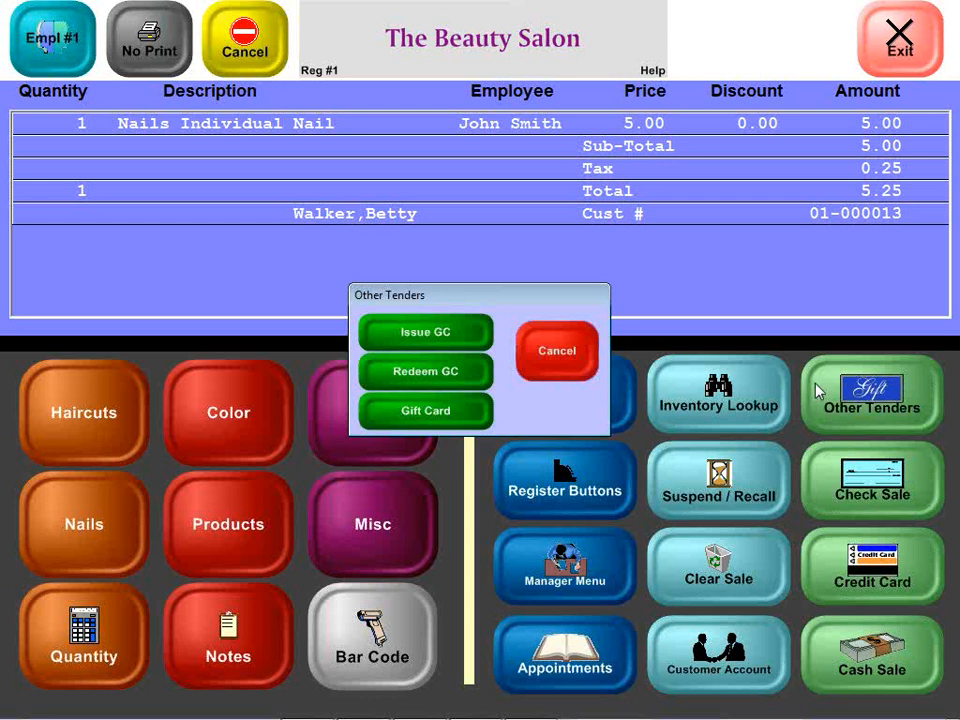
click(415, 375)
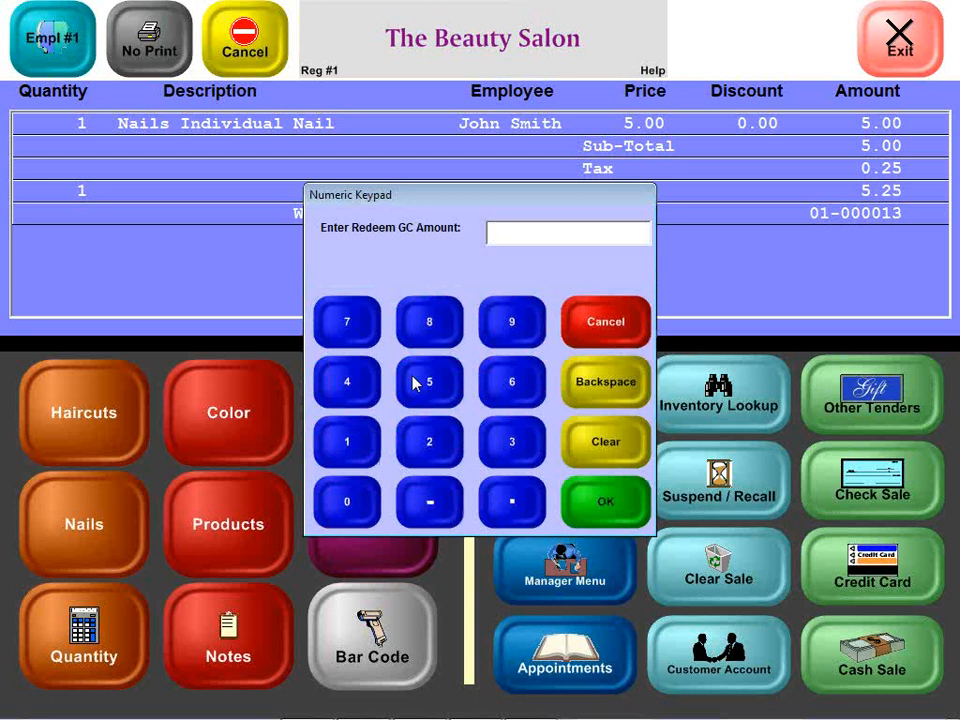
text(5.25)
key(Return)
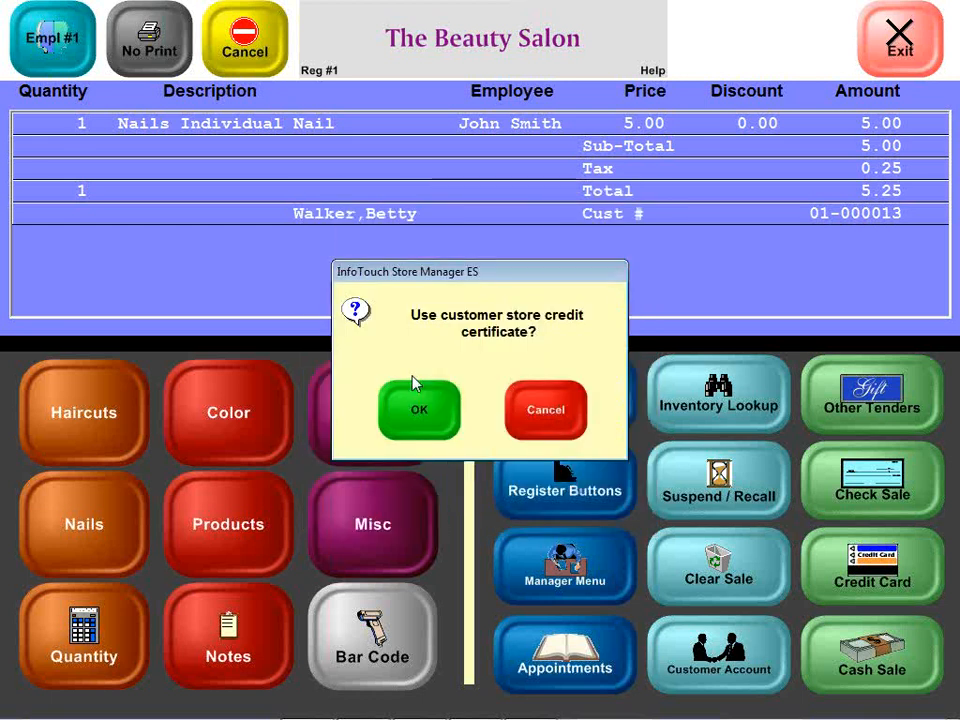
click(418, 406)
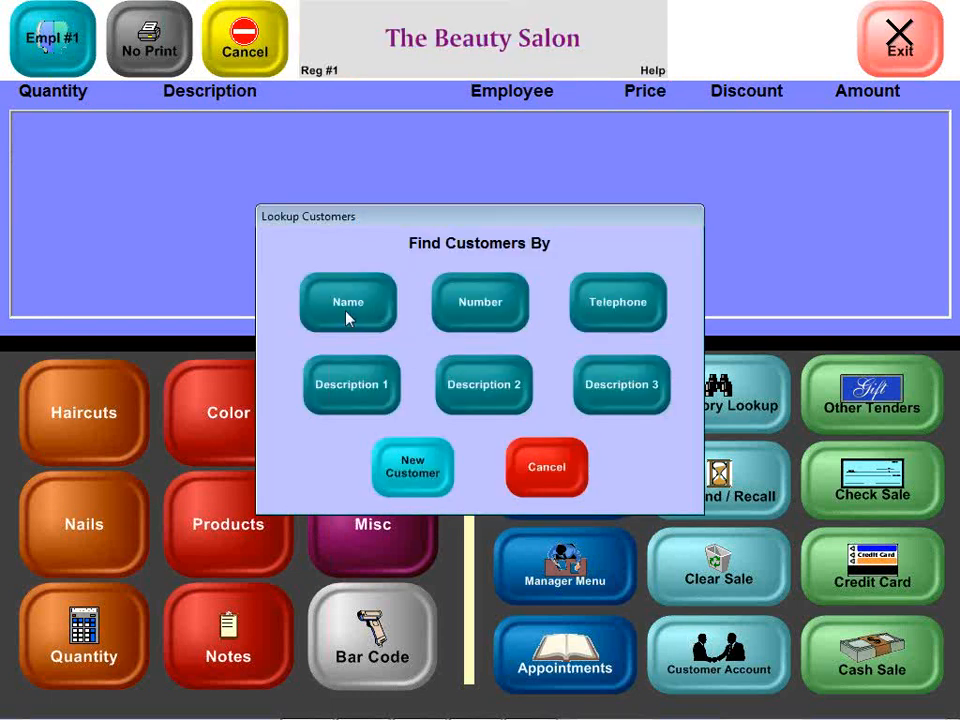
Step: Look up the customer by last name to verify 7.30 store credit remains, then switch to the Setup Module
click(348, 317)
text(Wal)
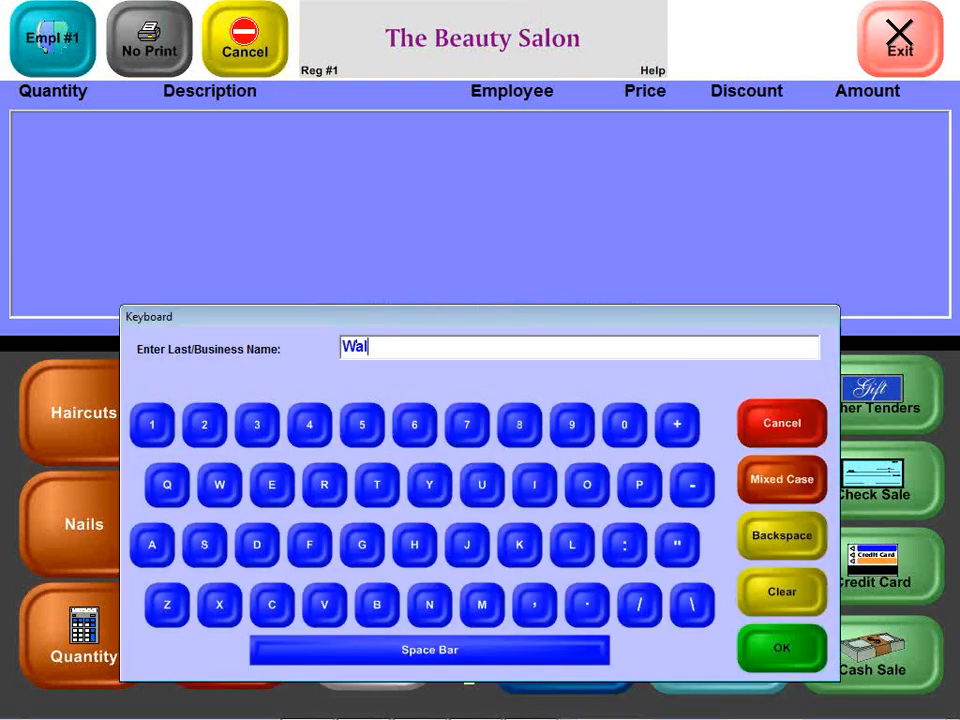
key(Return)
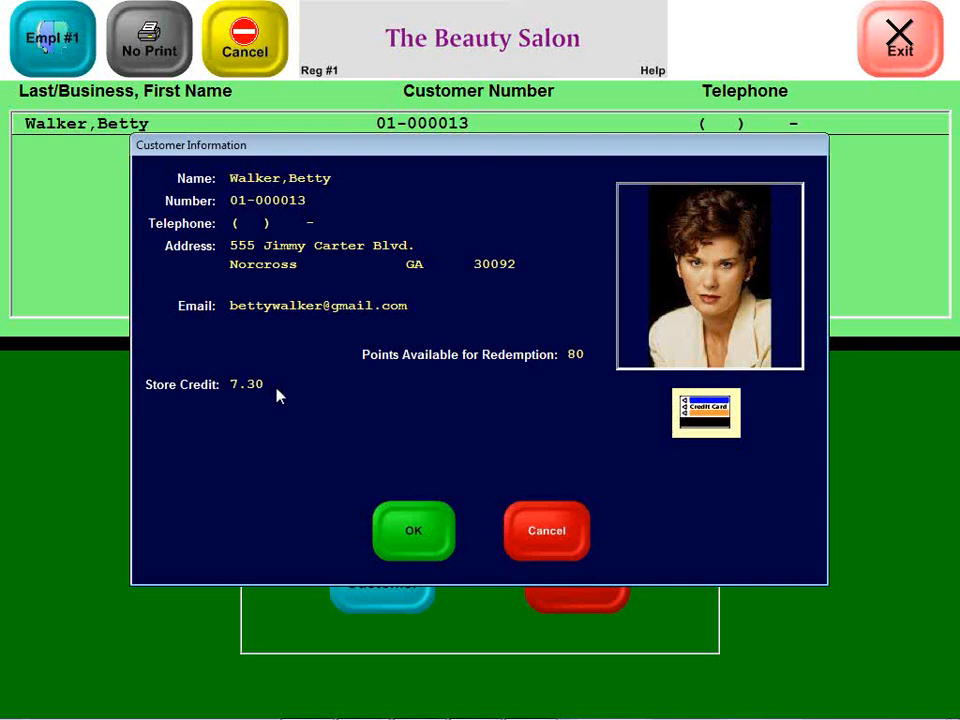
click(410, 531)
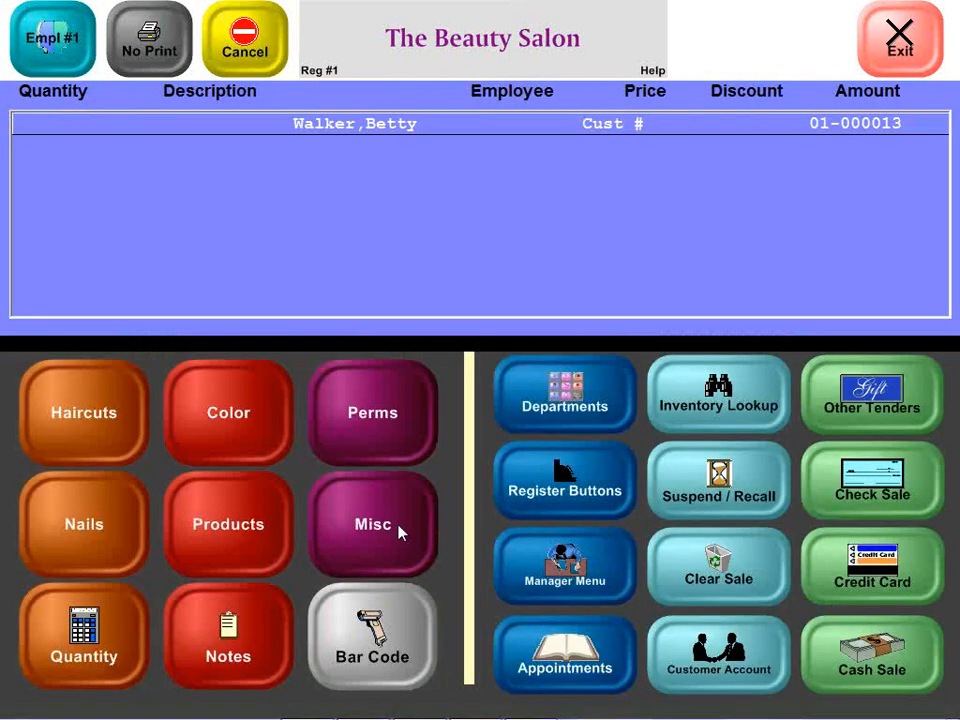
key(alt+Tab)
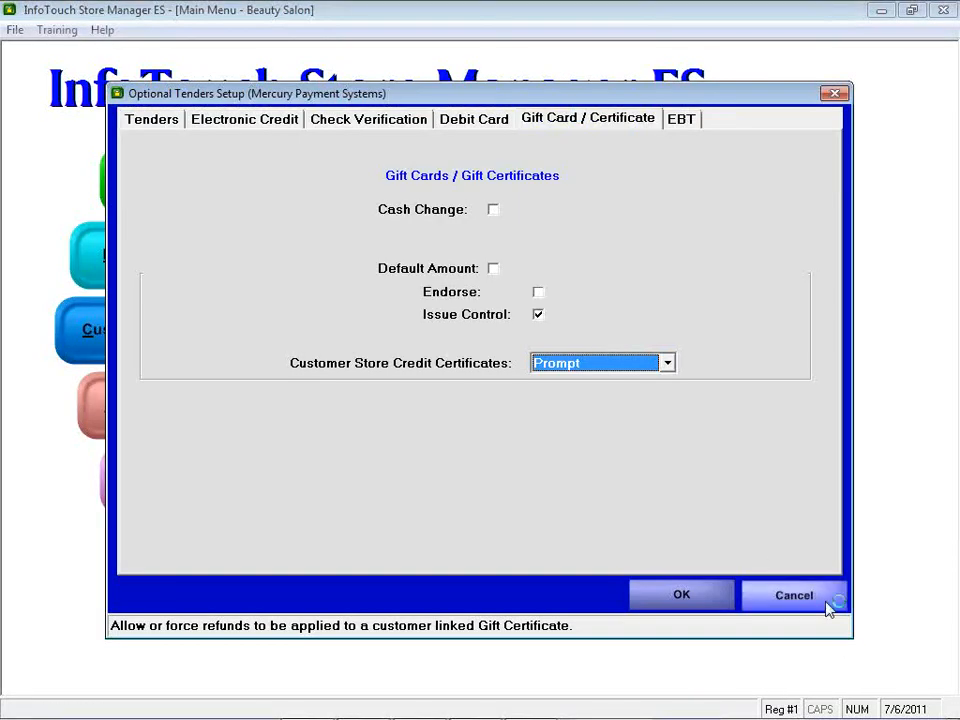
Step: Keep store credit certificates on Prompt and cancel out of the optional tenders settings
click(574, 366)
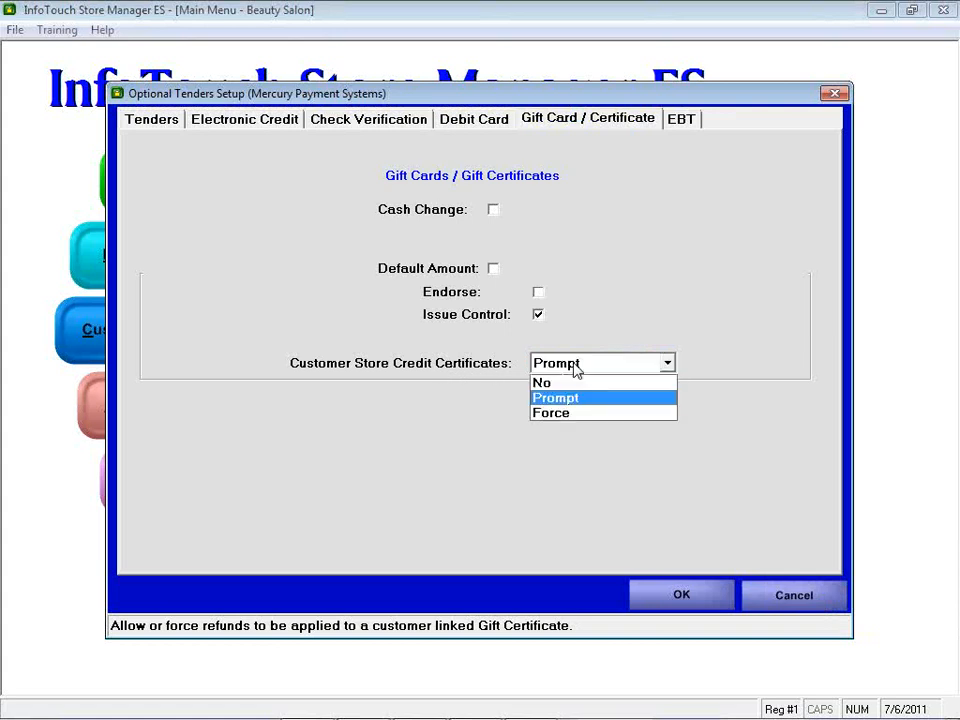
click(574, 367)
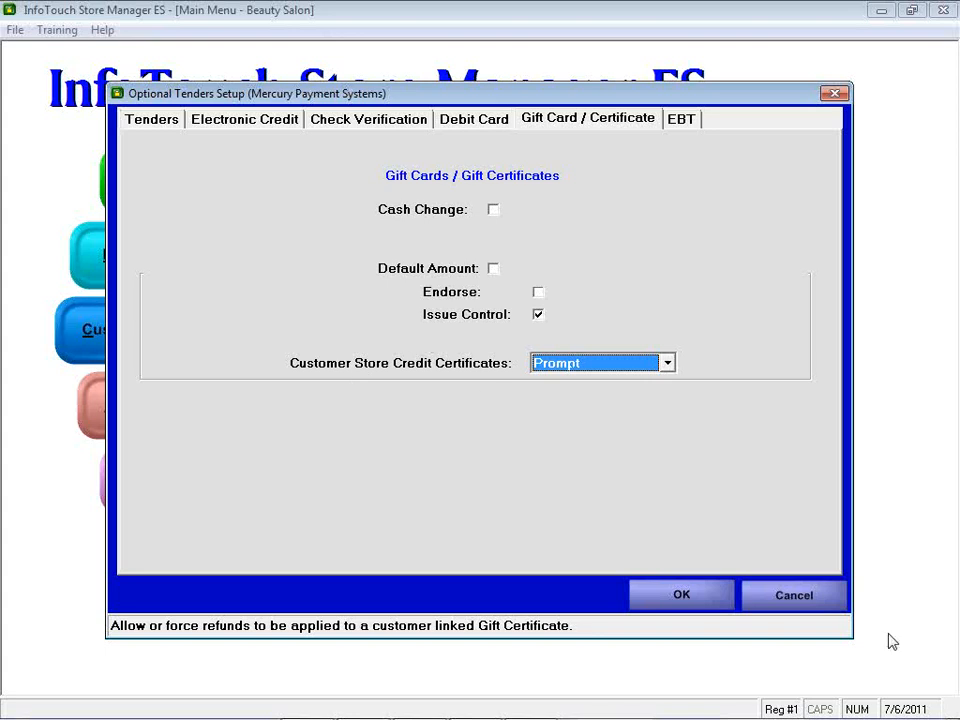
click(795, 596)
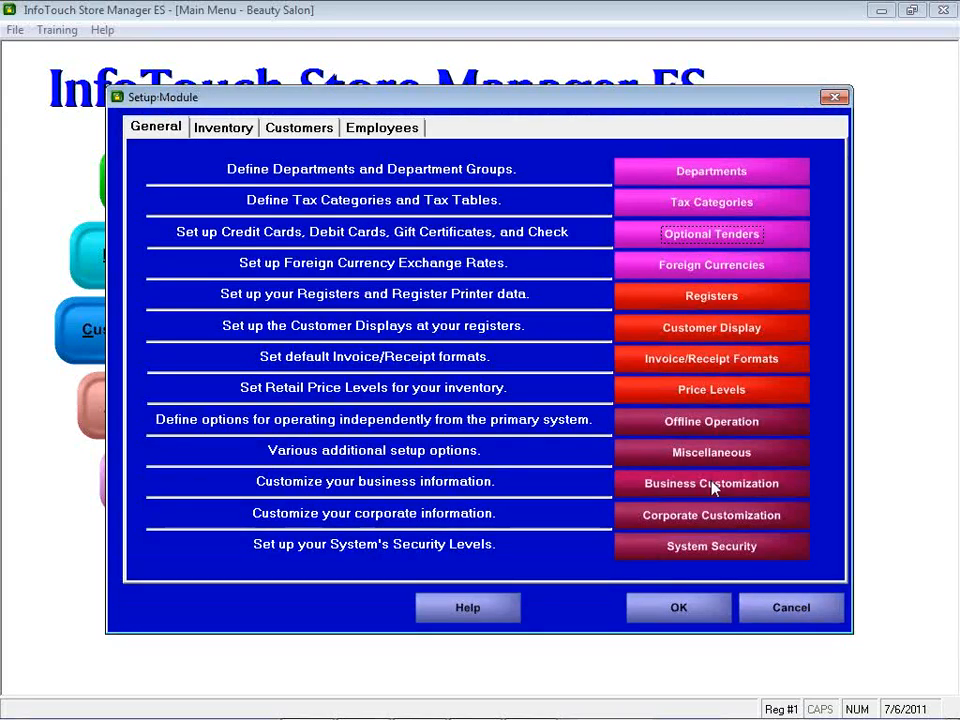
Step: Select Loyalty Funds on the Miscellaneous 7 page, earning 1.00 per 100.00 in sales
click(690, 453)
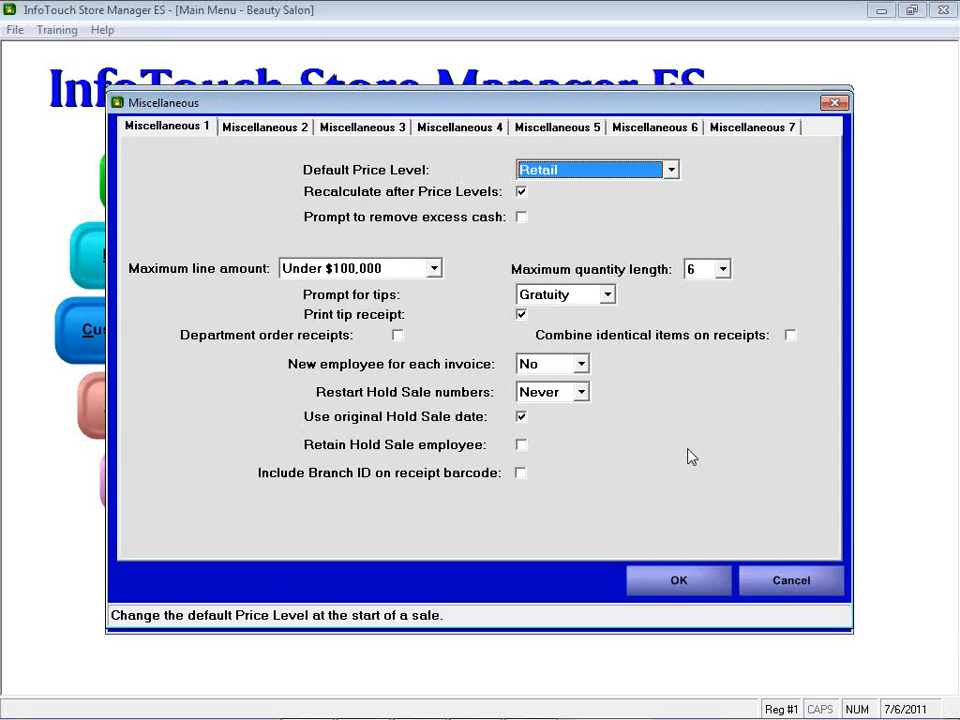
click(770, 142)
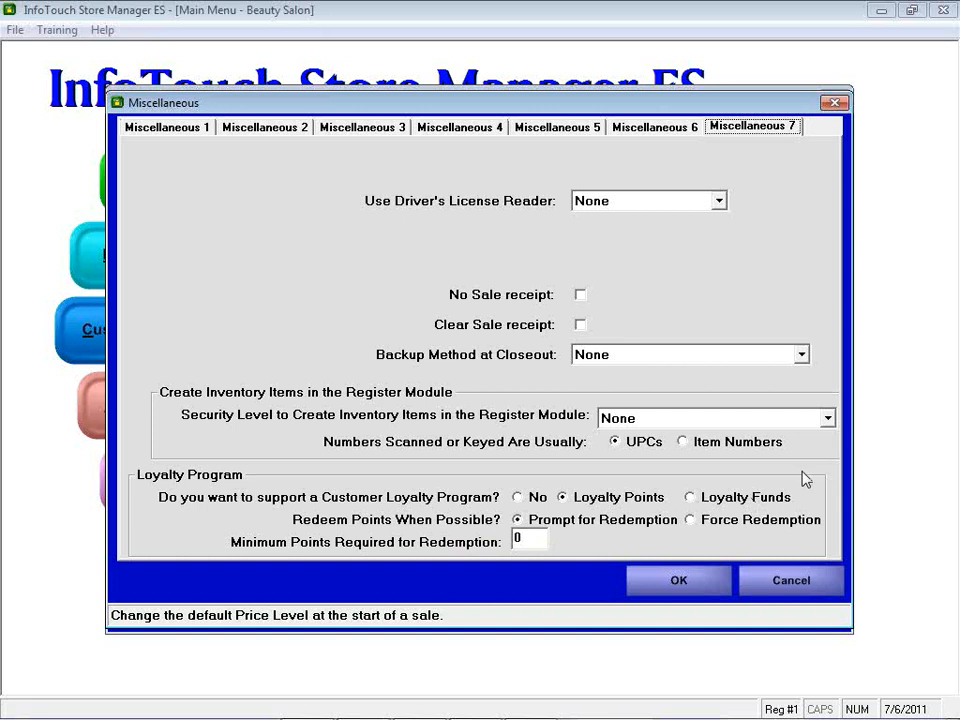
click(705, 498)
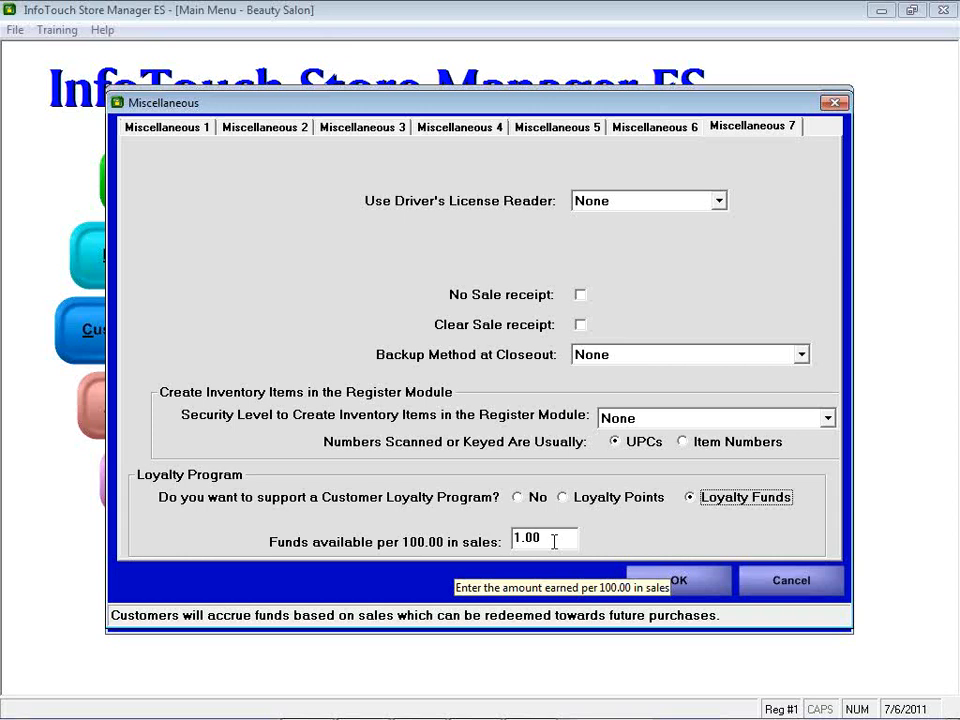
key(alt+Tab)
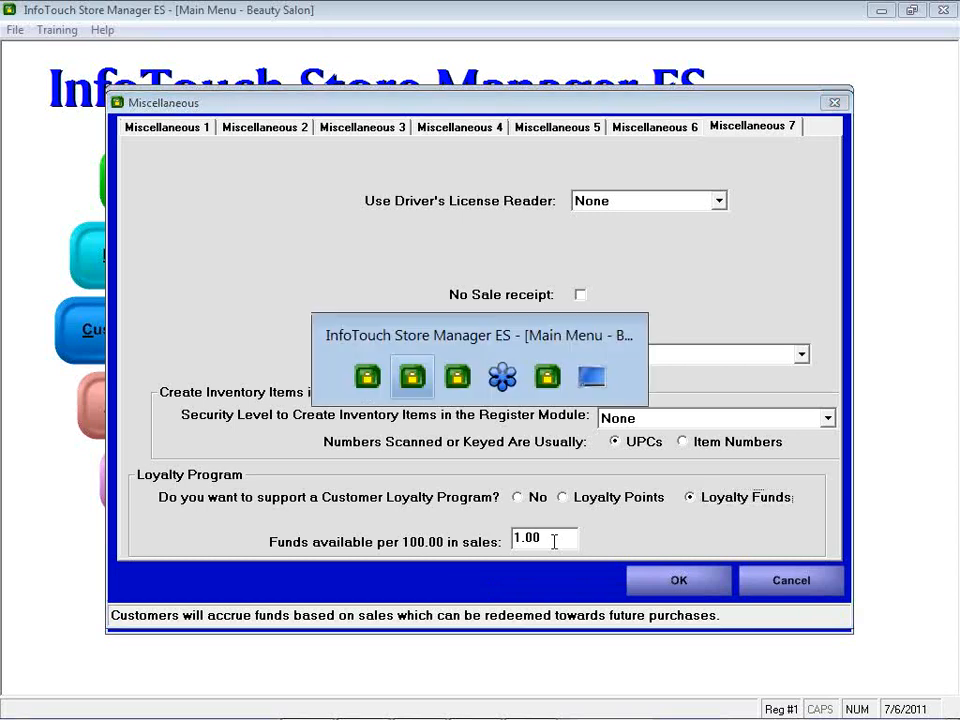
Step: Back at the register, check the customer's details show 80 redemption points and 7.30 store credit
key(alt+Tab)
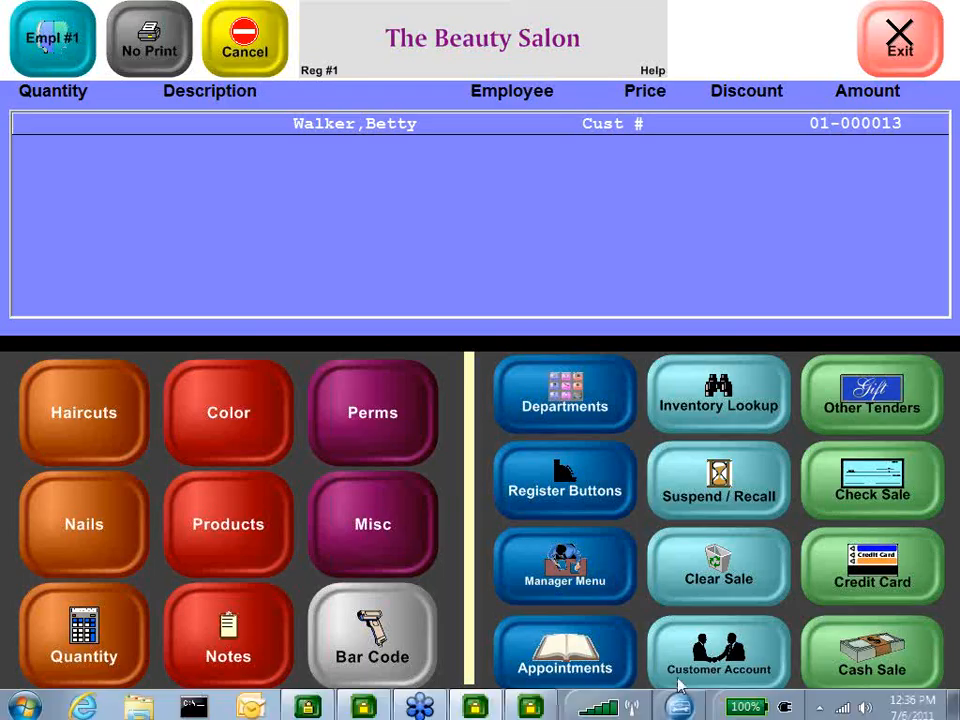
click(407, 122)
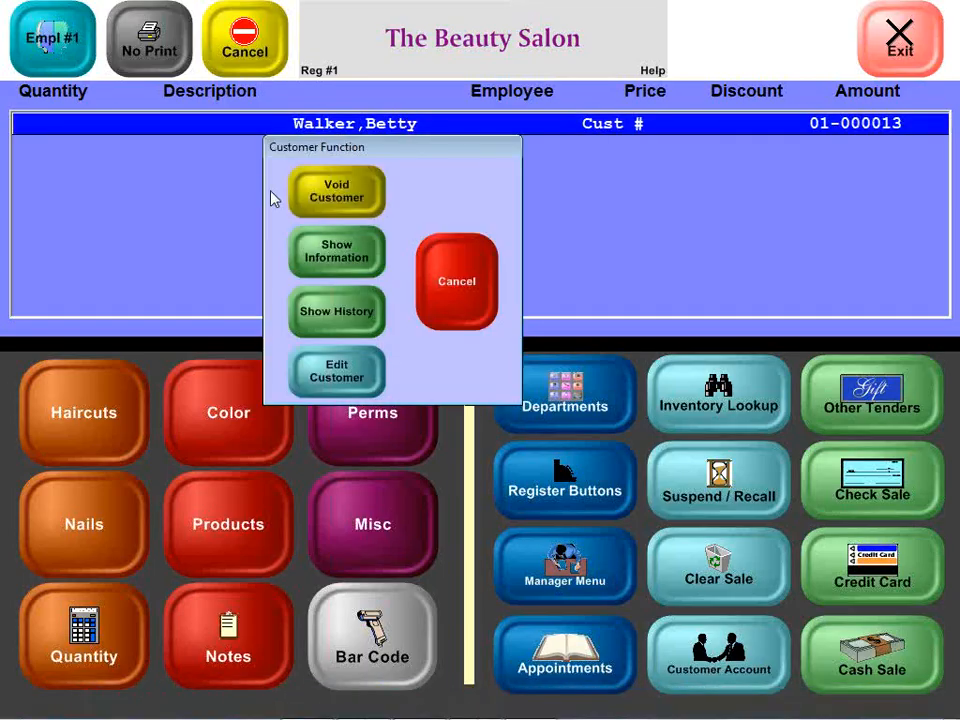
click(338, 262)
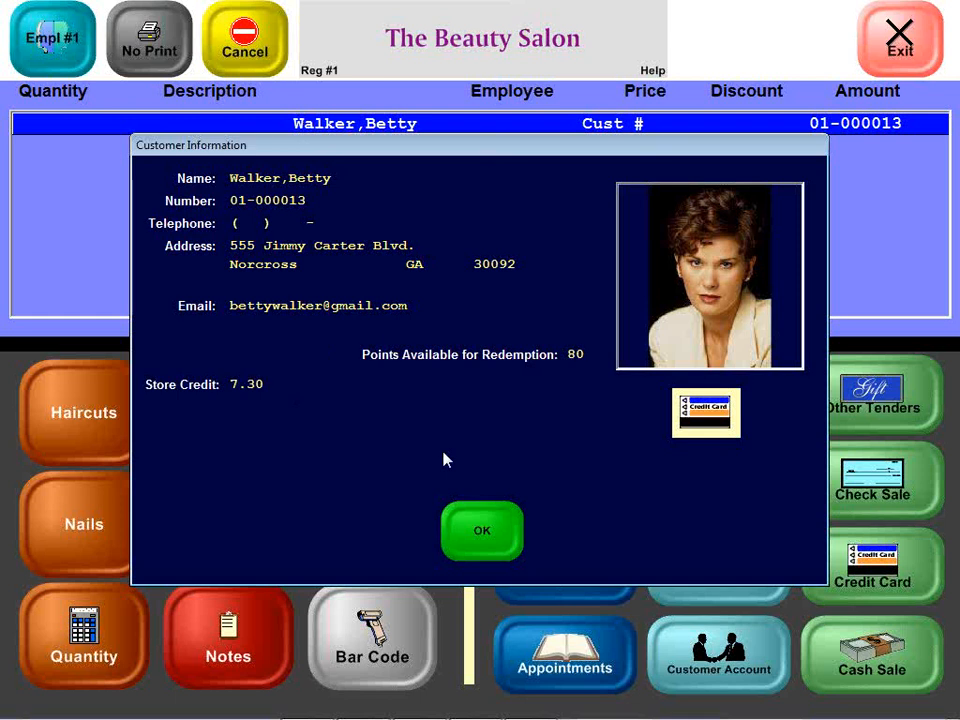
click(482, 532)
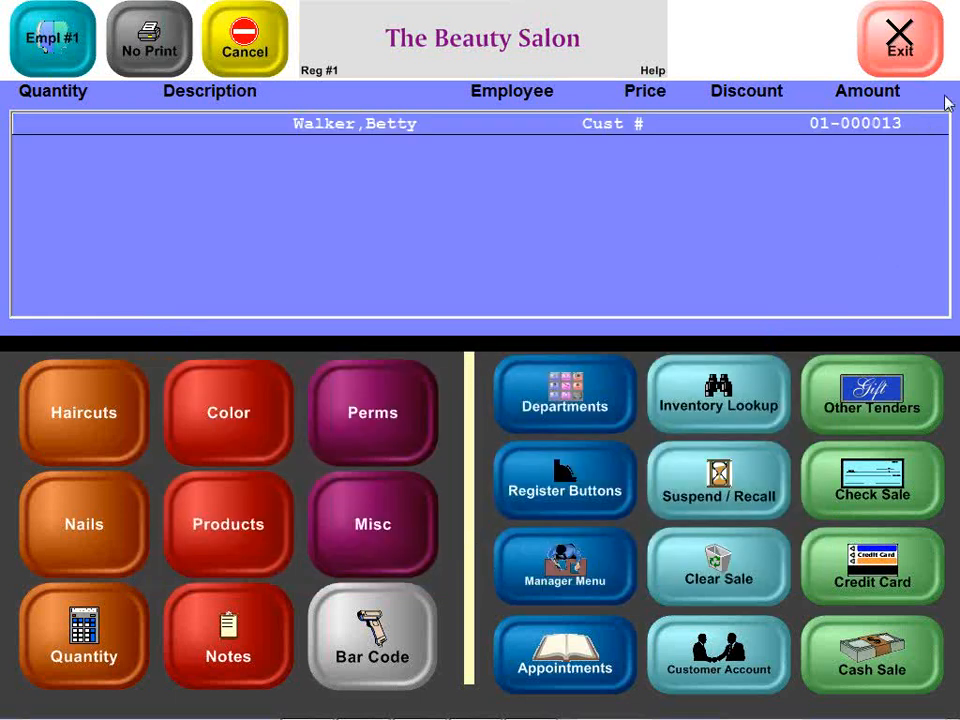